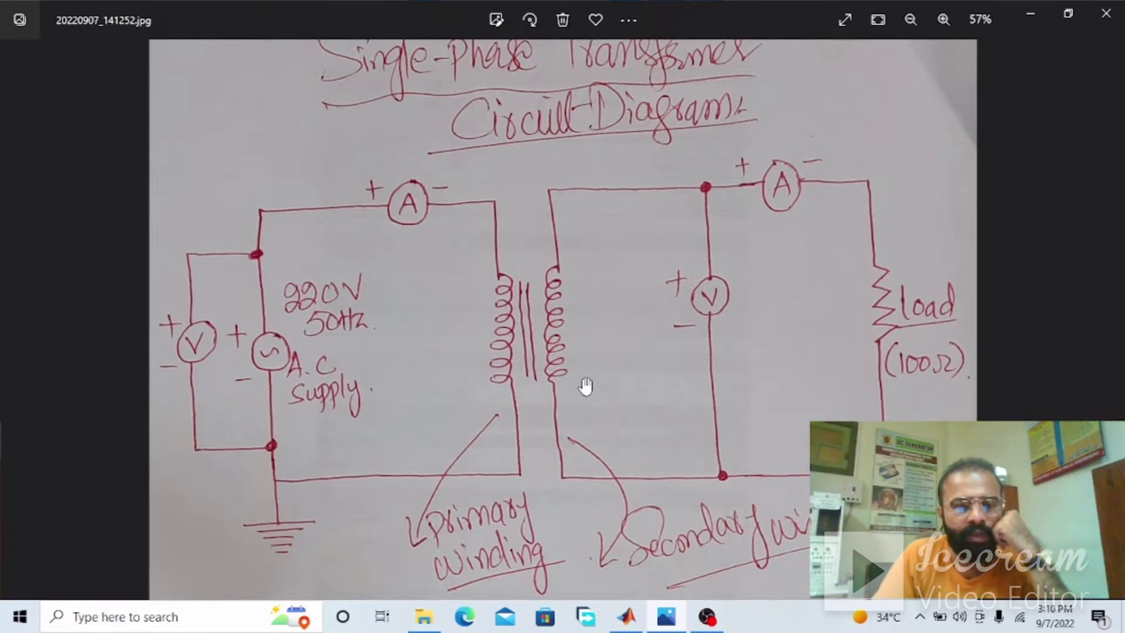
Examine the hand-drawn single-phase transformer circuit diagram, including its supply, windings, meters, load and the notes below it
scroll(439, 302, "down", 1)
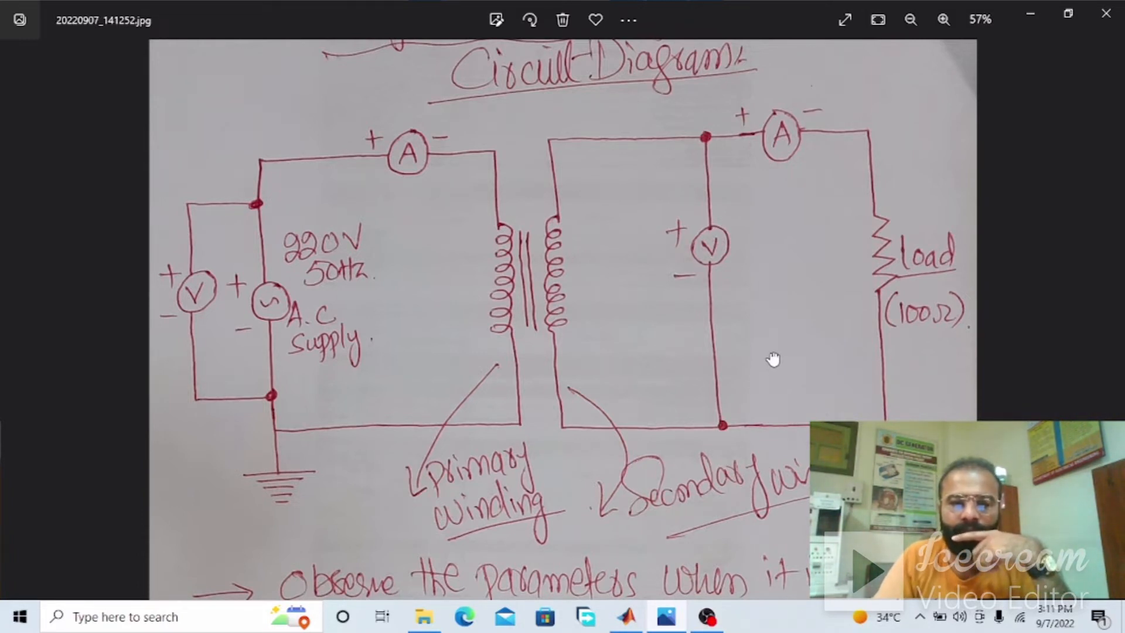
left_click_drag(774, 358, 753, 275)
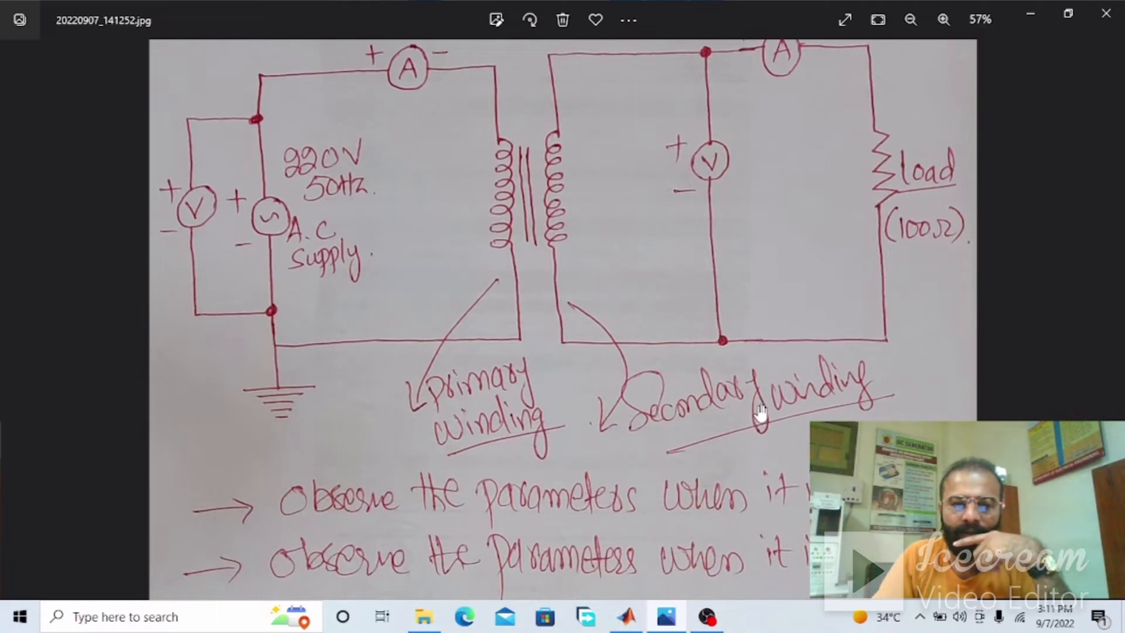
left_click_drag(579, 206, 582, 312)
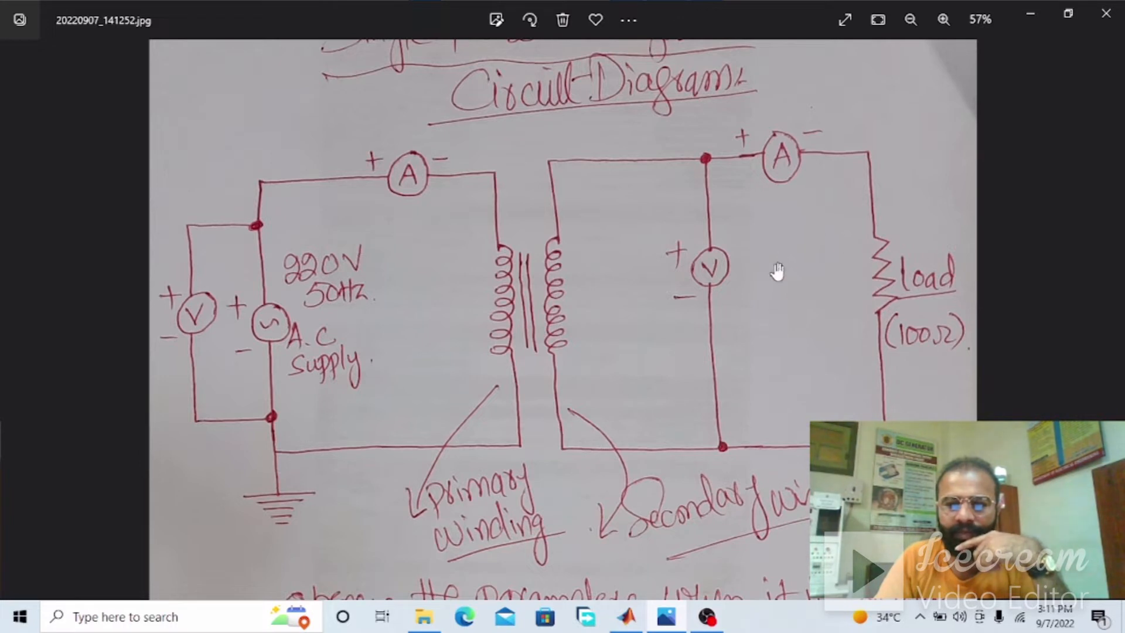
scroll(755, 381, "down", 1)
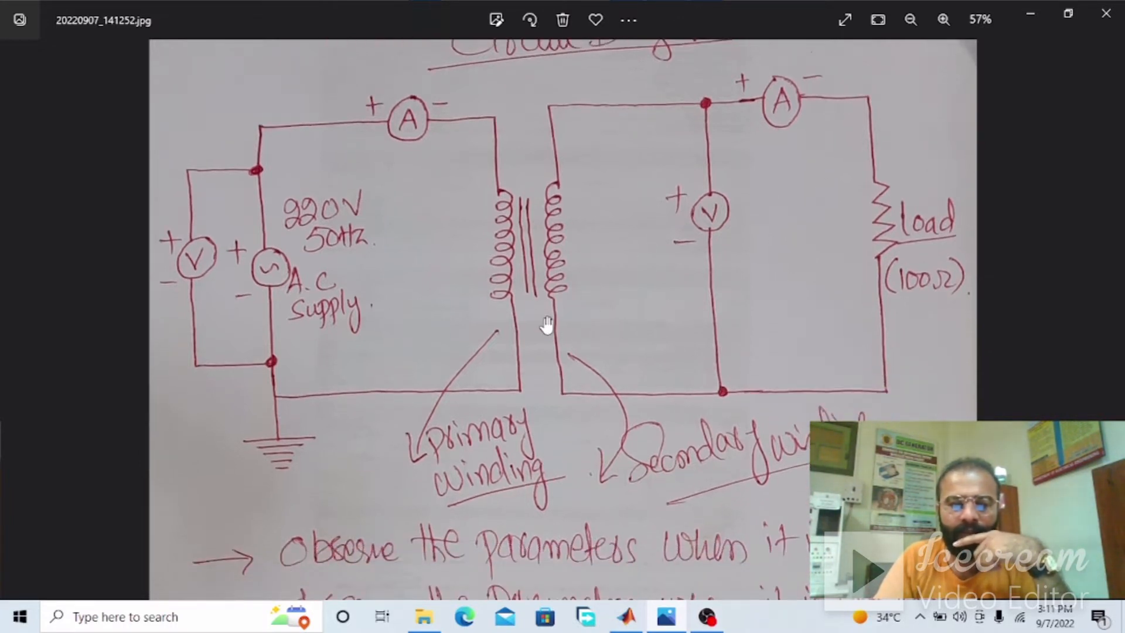
scroll(540, 373, "up", 1)
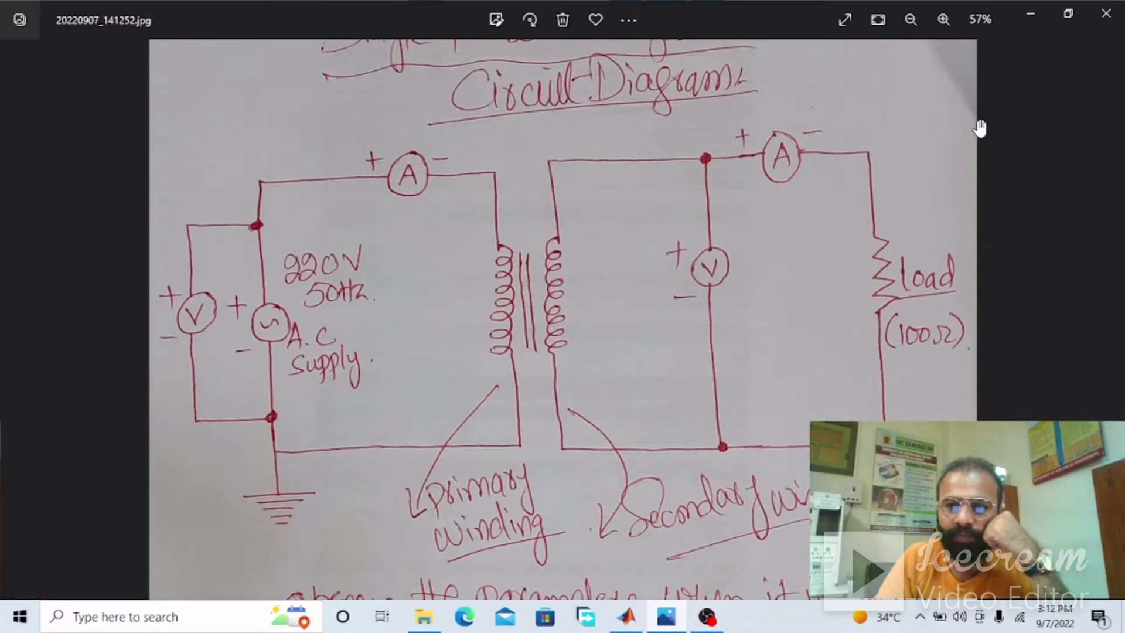
Switch to MATLAB and open the Simscape Power Systems block library with the powerlib command
left_click(1023, 13)
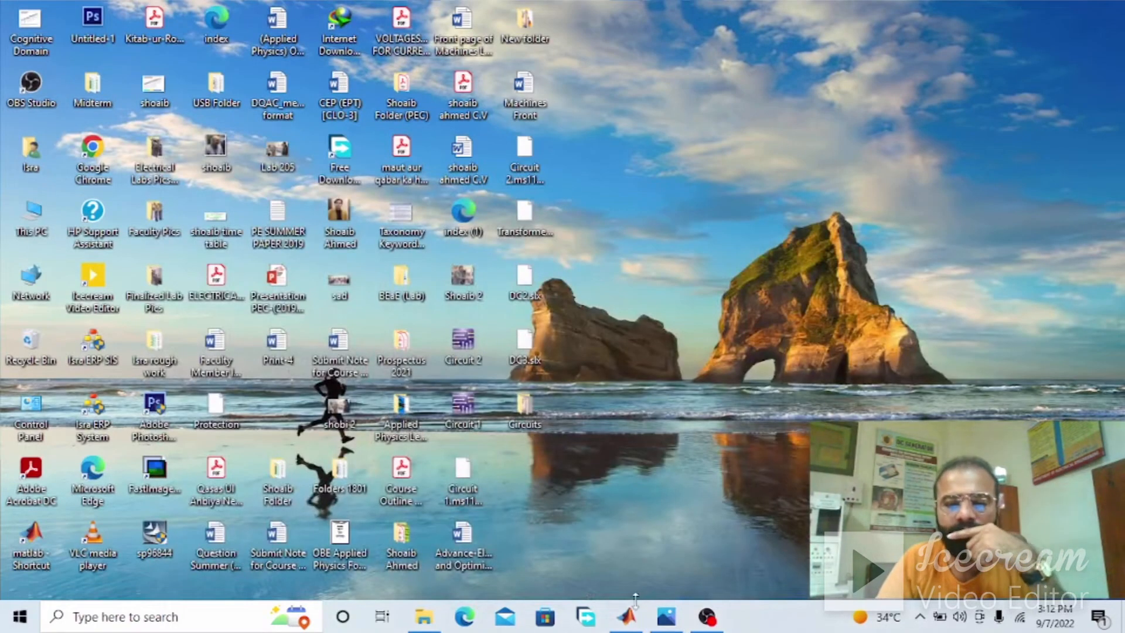
left_click(636, 620)
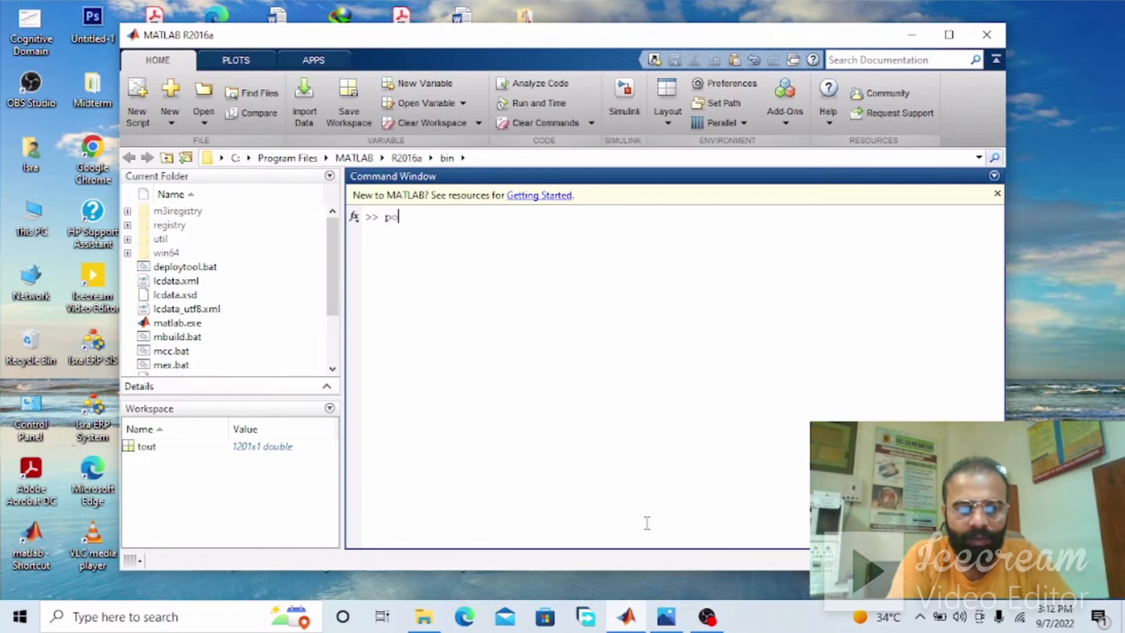
type("powerlib")
key("Return")
left_click_drag(330, 196, 355, 166)
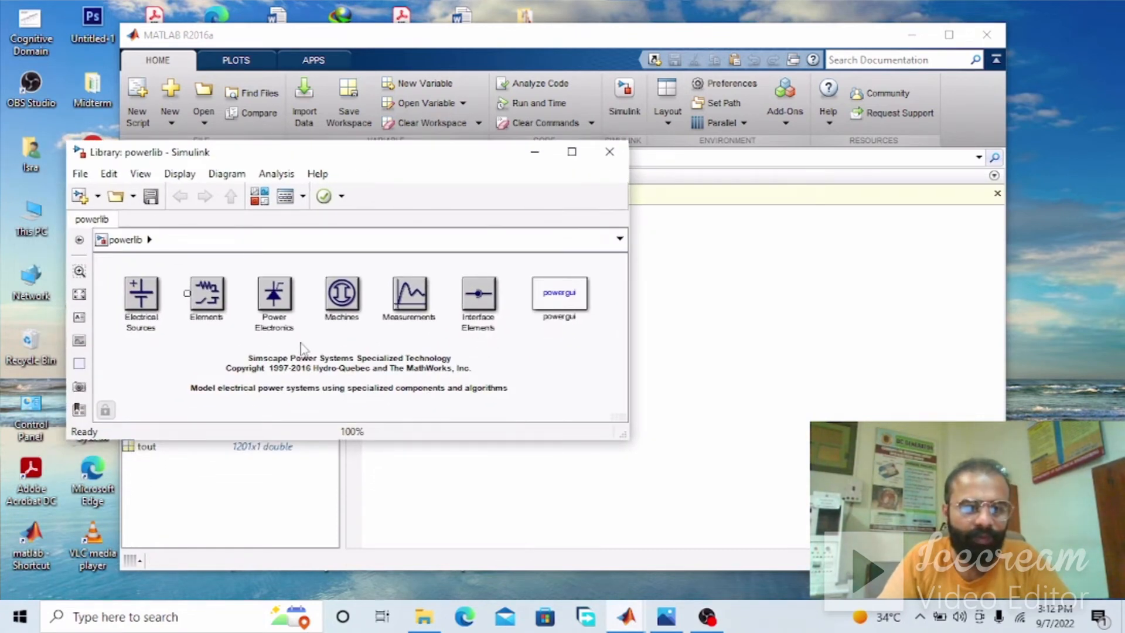
Look through the blocks in the Electrical Sources and Elements libraries, returning to the powerlib top level
double_click(141, 296)
left_click_drag(621, 294, 615, 259)
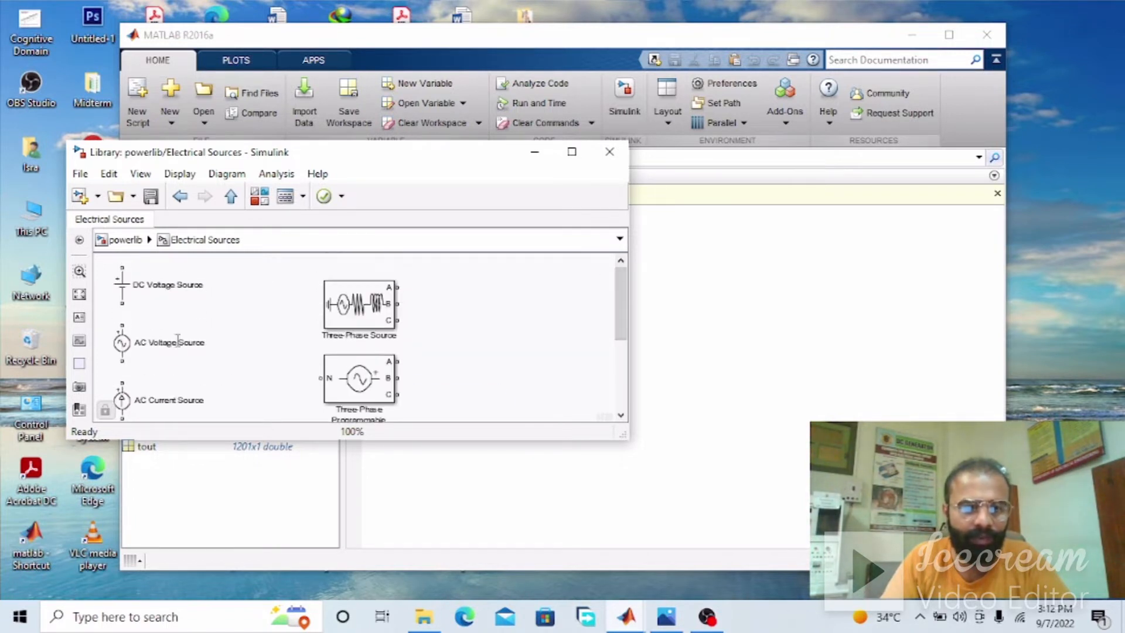
left_click(230, 195)
double_click(207, 293)
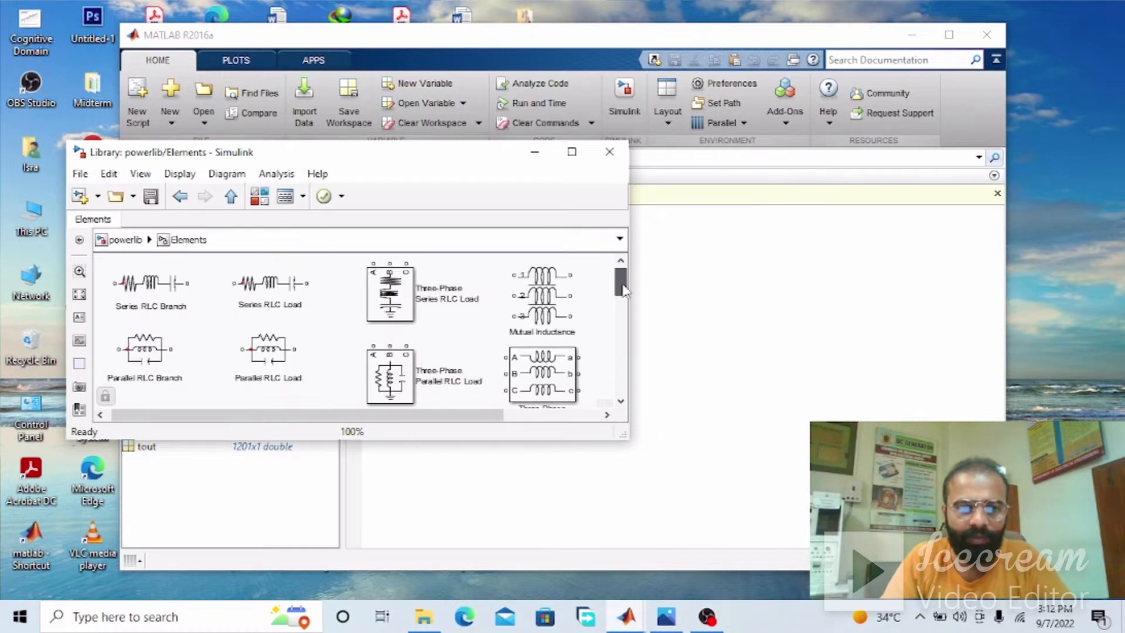
mouse_move(624, 290)
left_mouse_down()
mouse_move(626, 391)
mouse_move(623, 269)
left_mouse_up()
left_click(231, 196)
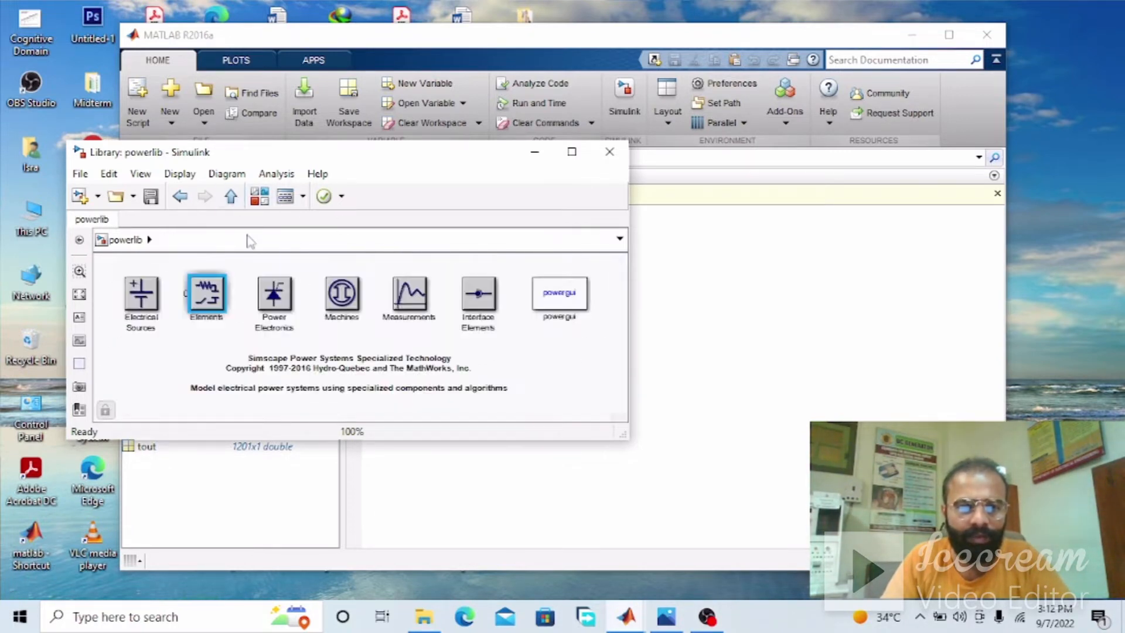
Look through the blocks in the Power Electronics and Machines libraries, returning to the powerlib top level
double_click(276, 294)
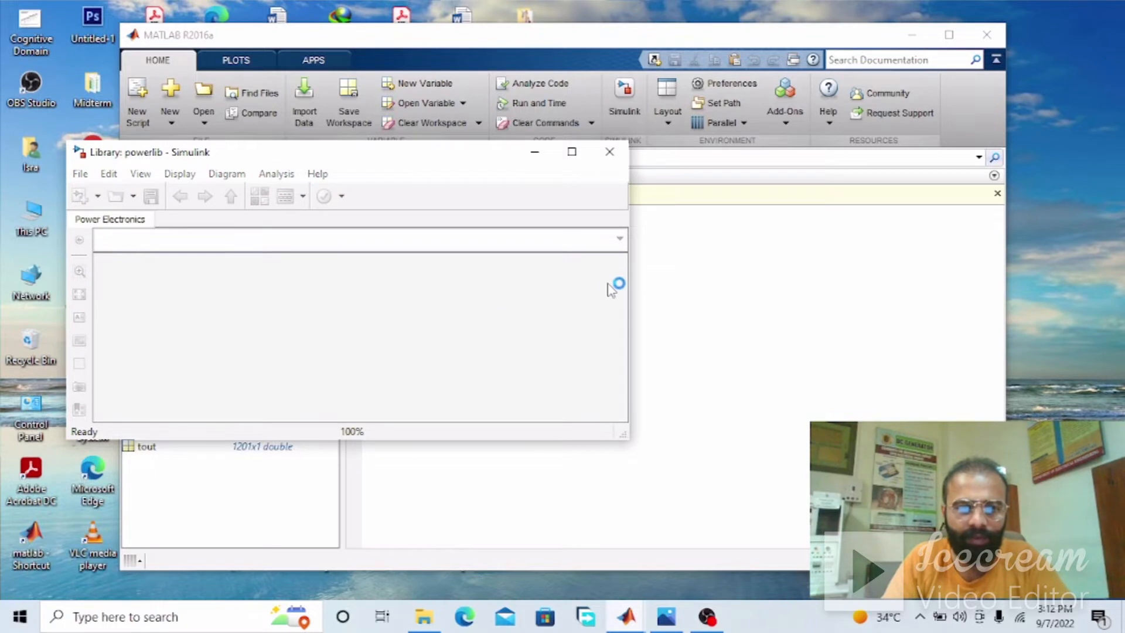
left_click_drag(624, 283, 628, 332)
scroll(117, 282, "up", 10)
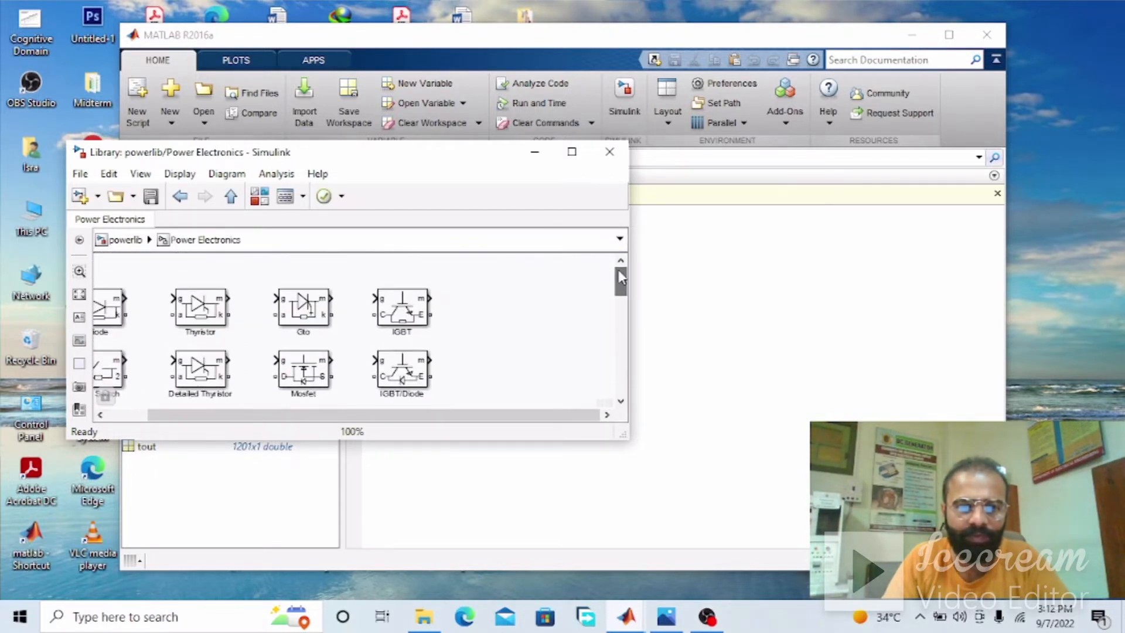
left_click(231, 196)
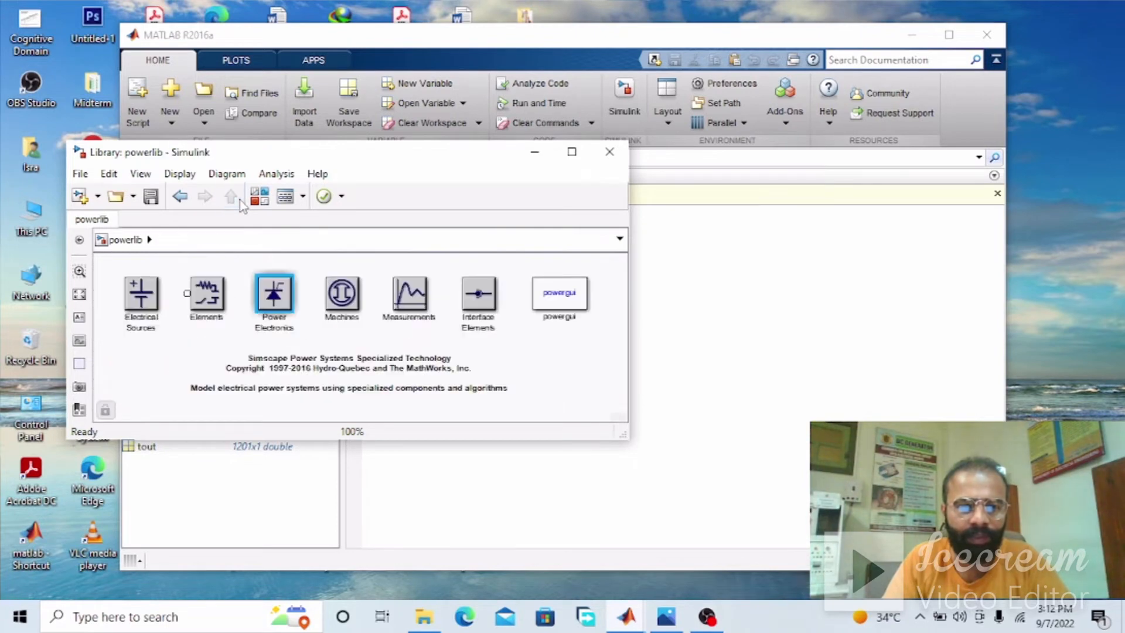
double_click(339, 290)
mouse_move(625, 284)
left_mouse_down()
mouse_move(625, 308)
mouse_move(624, 280)
left_mouse_up()
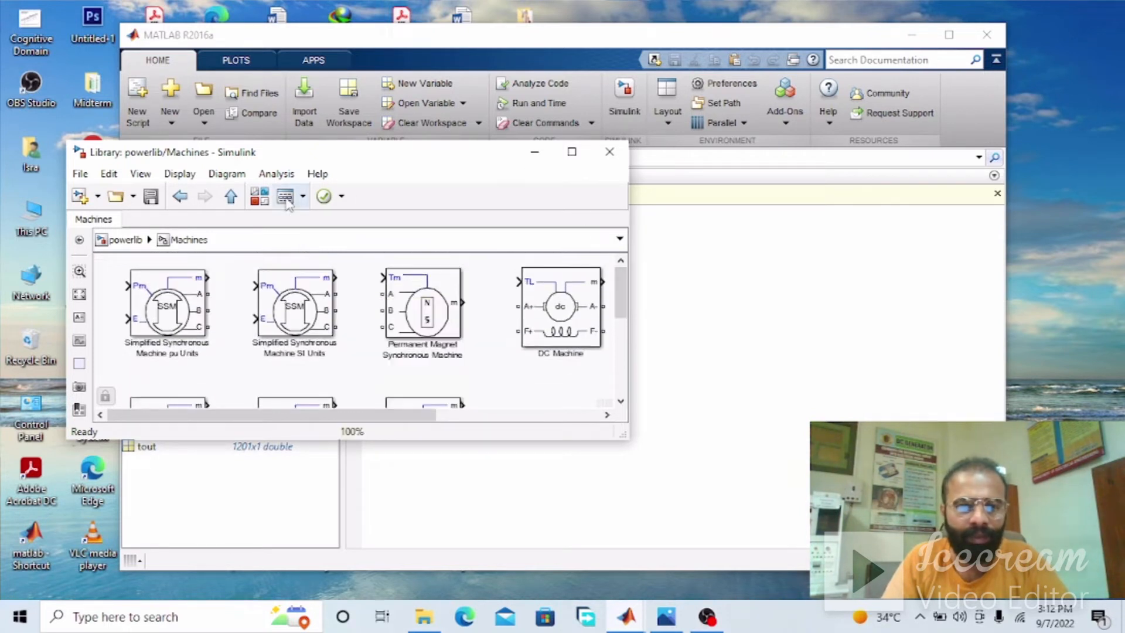
left_click(229, 196)
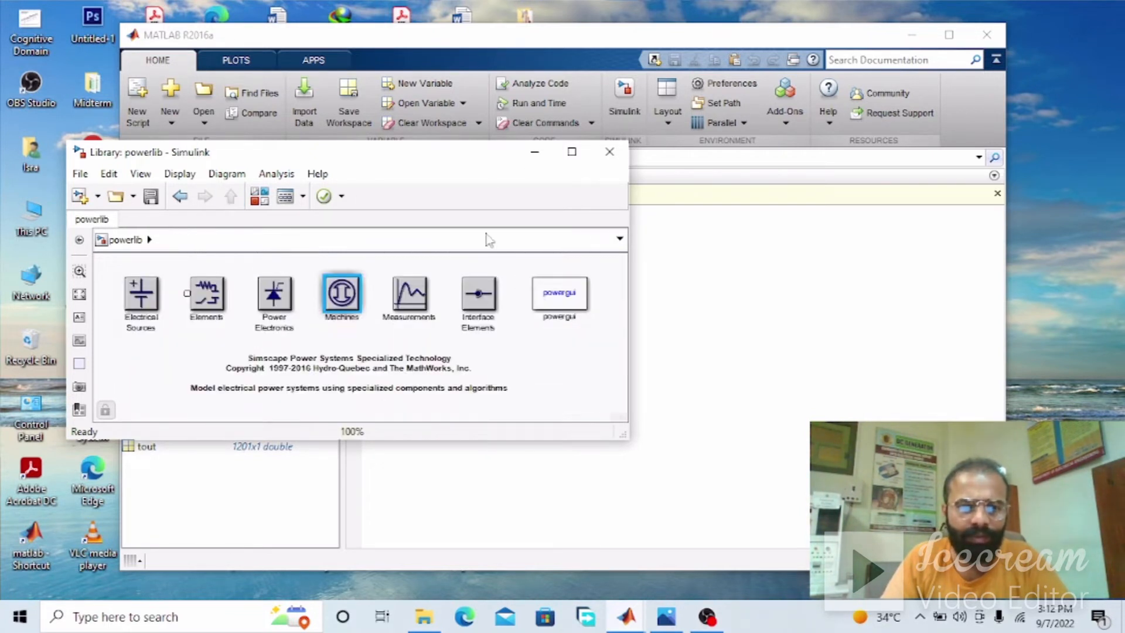
Look through the Measurements library and recheck the circuit diagram picture before returning to the powerlib window
double_click(404, 302)
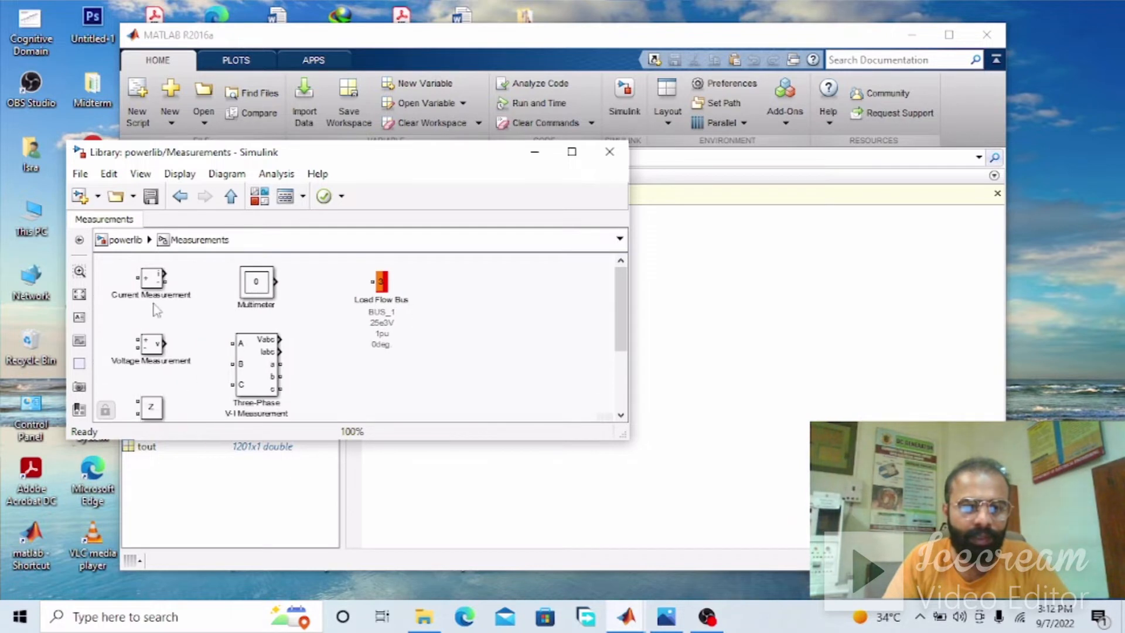
mouse_move(617, 289)
left_mouse_down()
mouse_move(620, 330)
mouse_move(614, 277)
left_mouse_up()
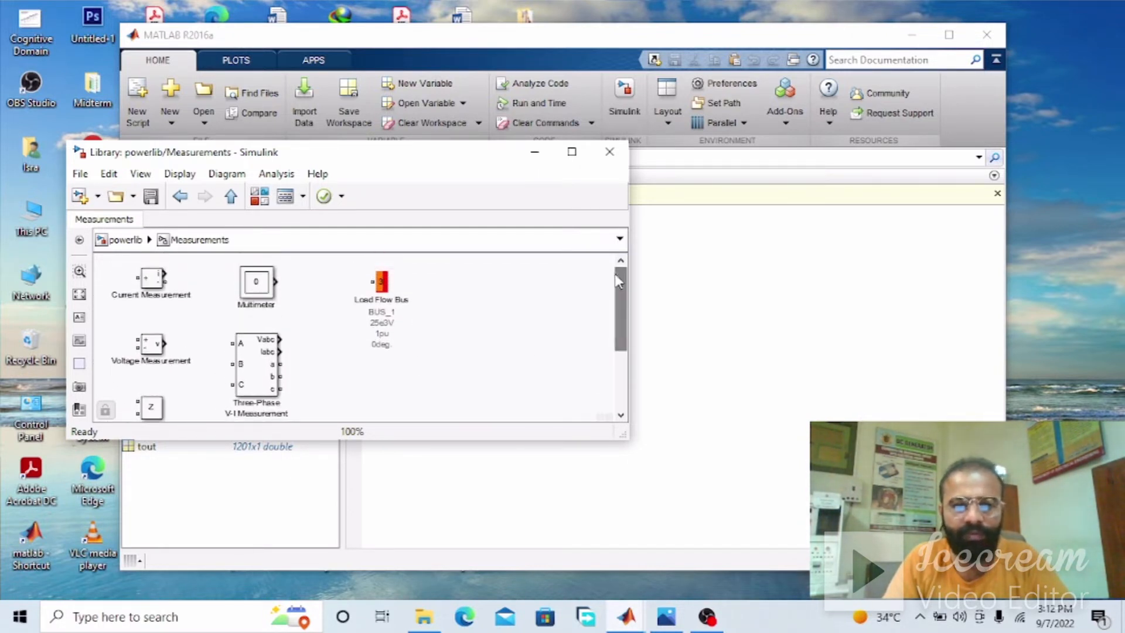
left_click(231, 197)
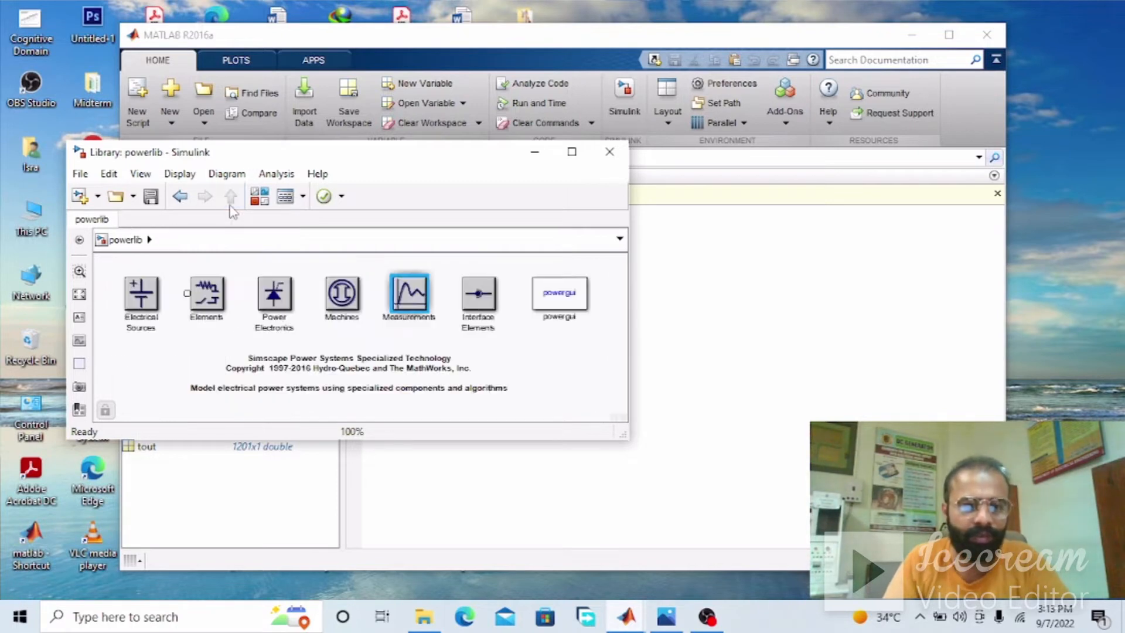
left_click(658, 625)
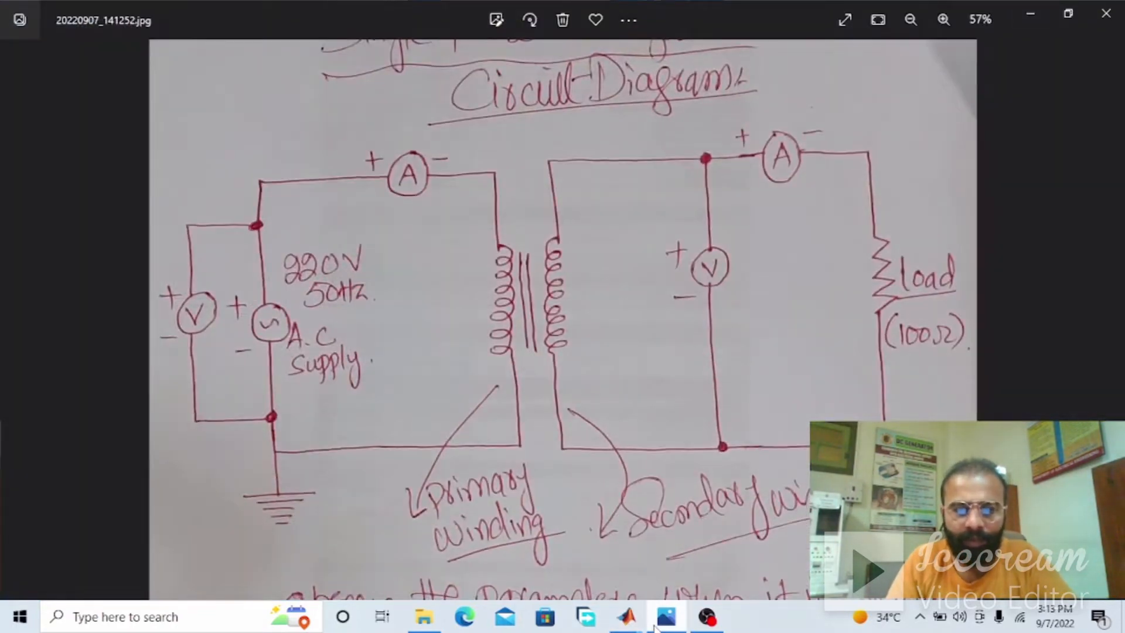
left_click(656, 626)
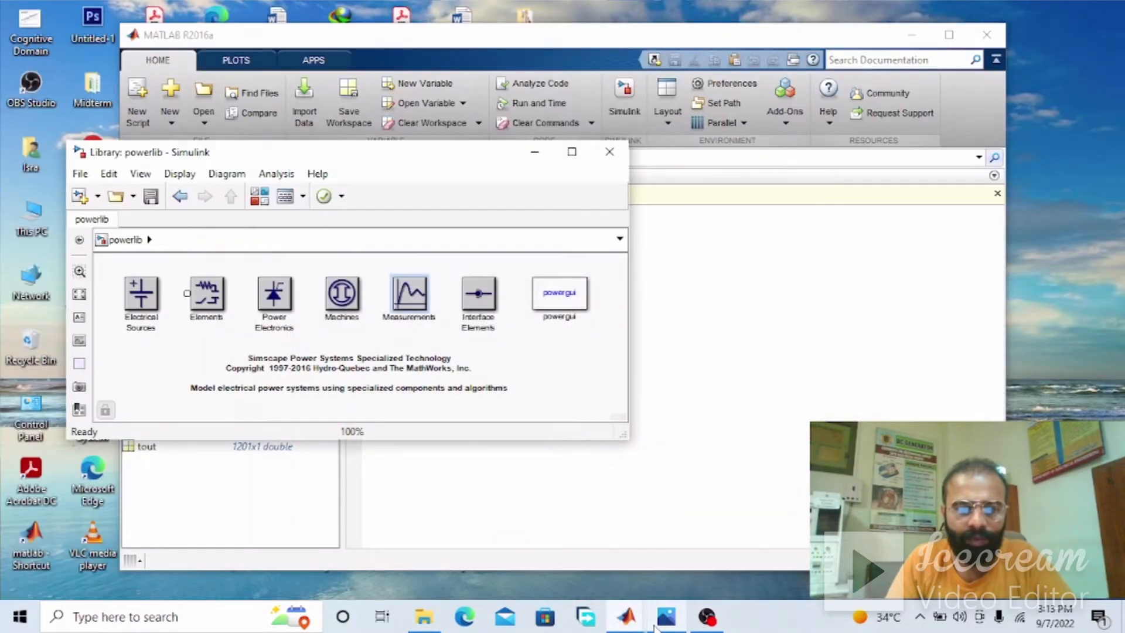
Create a new blank Simulink model from MATLAB
left_click_drag(284, 160, 247, 138)
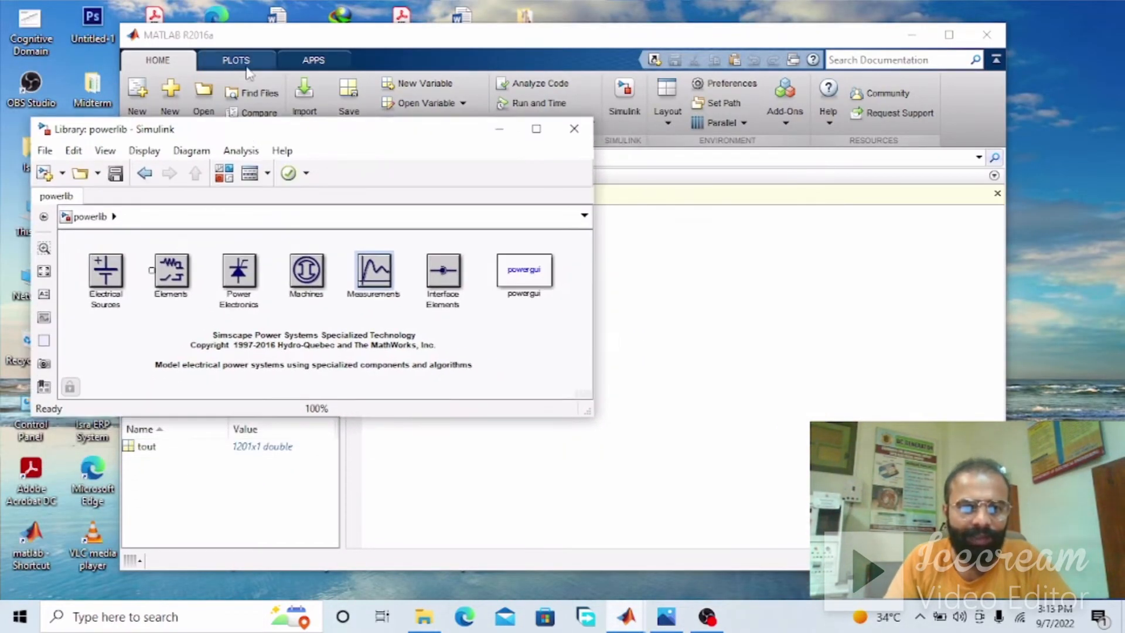
left_click(402, 48)
left_click(180, 103)
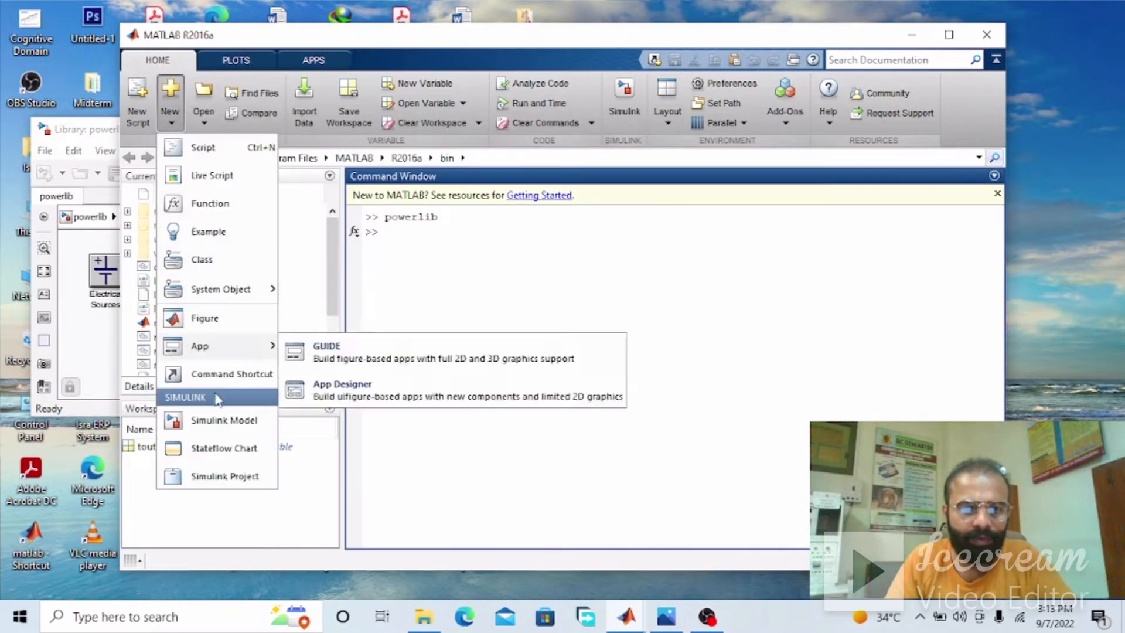
left_click(220, 423)
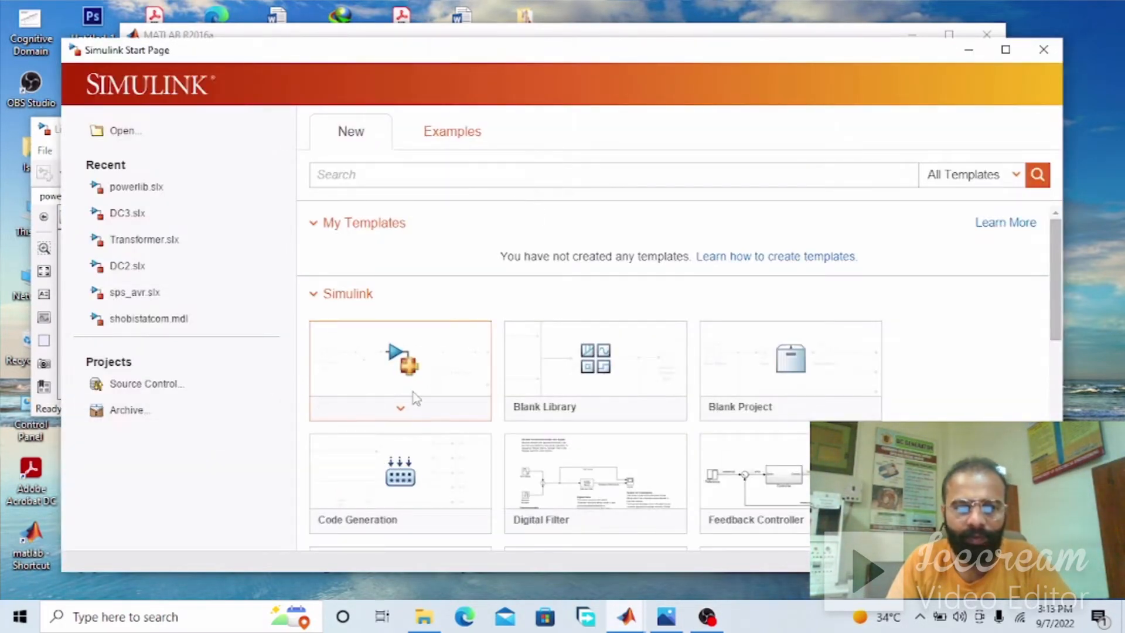
left_click(408, 364)
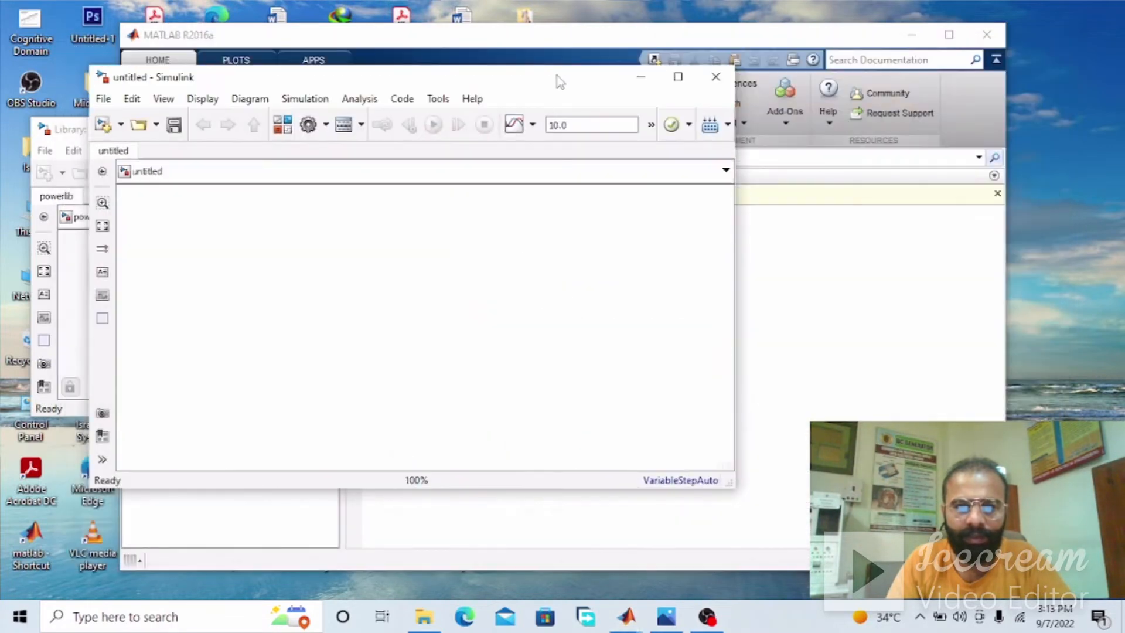
Arrange the new model beside the powerlib library and add an AC Voltage Source from Electrical Sources to it
left_click_drag(617, 105, 854, 113)
left_click(86, 132)
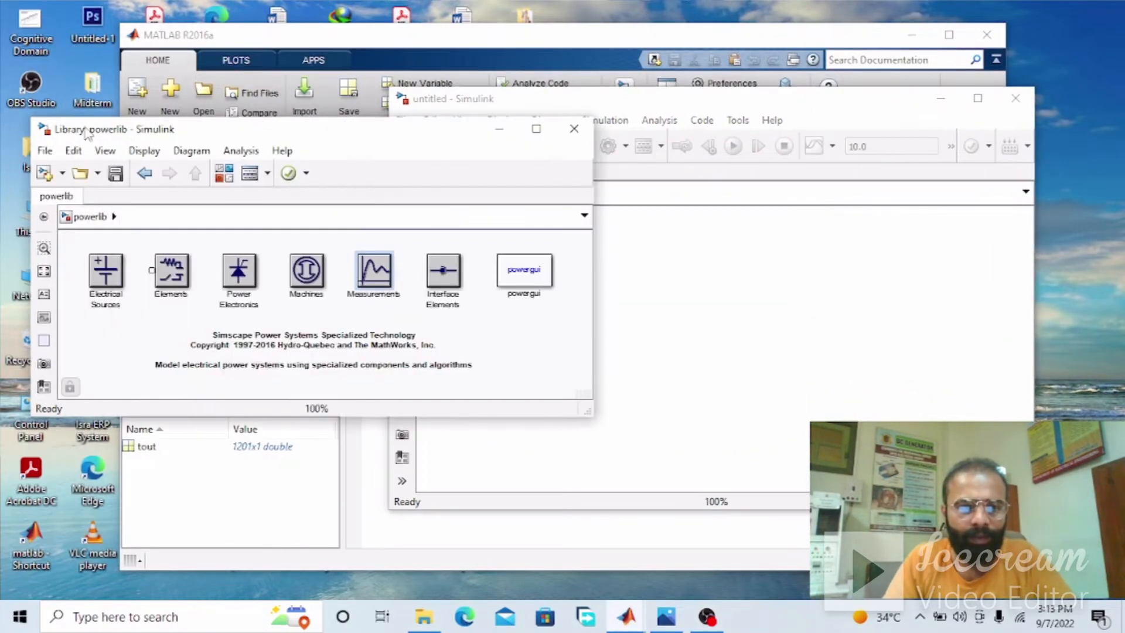
left_click_drag(156, 141, 140, 100)
double_click(89, 229)
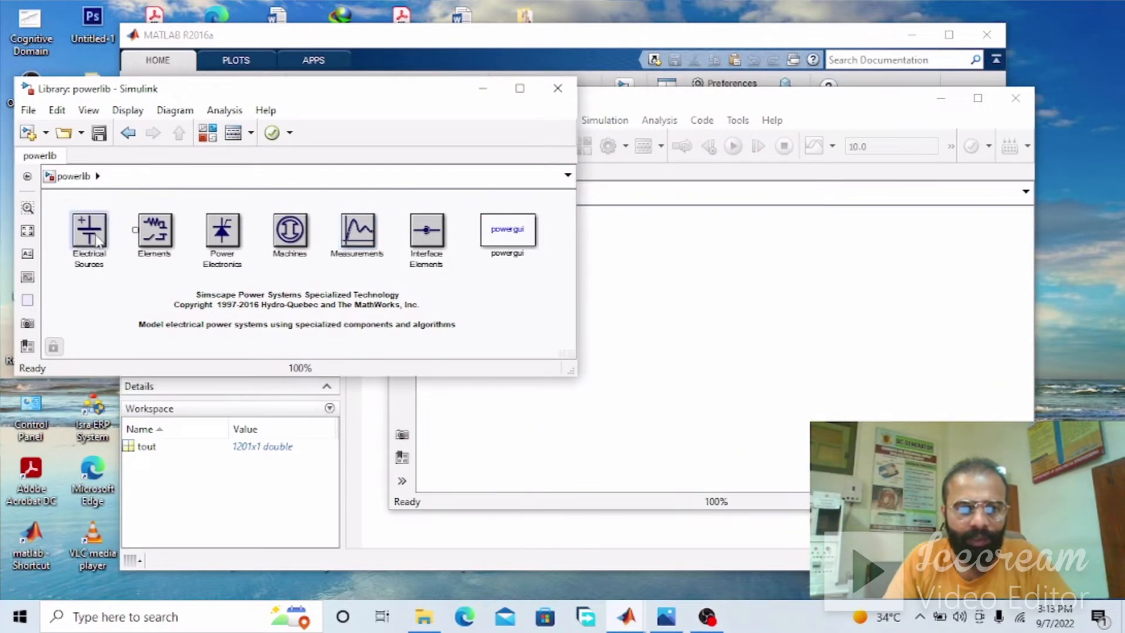
left_click_drag(68, 288, 631, 283)
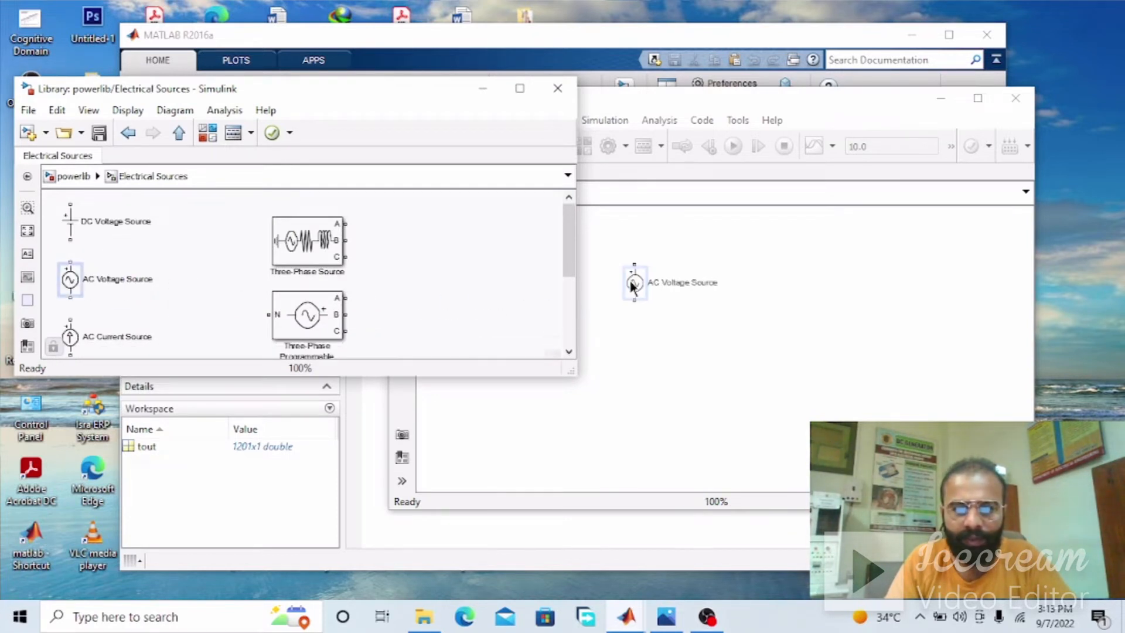
left_click(249, 142)
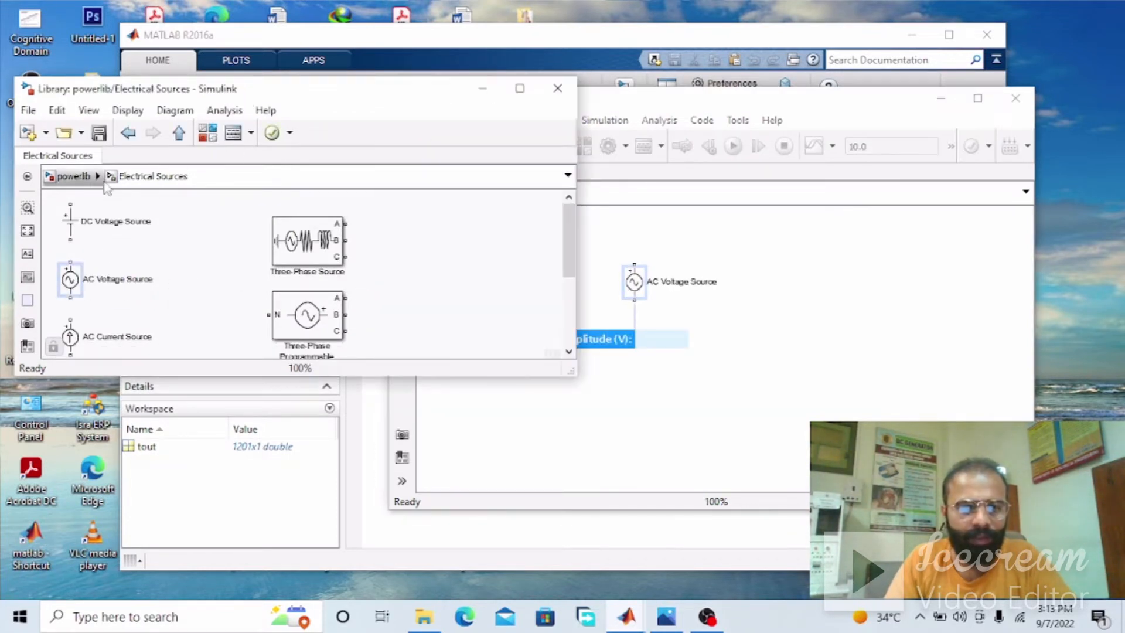
Add a Series RLC Branch to the right of the AC source and a Ground block below the source, both from Elements
left_click(179, 133)
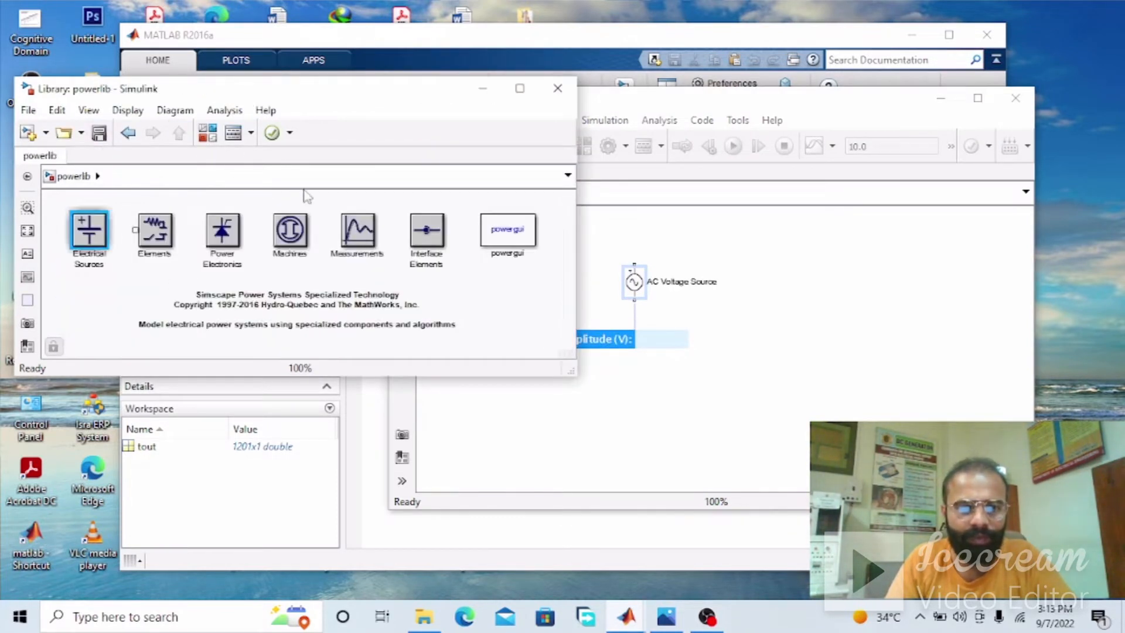
double_click(147, 237)
left_click_drag(99, 229, 879, 284)
left_click(262, 143)
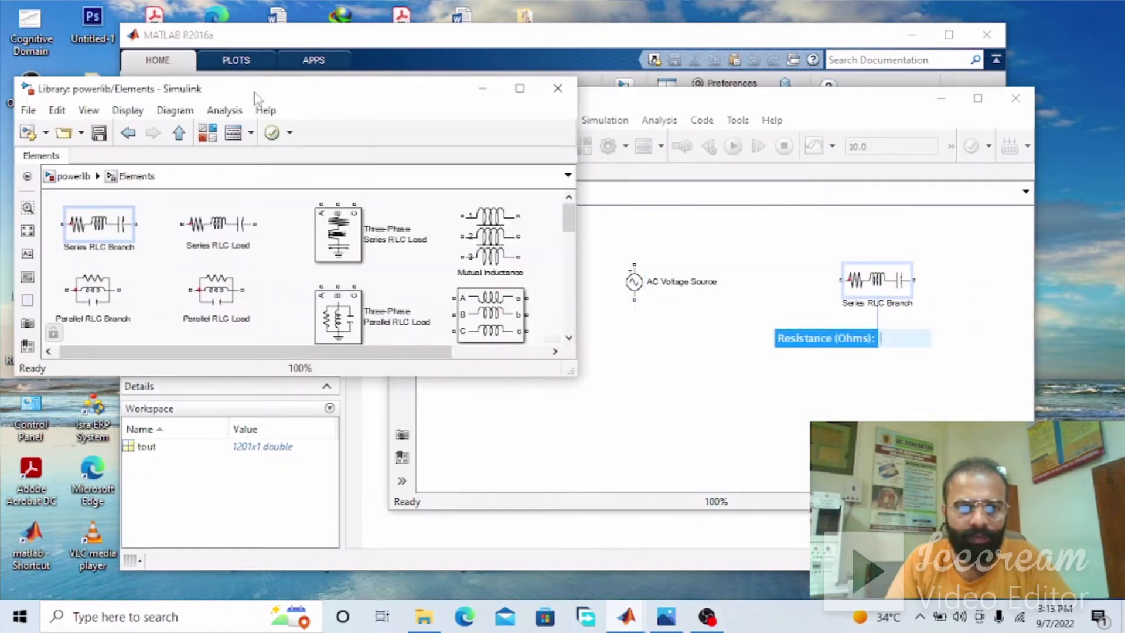
left_click_drag(331, 354, 634, 391)
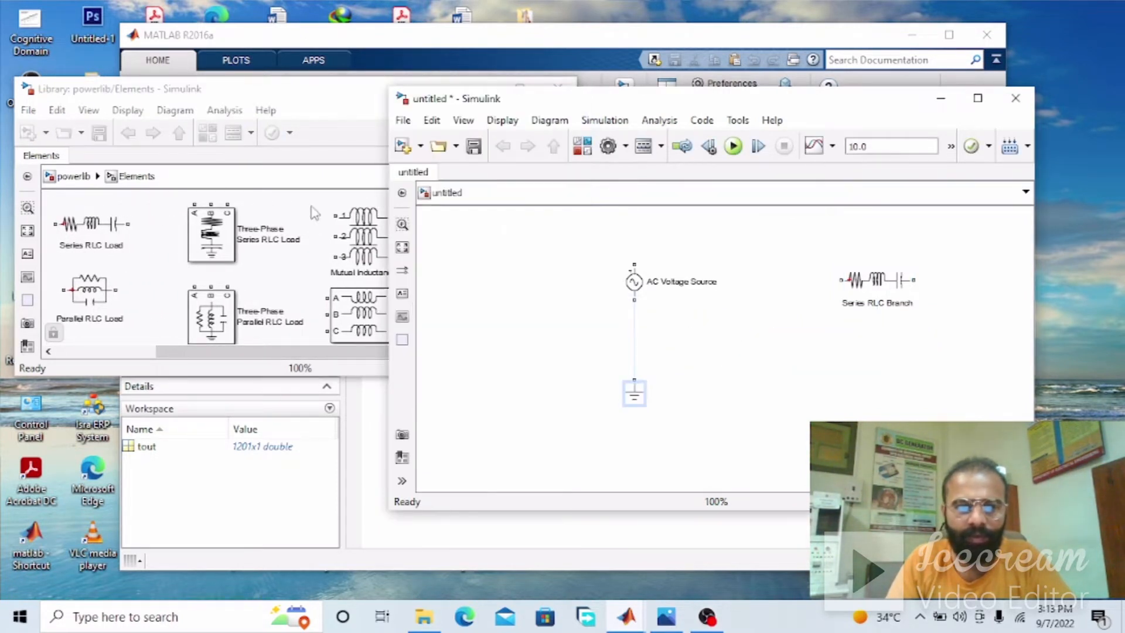
Add a Linear Transformer from the powerlib Elements library to the model, below the Series RLC Branch
left_click(319, 126)
left_click_drag(387, 350, 234, 353)
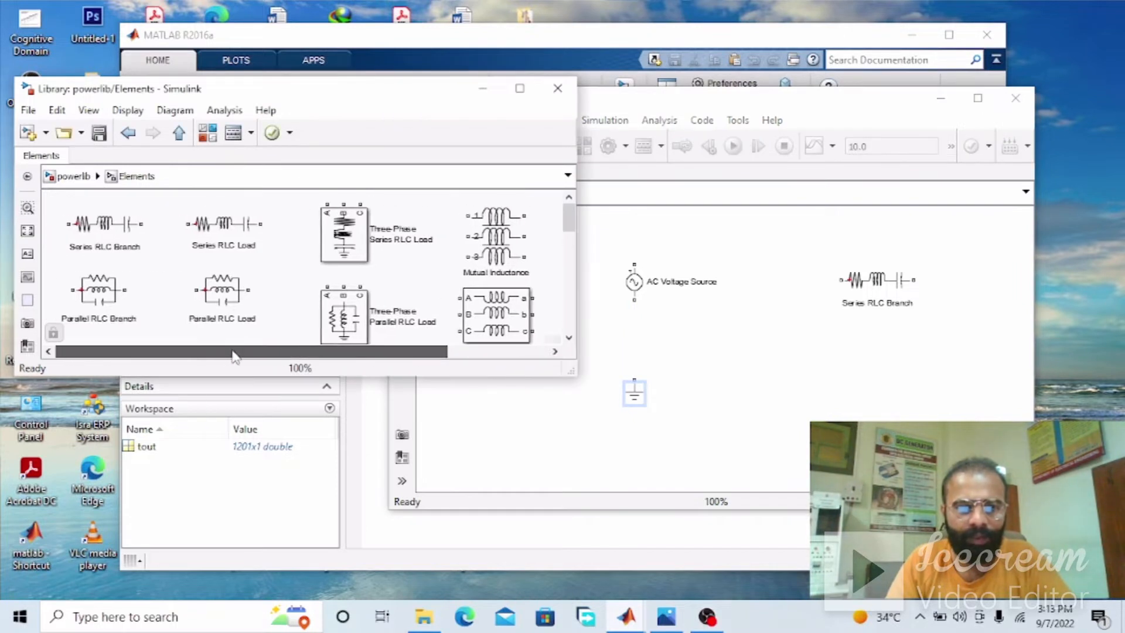
left_click(178, 132)
double_click(156, 231)
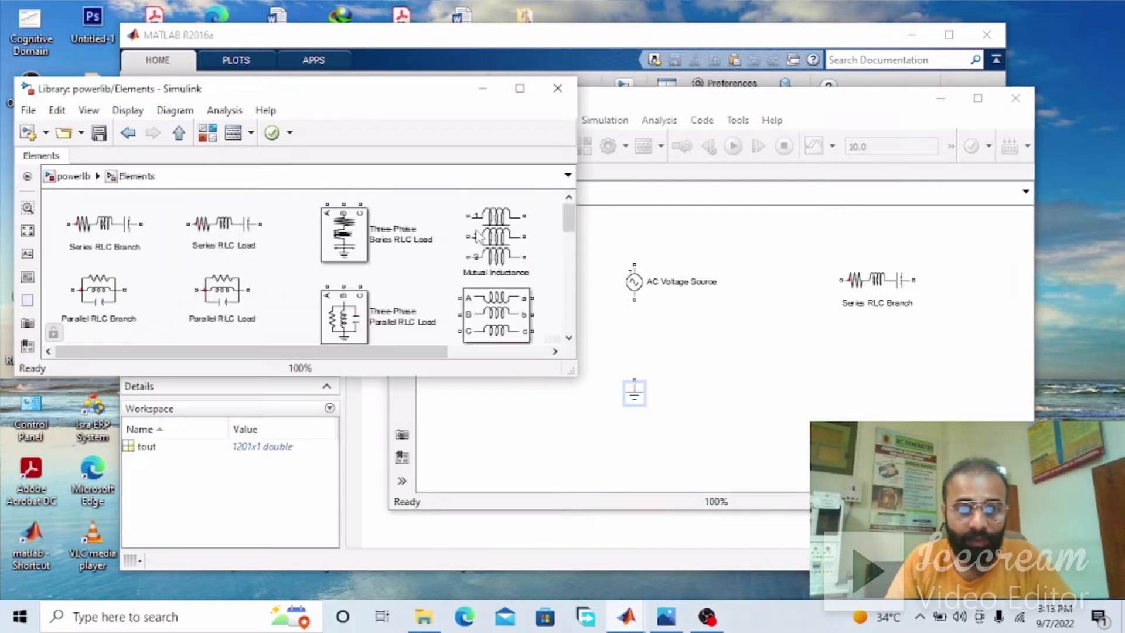
left_click_drag(568, 220, 573, 298)
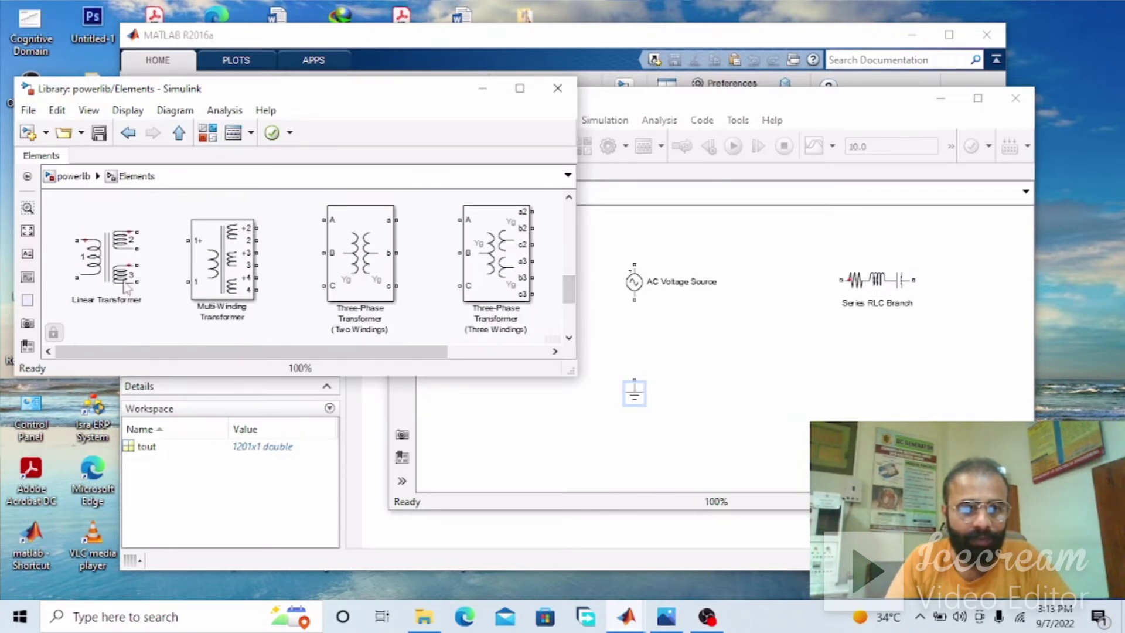
left_click_drag(104, 258, 820, 371)
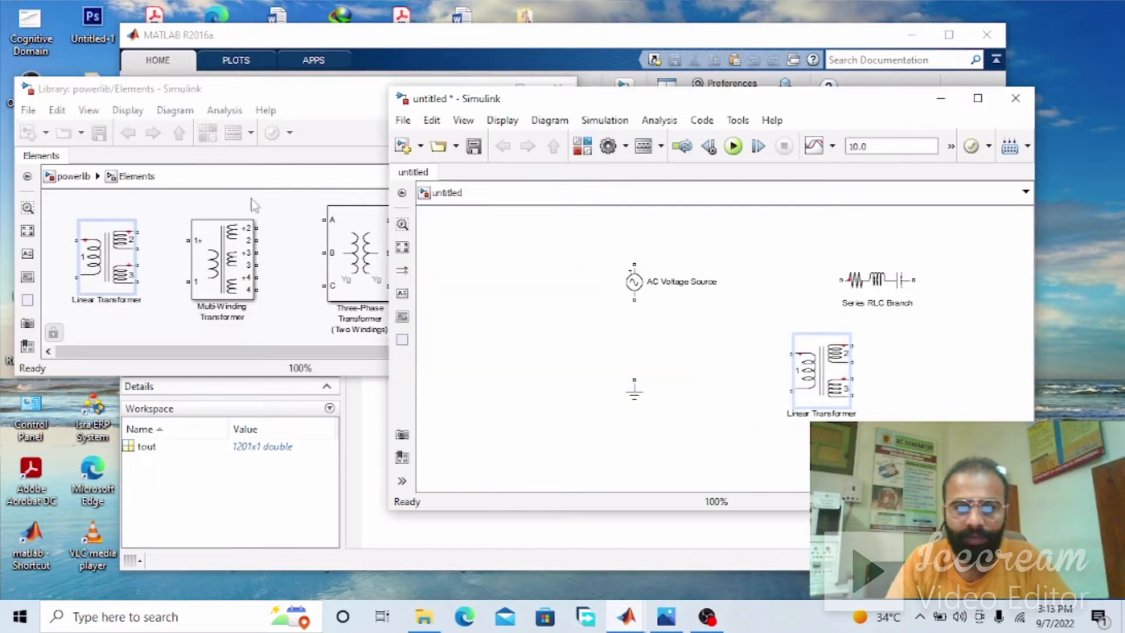
Add a Current Measurement and a Voltage Measurement block from the Measurements library, shifting the AC Voltage Source to the left
left_click(328, 321)
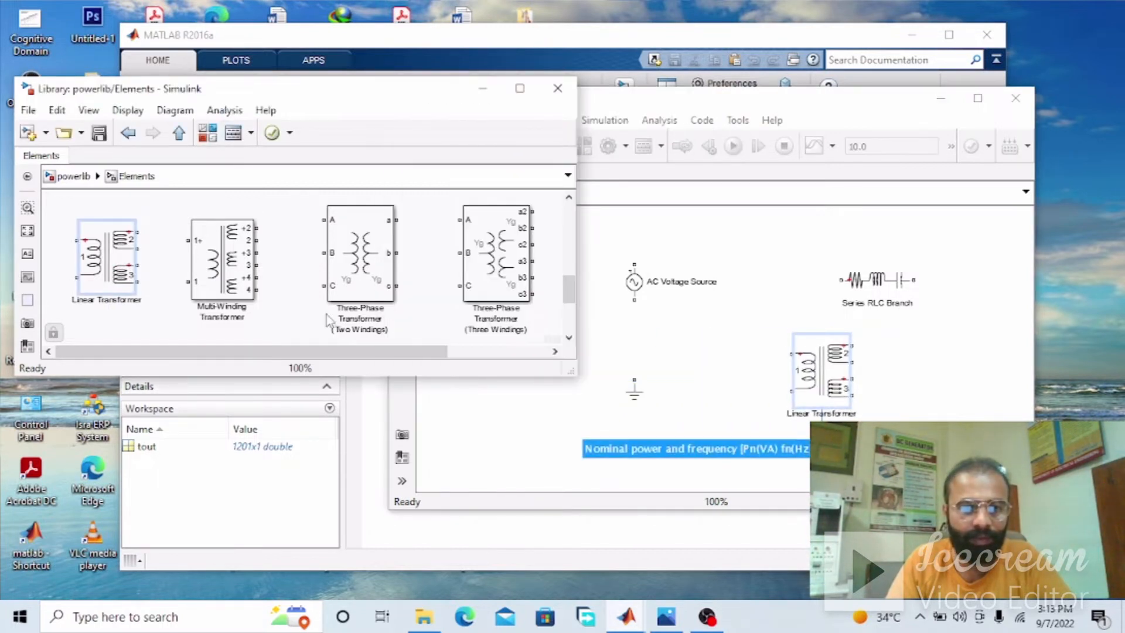
left_click(178, 134)
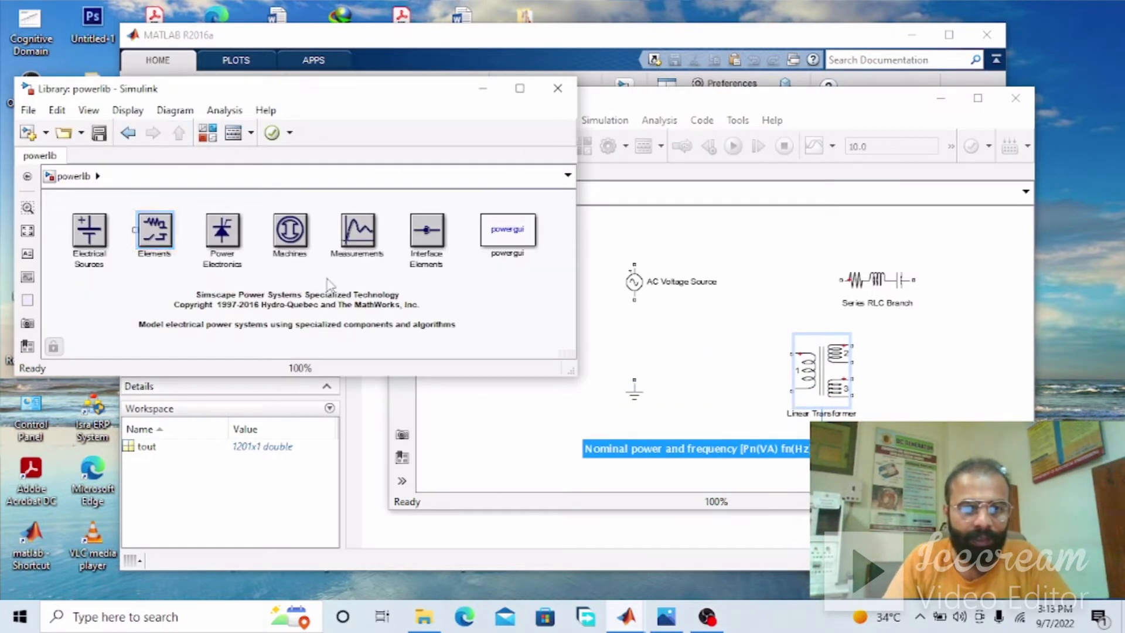
double_click(364, 242)
left_click_drag(103, 231, 789, 250)
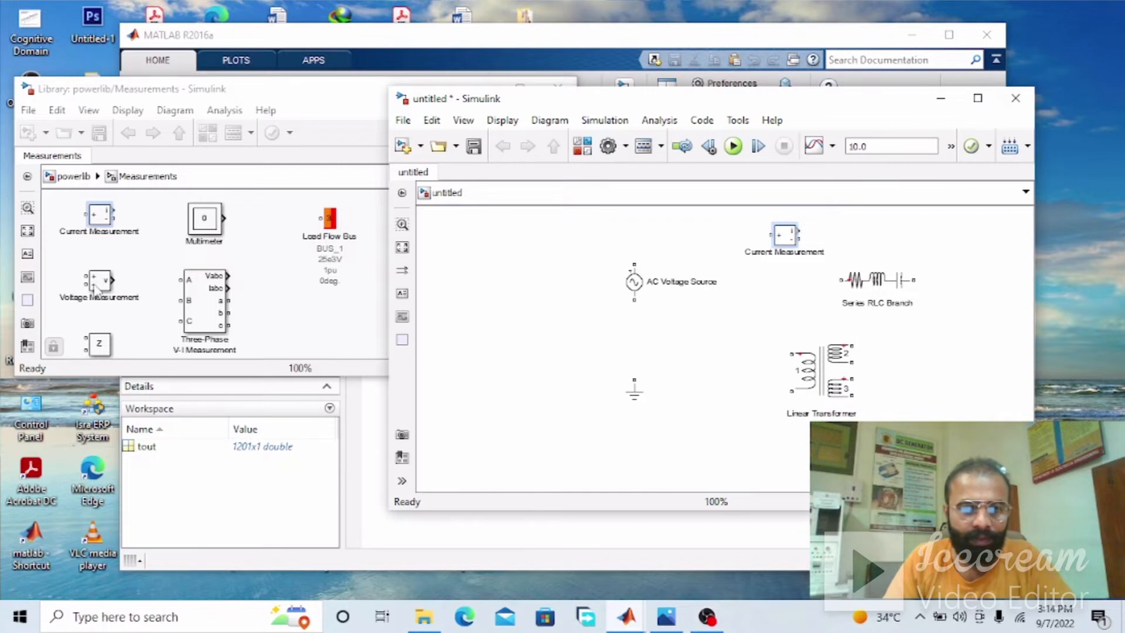
left_click_drag(634, 283, 463, 331)
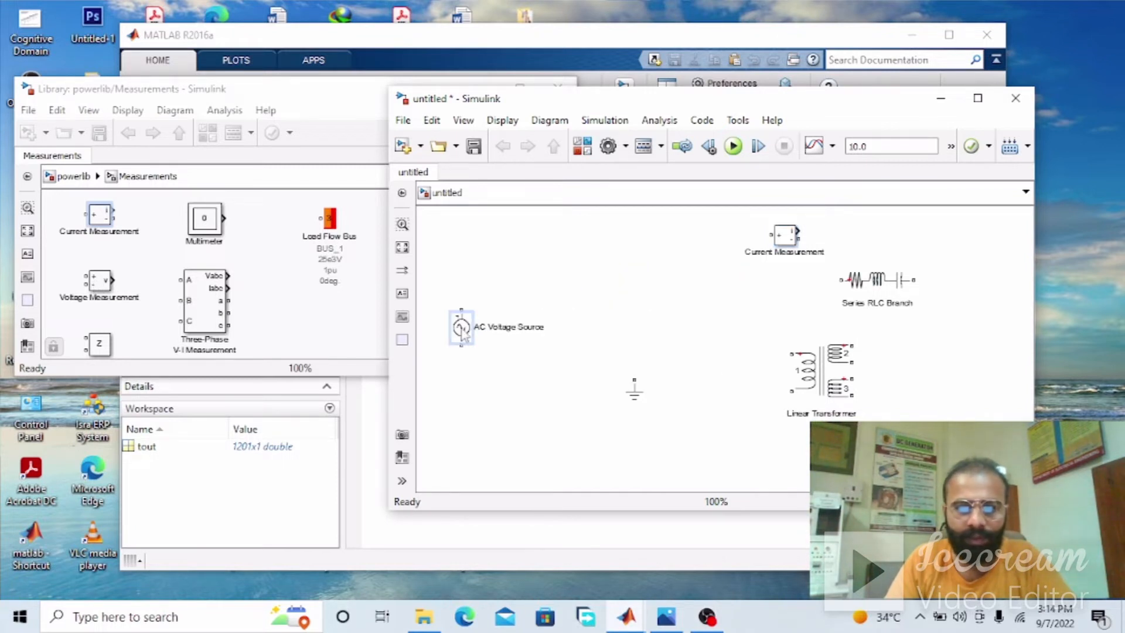
left_click_drag(99, 280, 659, 254)
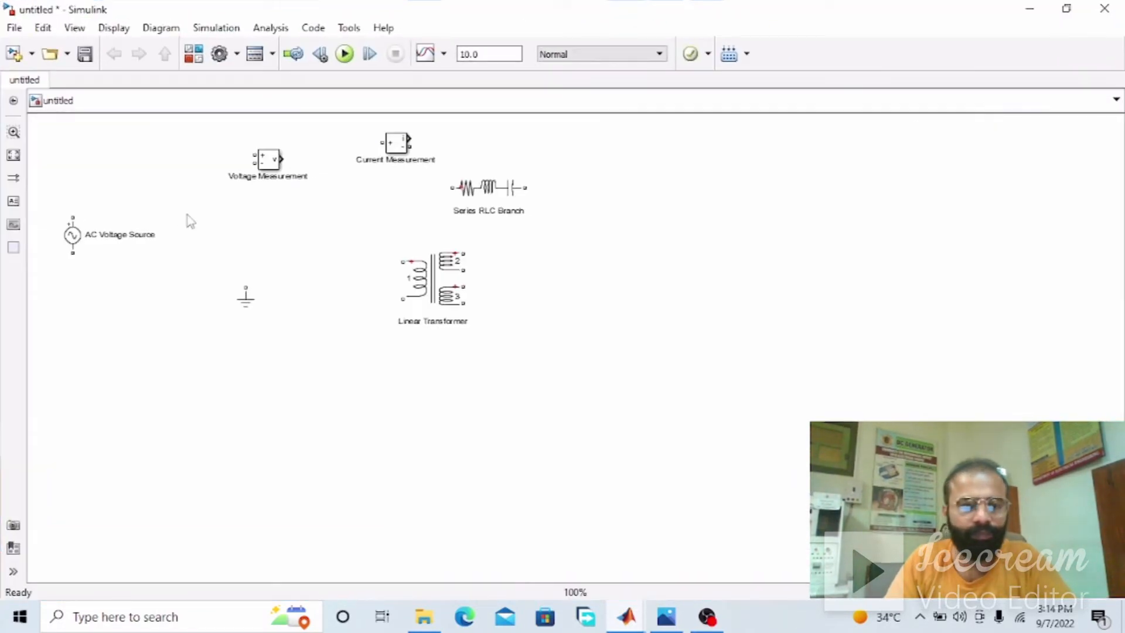
Check the circuit diagram picture and reposition the AC Voltage Source, Voltage Measurement and Ground blocks on the model's primary side
left_click_drag(76, 249, 167, 339)
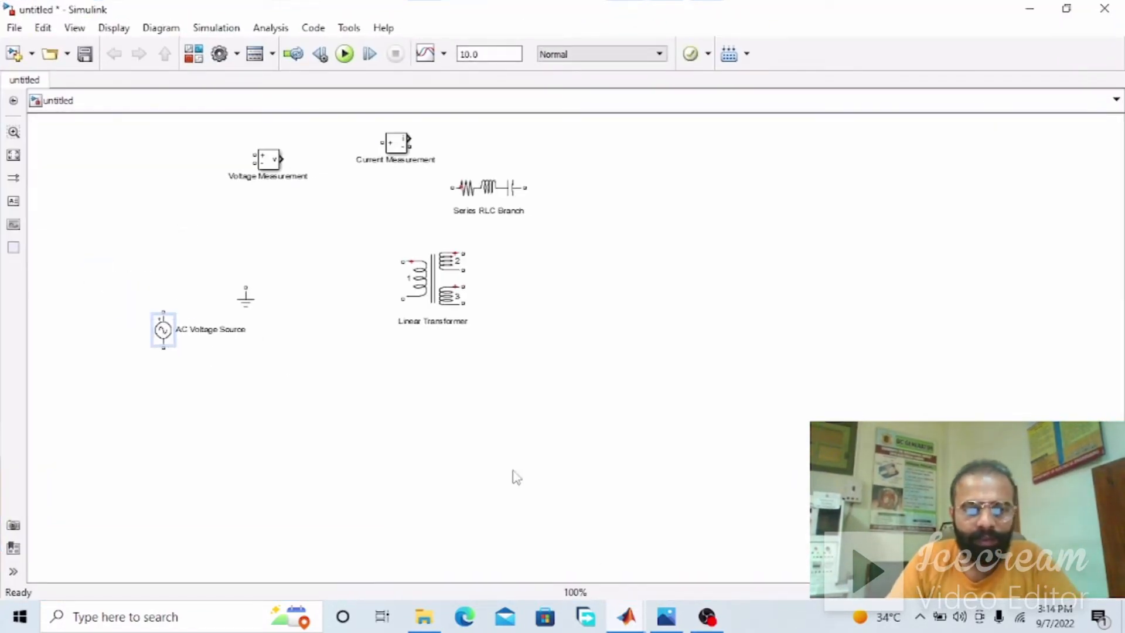
left_click(666, 616)
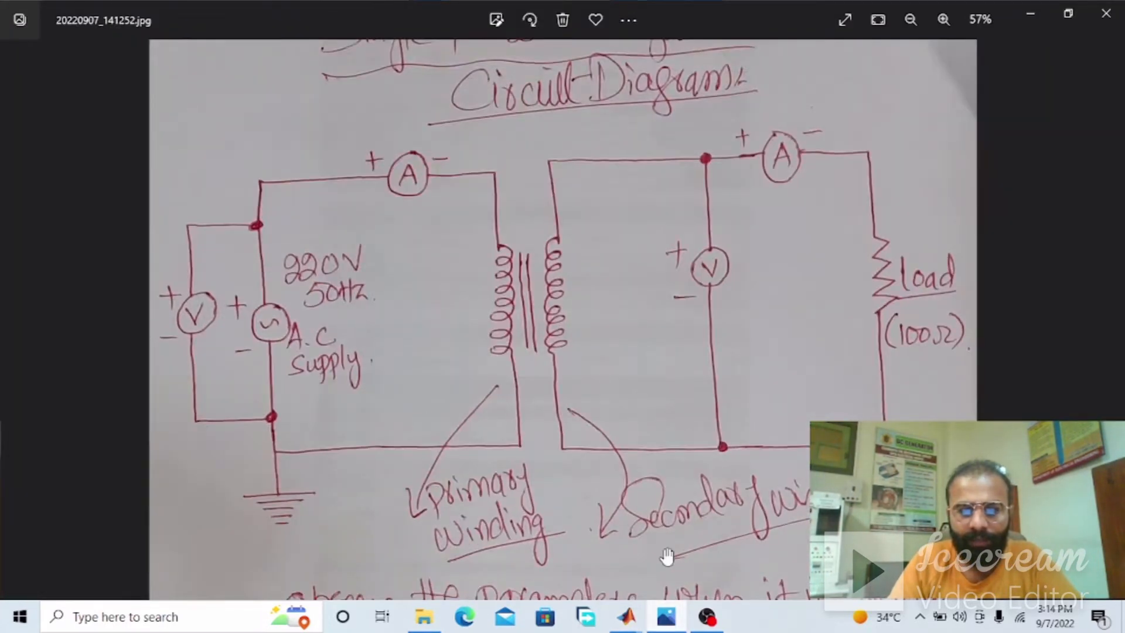
left_click(666, 617)
left_click_drag(261, 166, 224, 233)
left_click_drag(246, 296, 241, 449)
Turn off the three windings option of the Linear Transformer and move the block slightly left
left_click(427, 284)
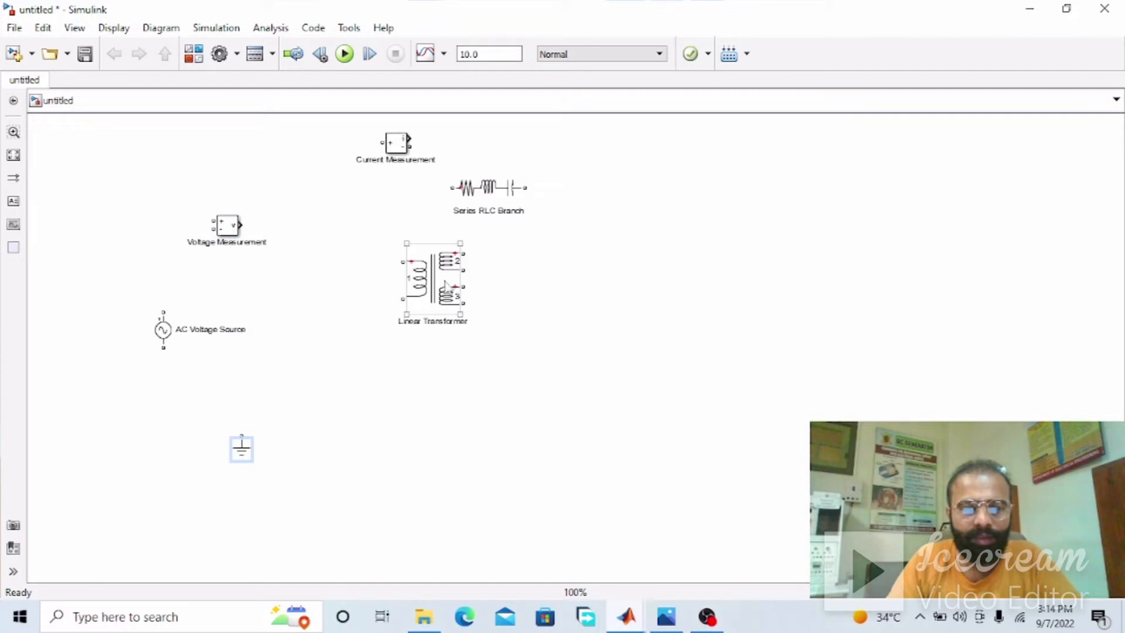
double_click(446, 285)
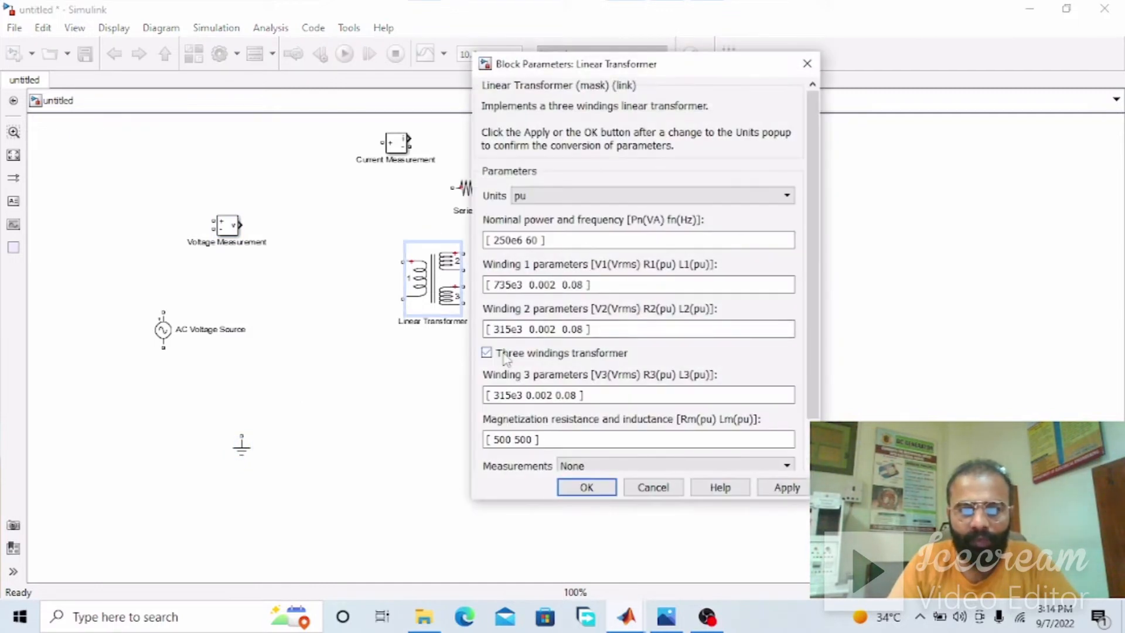
left_click(586, 488)
left_click_drag(437, 290, 392, 290)
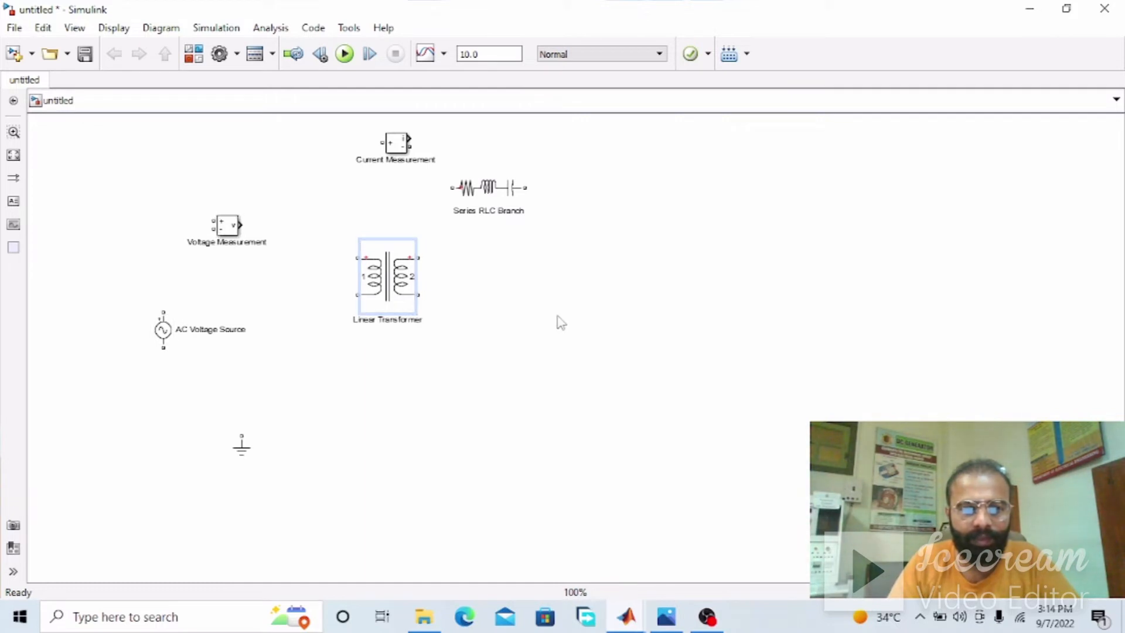
Move the AC Voltage Source left and stack the Voltage Measurement above the Current Measurement between the source and the transformer
left_click_drag(233, 234, 216, 185)
left_click_drag(159, 339, 111, 335)
left_click(227, 323)
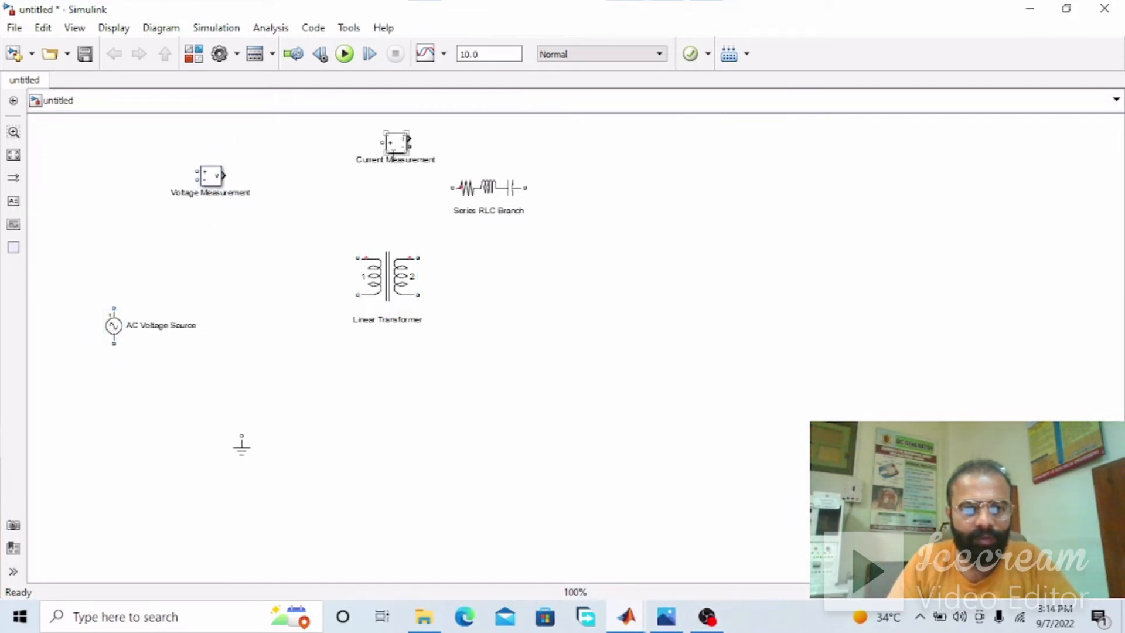
left_click_drag(388, 145, 204, 252)
left_click(260, 318)
Move the Linear Transformer to the right and place the Series RLC Branch far right of it, rotated to vertical
left_click_drag(365, 276, 423, 271)
left_click_drag(501, 195, 908, 314)
key("ctrl+r")
left_click(708, 352)
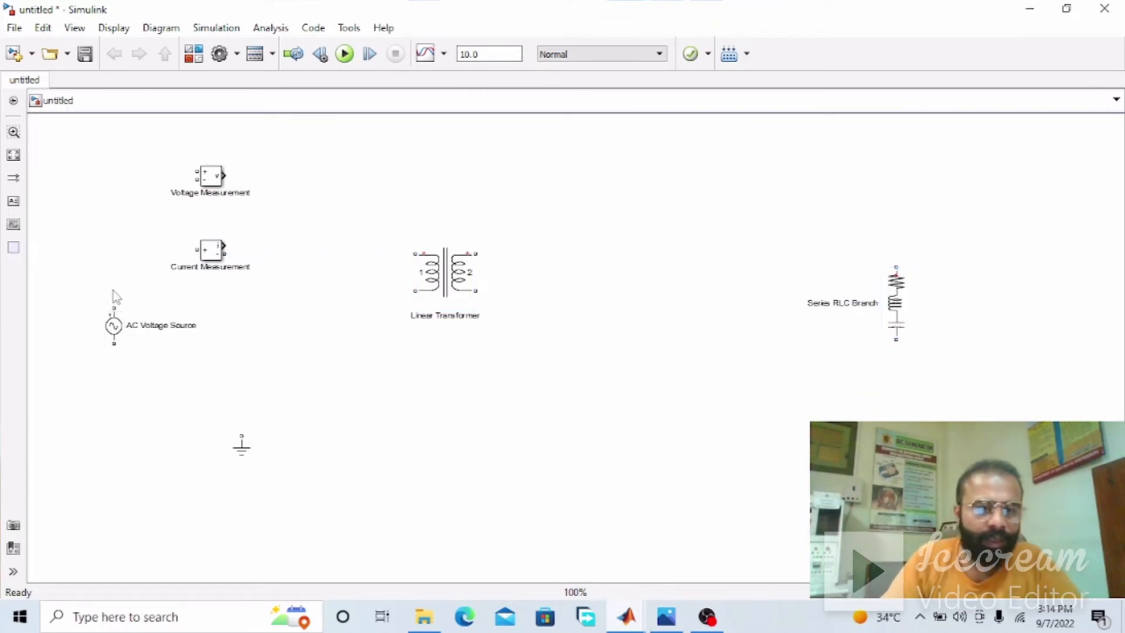
Wire the AC source through the Current Measurement to the transformer's primary winding, close the return line and attach the Ground to it
mouse_move(113, 303)
left_mouse_down()
mouse_move(185, 246)
mouse_move(408, 252)
left_mouse_up()
left_click_drag(252, 445, 577, 429)
left_click_drag(415, 294, 312, 465)
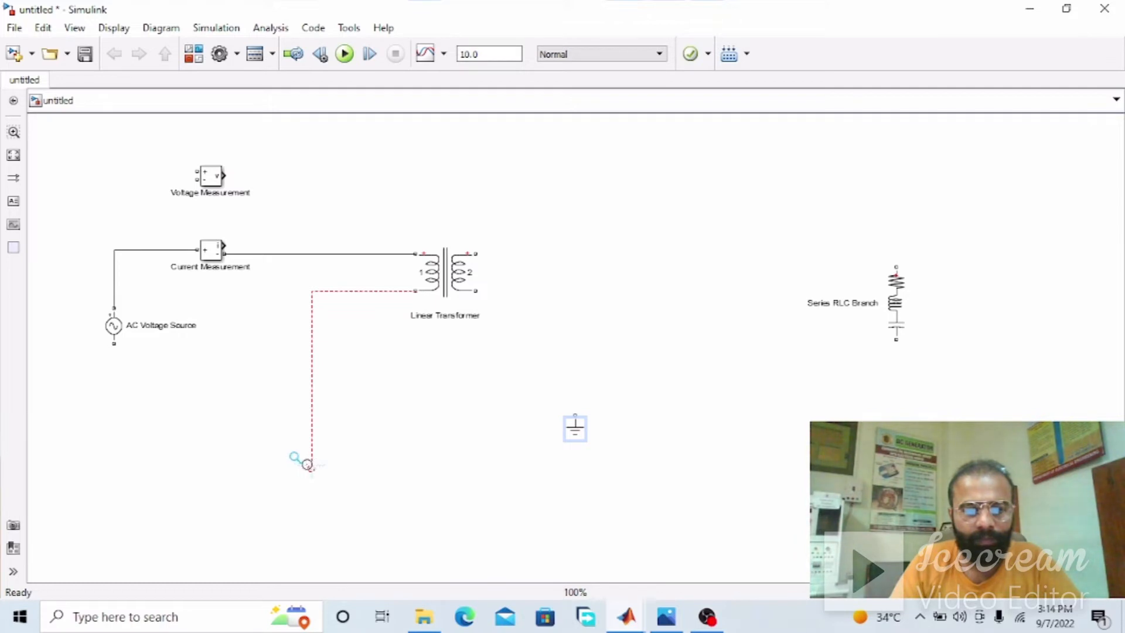
left_click_drag(299, 463, 115, 364)
mouse_move(575, 433)
left_mouse_down()
mouse_move(528, 450)
mouse_move(113, 506)
mouse_move(134, 513)
mouse_move(136, 464)
left_mouse_up()
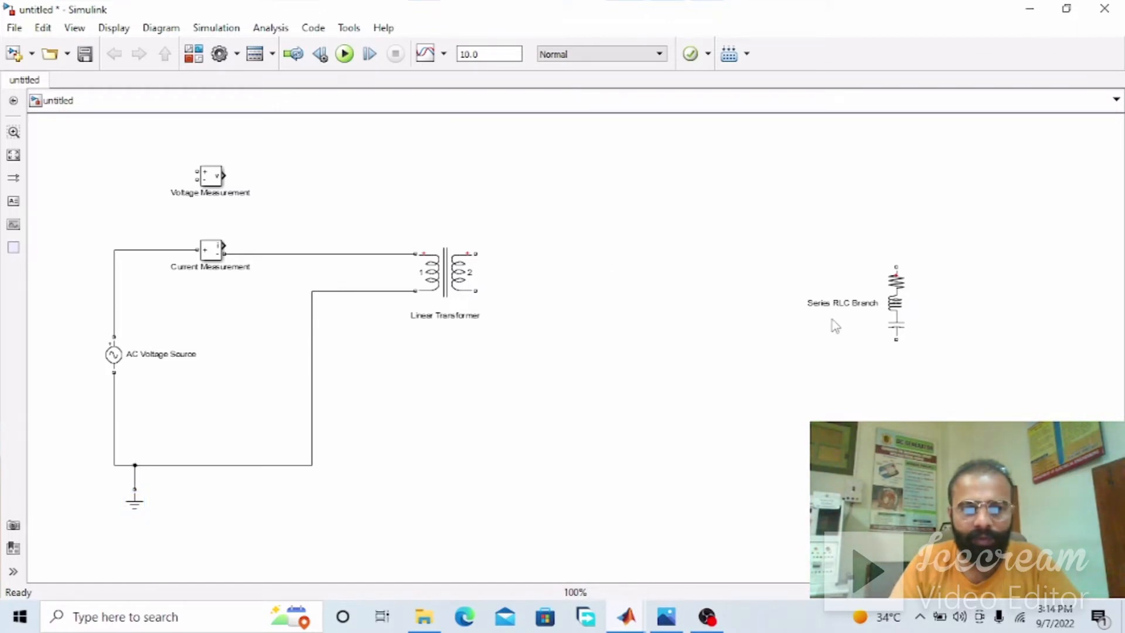
Set the Series RLC Branch's branch type to R
left_click(898, 309)
double_click(900, 313)
left_click(656, 235)
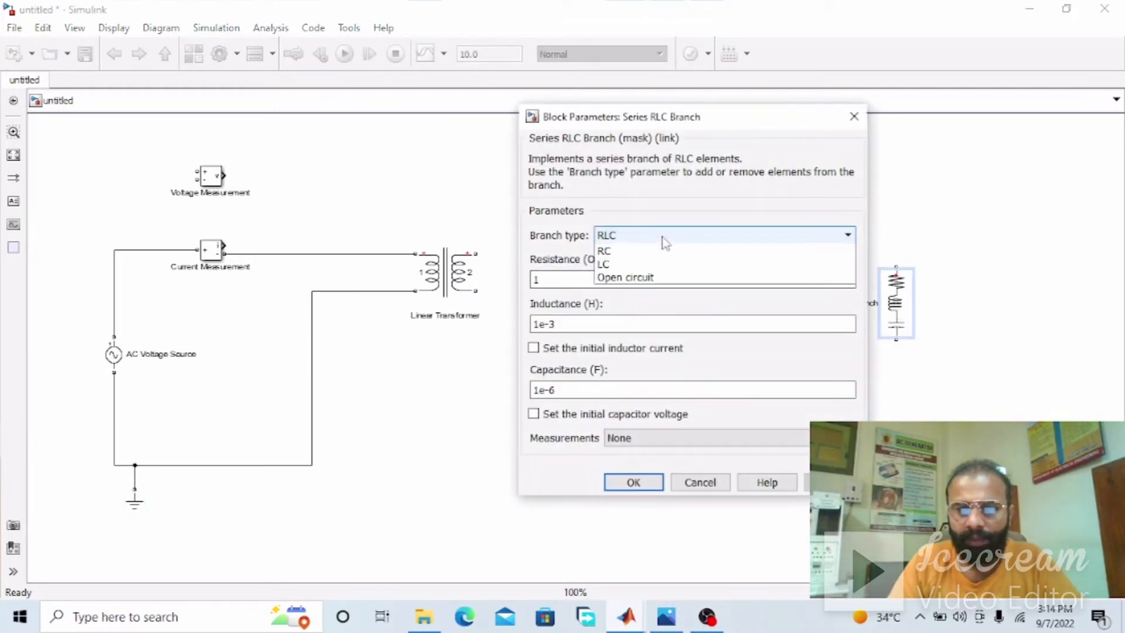
left_click(659, 263)
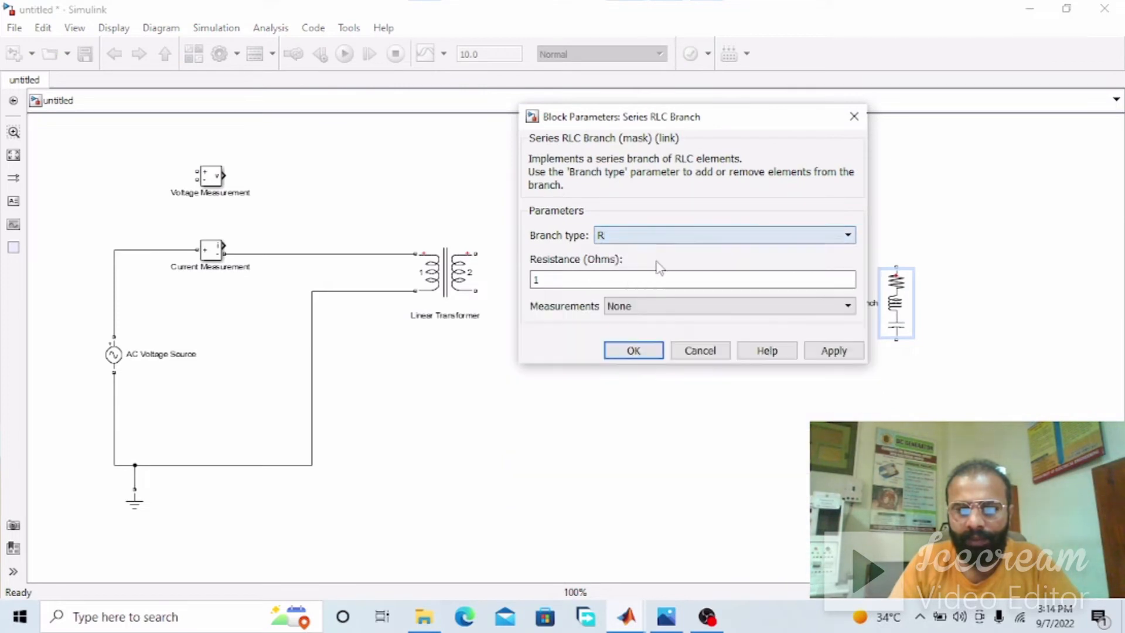
left_click(635, 237)
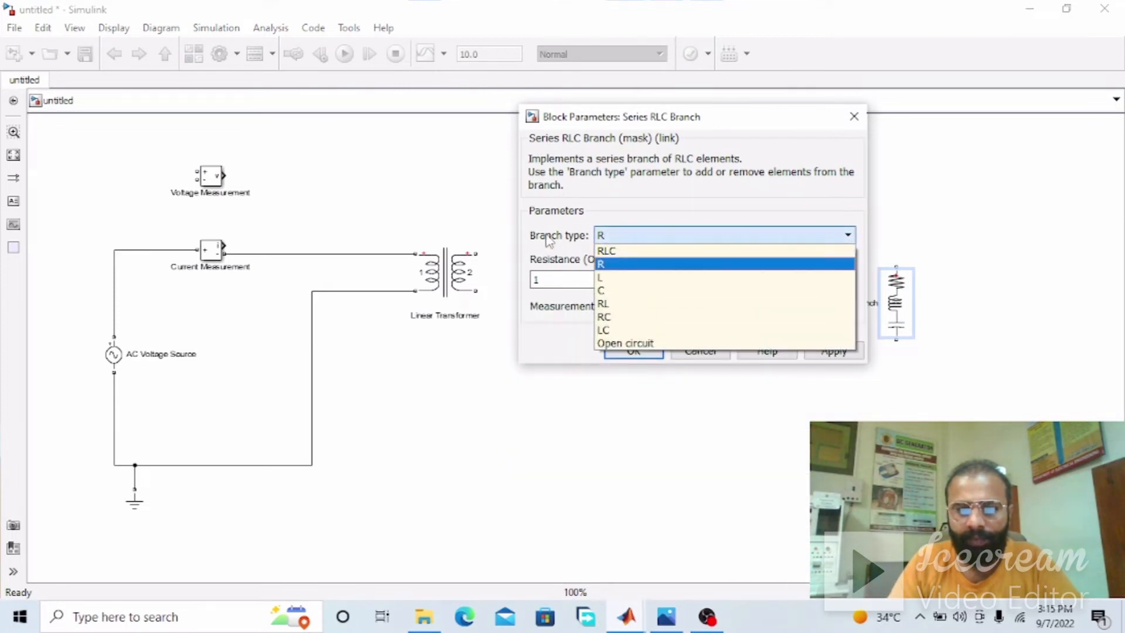
left_click(635, 265)
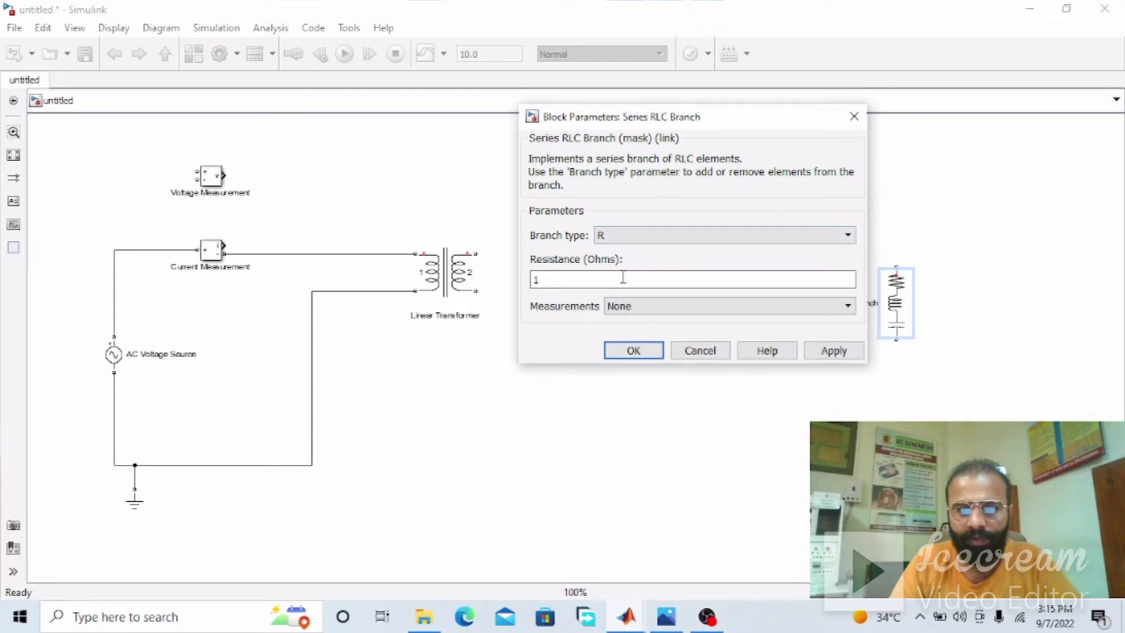
left_click(656, 351)
Shift the resistive load branch slightly to the right of the transformer's secondary side
left_click_drag(902, 304, 950, 316)
left_click(459, 271)
left_click(905, 329)
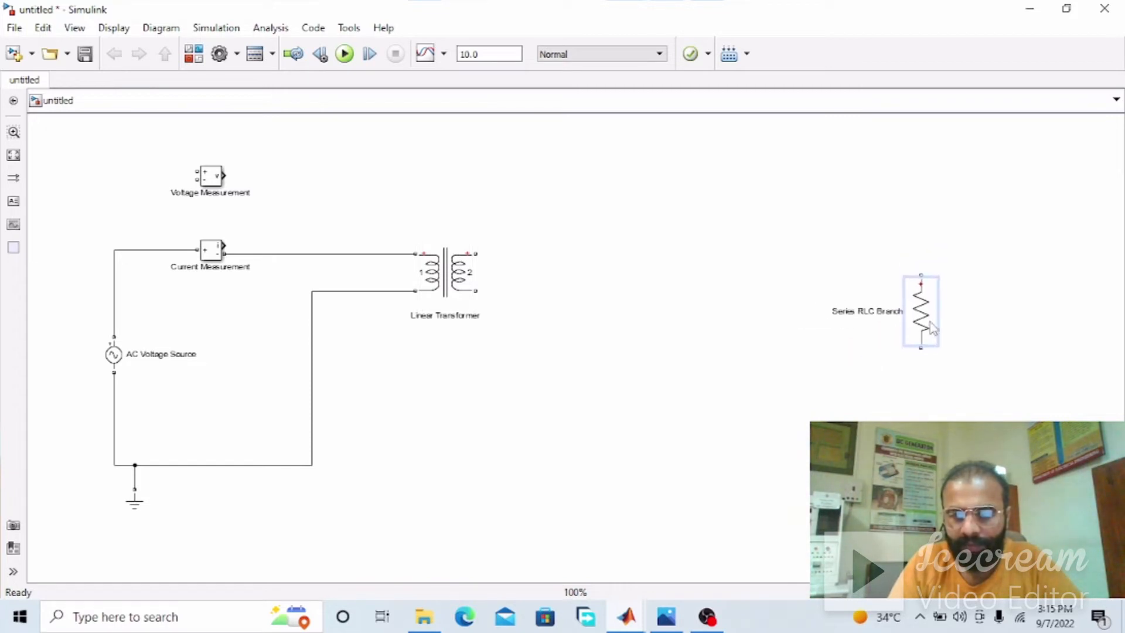
left_click(615, 398)
left_click(436, 296)
left_click(352, 273)
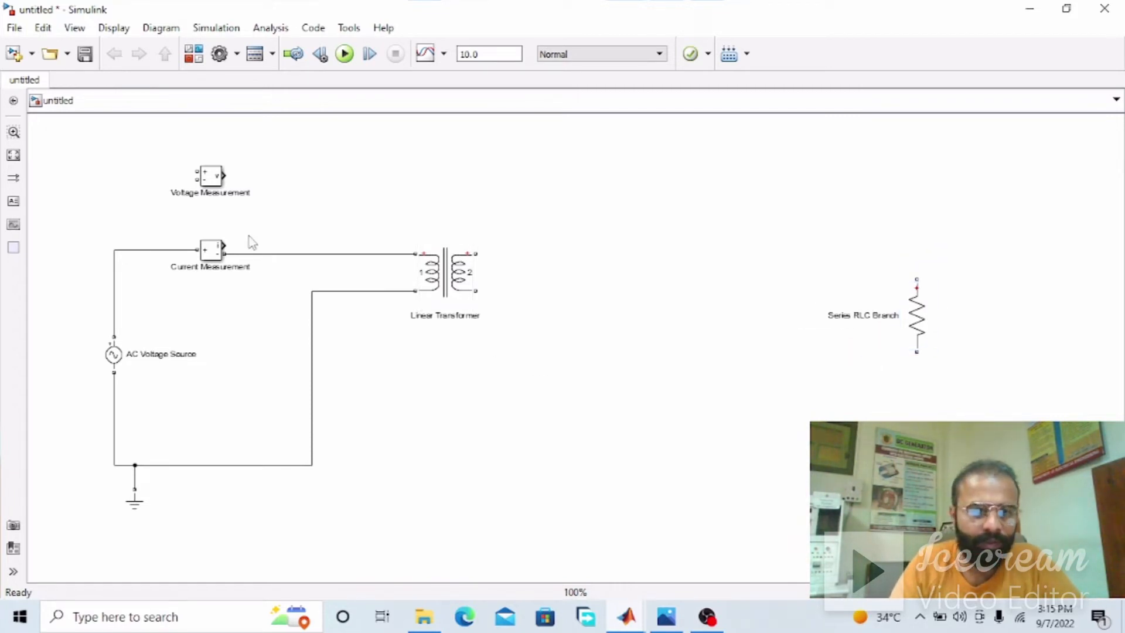
Copy the Current Measurement to the secondary side and wire it in series with the transformer's secondary winding and the resistive load
left_click(211, 250)
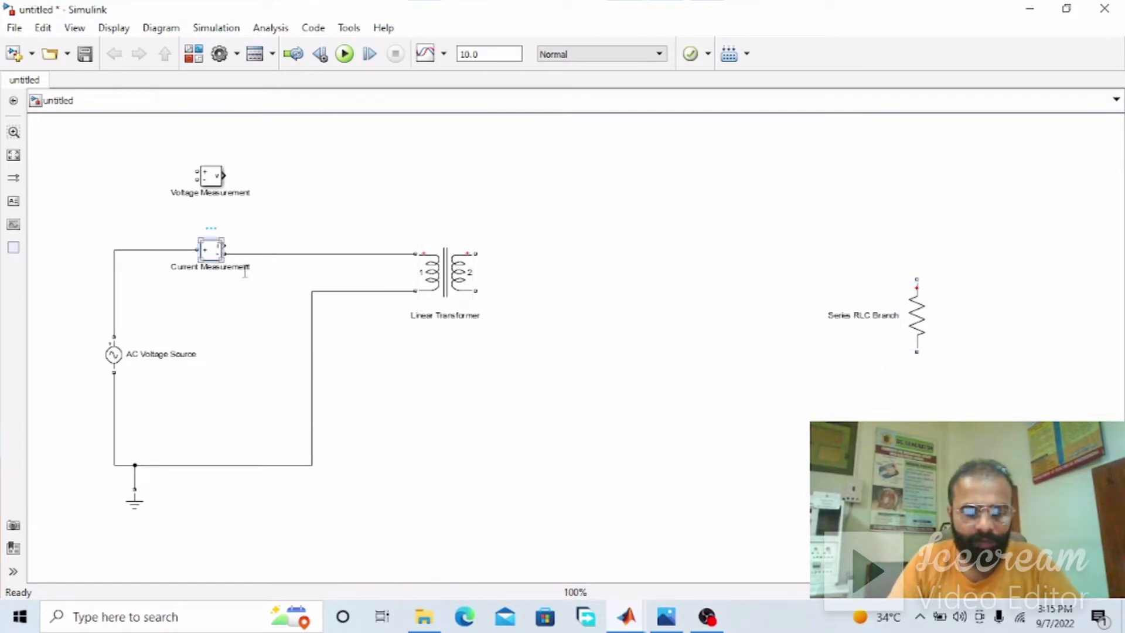
left_click_drag(212, 251, 684, 235)
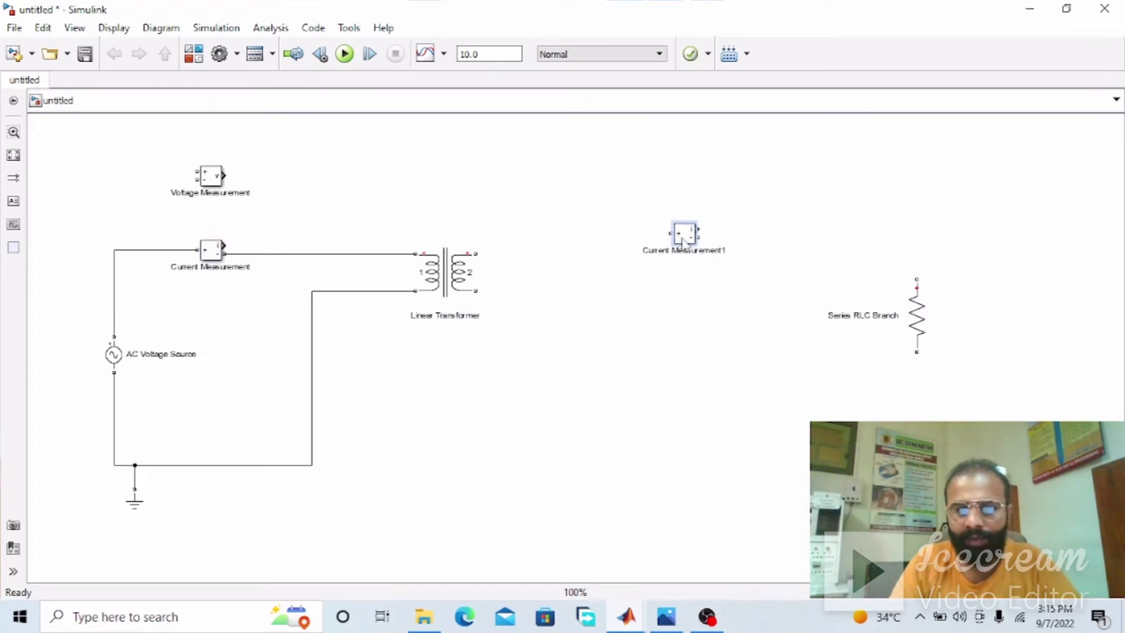
left_click(474, 261)
mouse_move(479, 253)
left_mouse_down()
mouse_move(665, 230)
mouse_move(687, 241)
mouse_move(691, 272)
mouse_move(922, 271)
mouse_move(917, 355)
left_mouse_up()
left_click(917, 401)
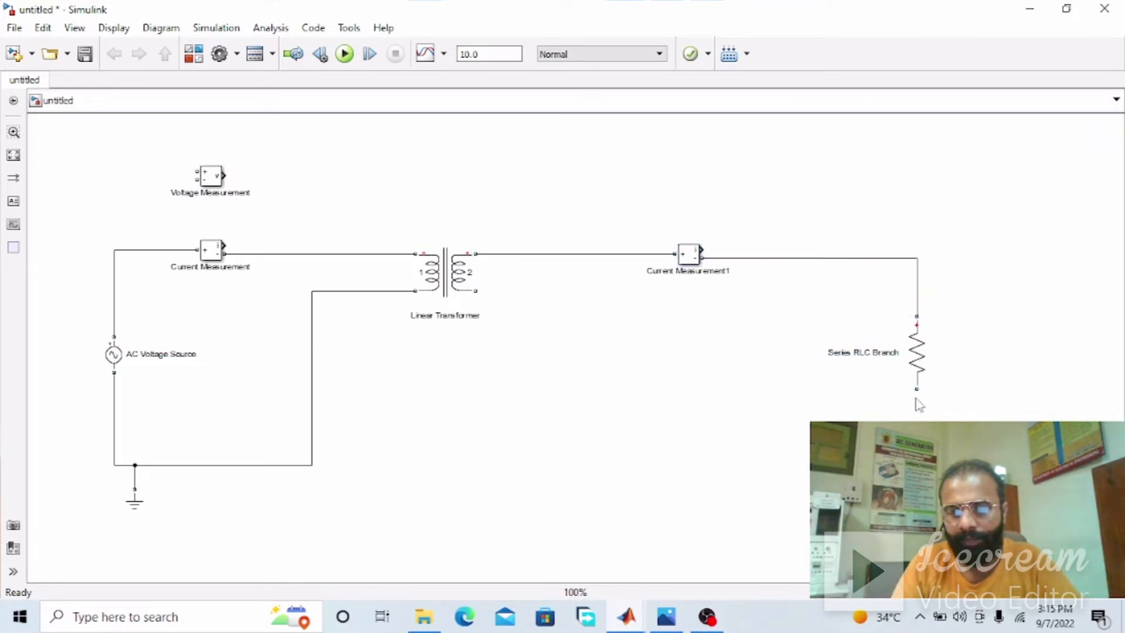
left_click_drag(917, 445, 479, 289)
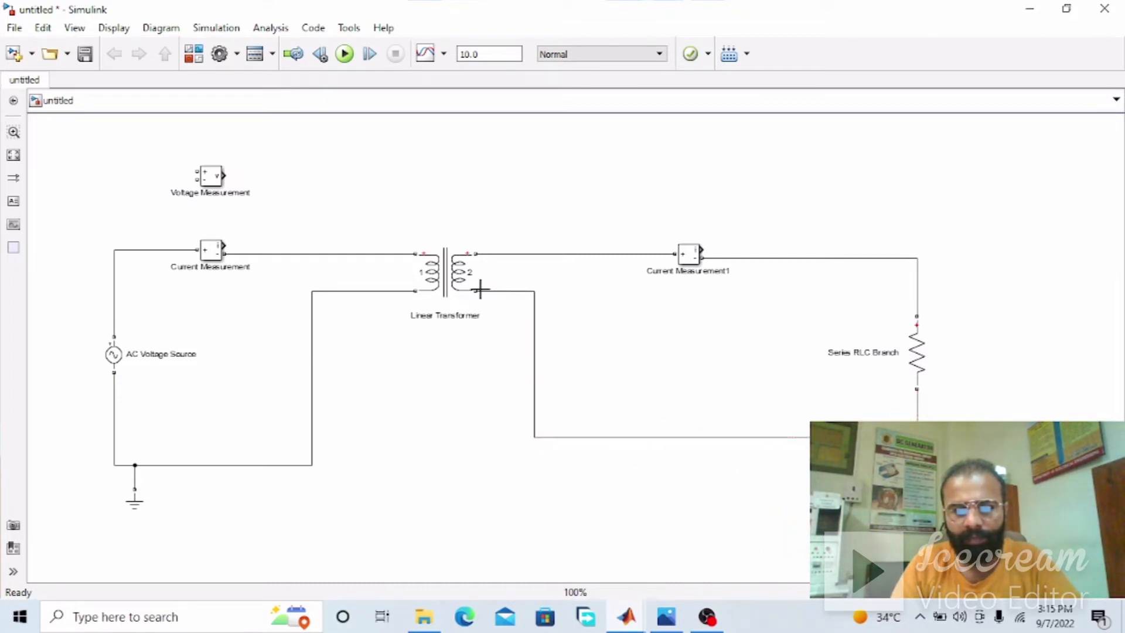
Lower the secondary loop's return wire and the load, and place a copy of the Voltage Measurement right of the load
left_click_drag(708, 444, 718, 495)
left_click_drag(915, 378, 913, 402)
left_click(1082, 403)
left_click_drag(214, 179, 996, 362)
Move the resistive load and the secondary Current Measurement block to the left
left_click_drag(923, 388, 832, 388)
left_click_drag(685, 258, 647, 258)
left_click_drag(829, 380, 813, 381)
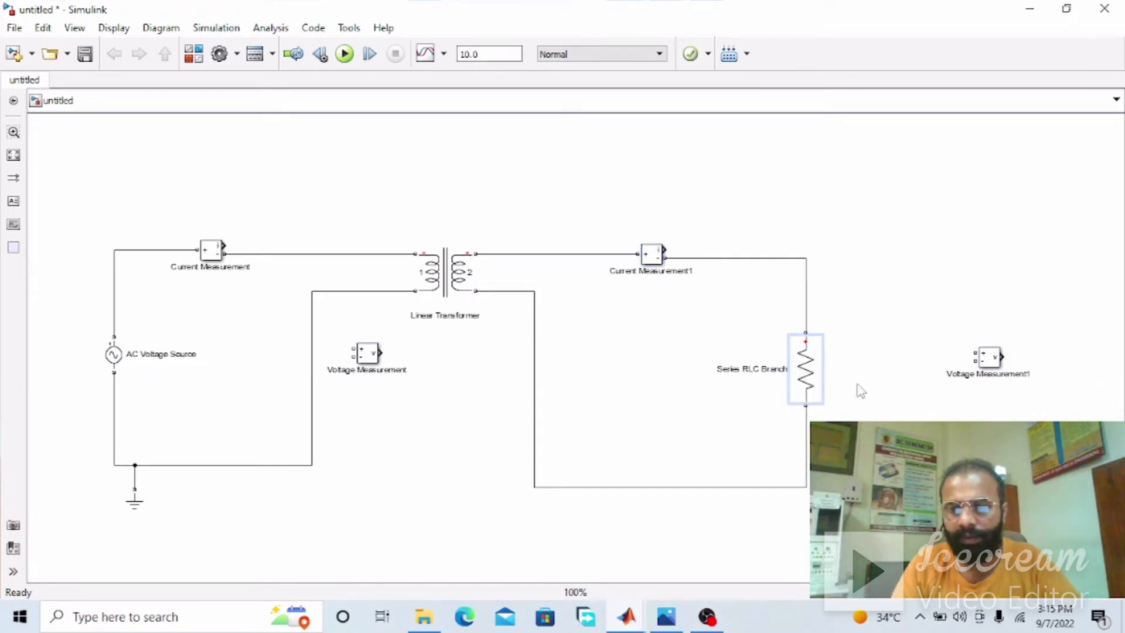
Connect the secondary Voltage Measurement block in parallel across the resistive load
mouse_move(990, 356)
left_mouse_down()
mouse_move(931, 359)
mouse_move(940, 369)
mouse_move(864, 336)
mouse_move(855, 280)
mouse_move(806, 280)
left_mouse_up()
mouse_move(926, 373)
left_mouse_down()
mouse_move(933, 382)
mouse_move(865, 394)
left_mouse_up()
left_click_drag(857, 478, 857, 486)
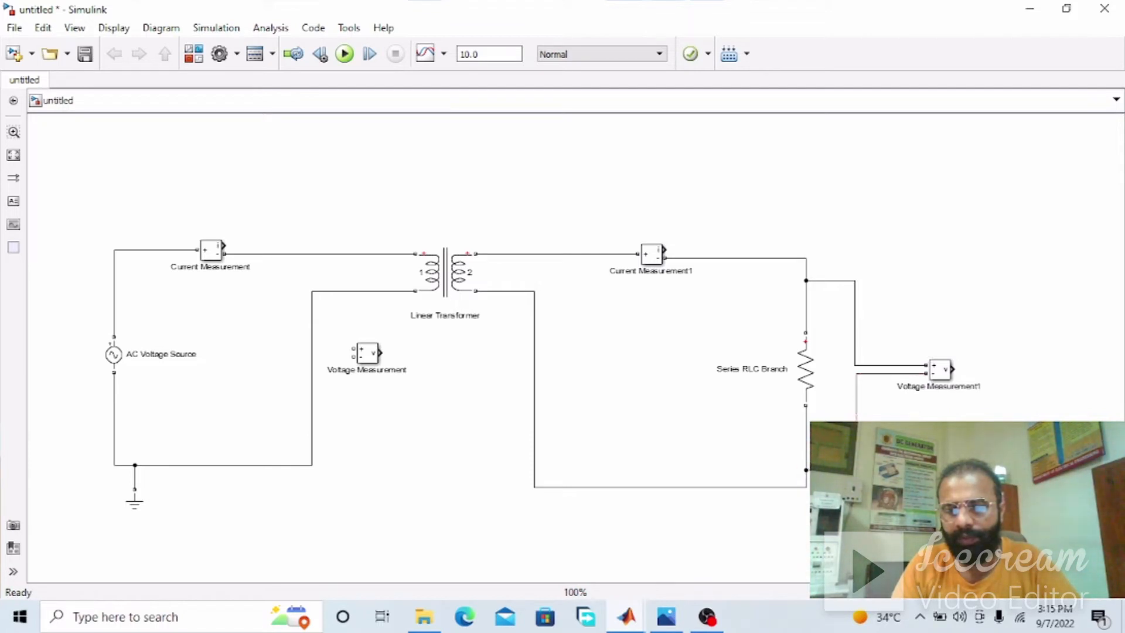
Connect the primary Voltage Measurement block between the AC source's upper supply line and the grounded return line
left_click_drag(353, 348, 155, 249)
left_click(369, 360)
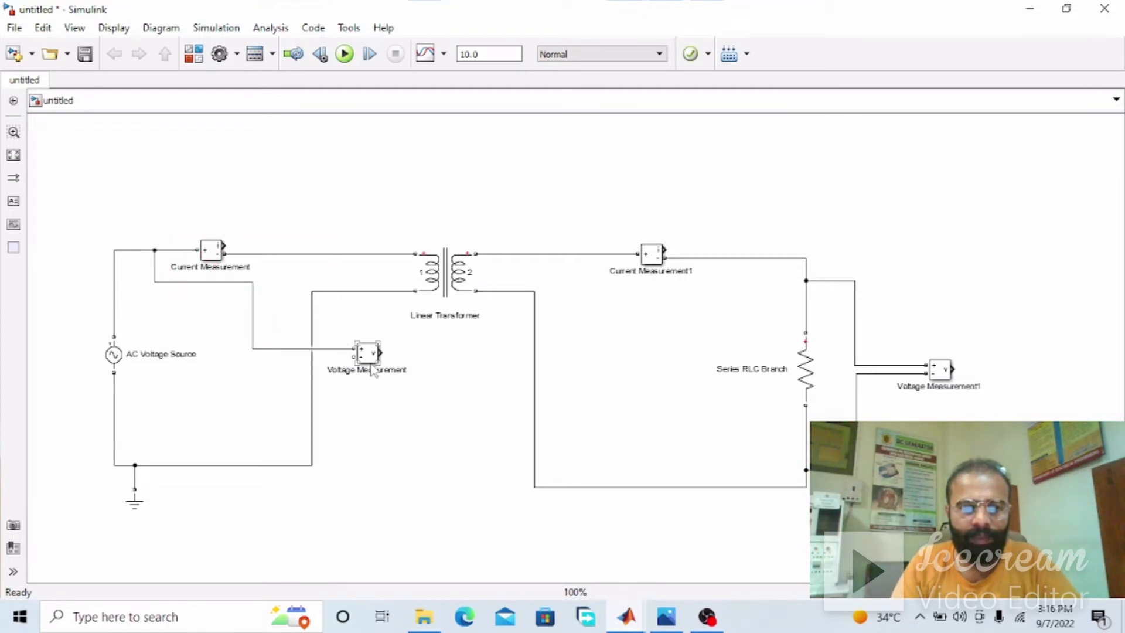
left_click_drag(355, 355, 221, 465)
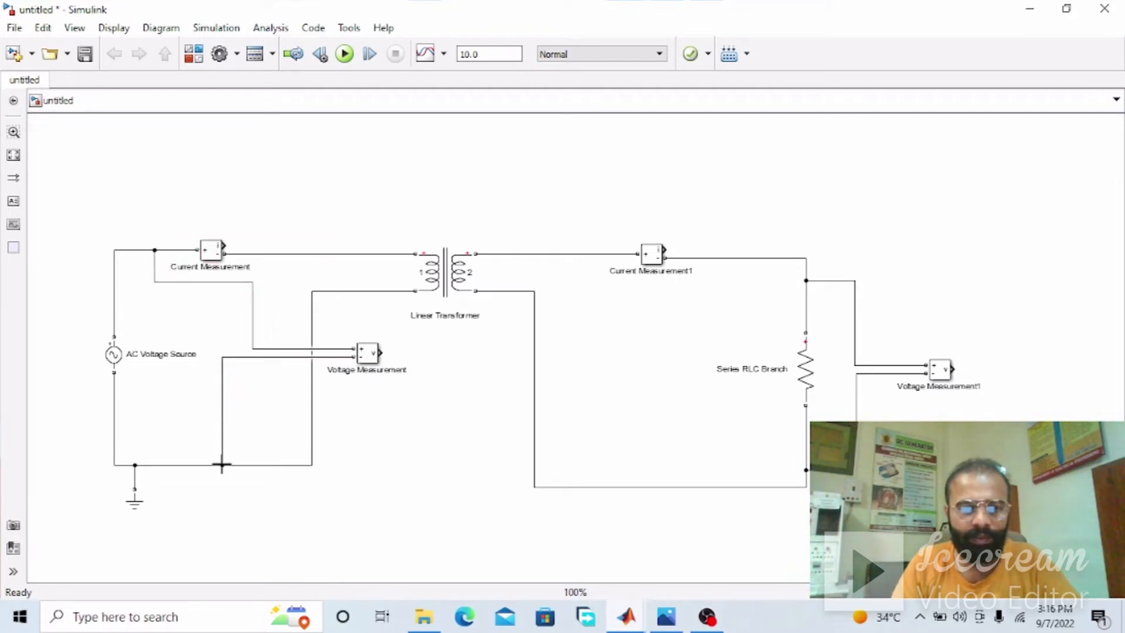
left_click(211, 250)
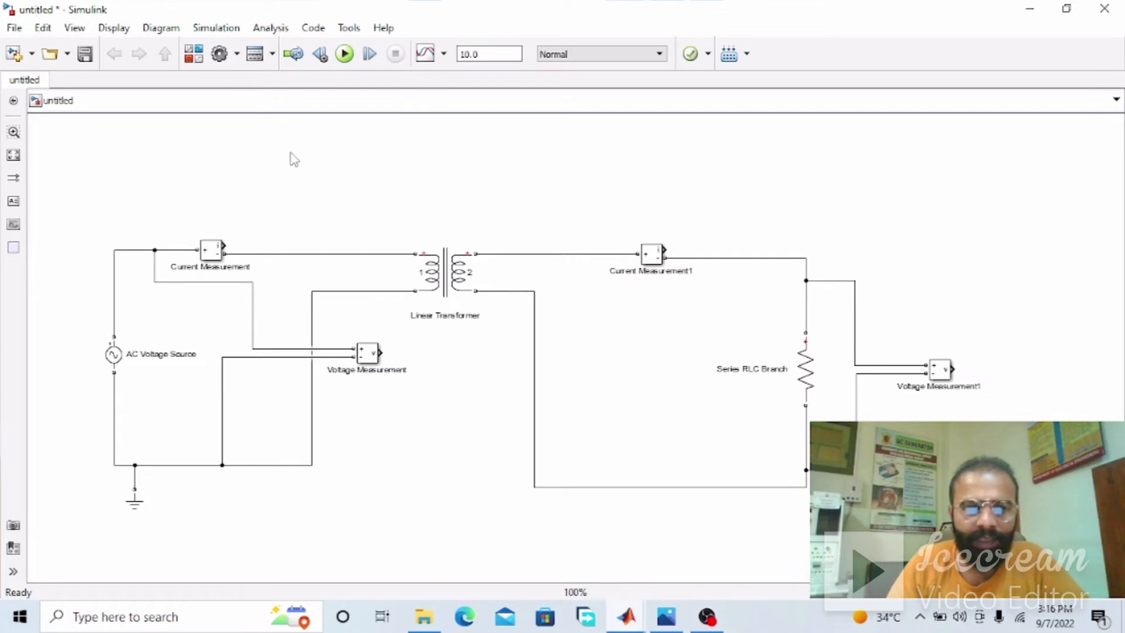
Place four Display blocks from the Simulink Sinks library, one near each current and voltage measurement block
left_click(192, 56)
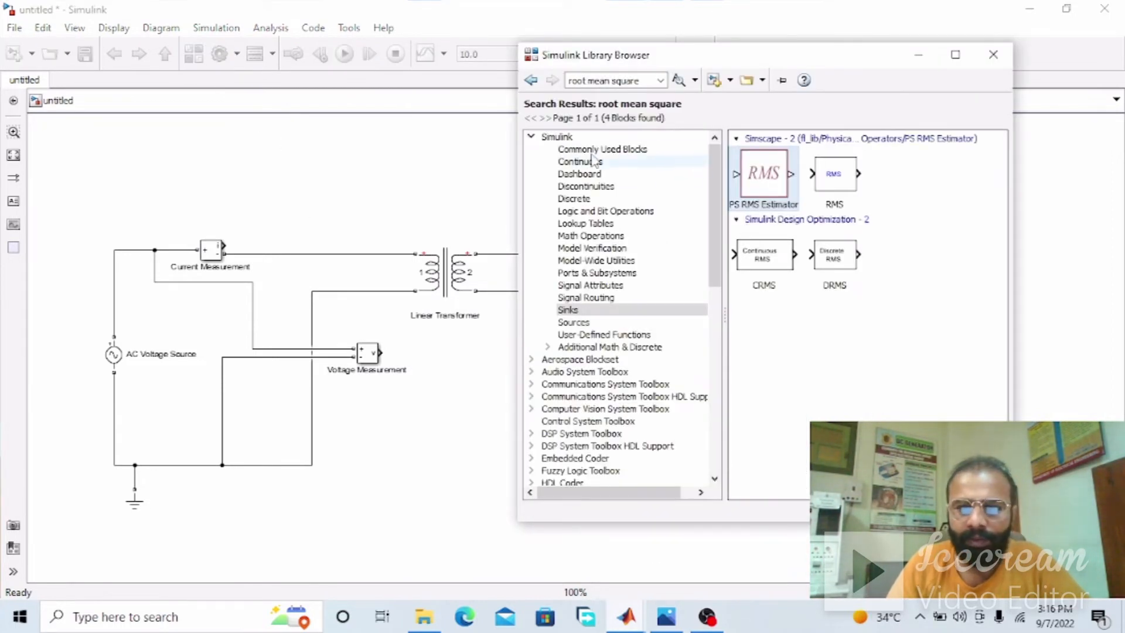
left_click(616, 174)
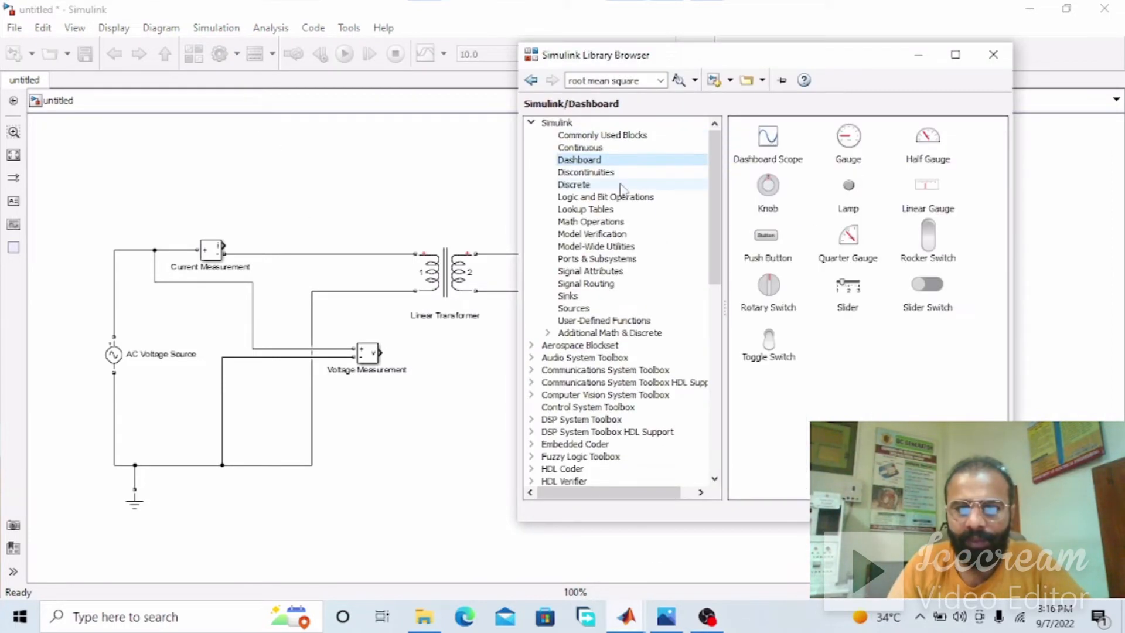
left_click(615, 294)
left_click_drag(786, 154, 475, 352)
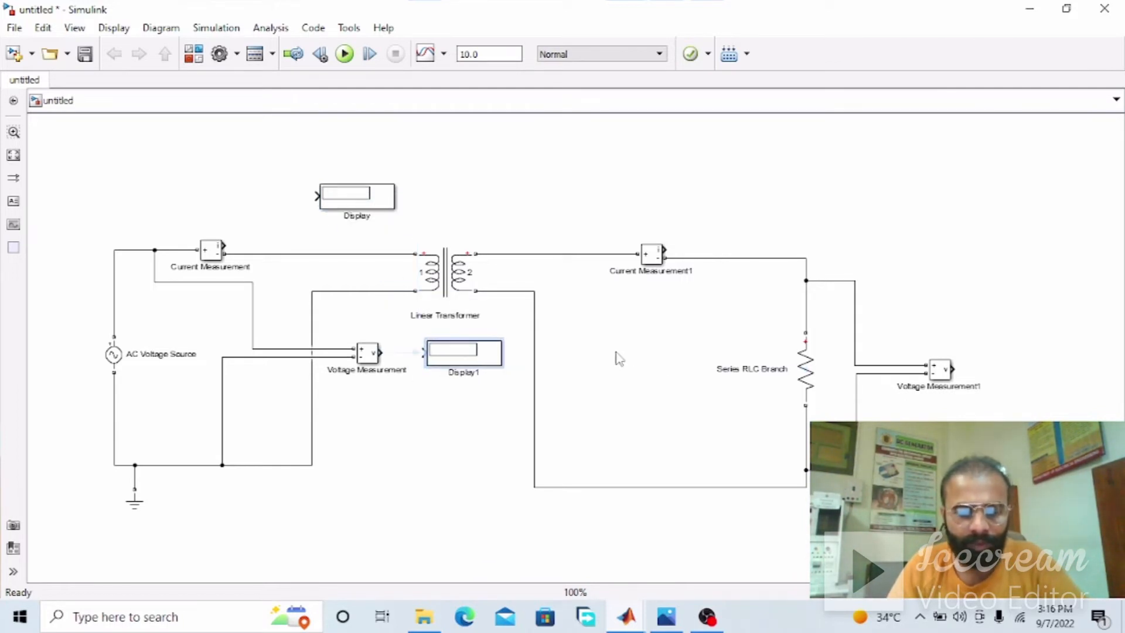
left_click_drag(359, 205, 811, 218)
key("ctrl+v")
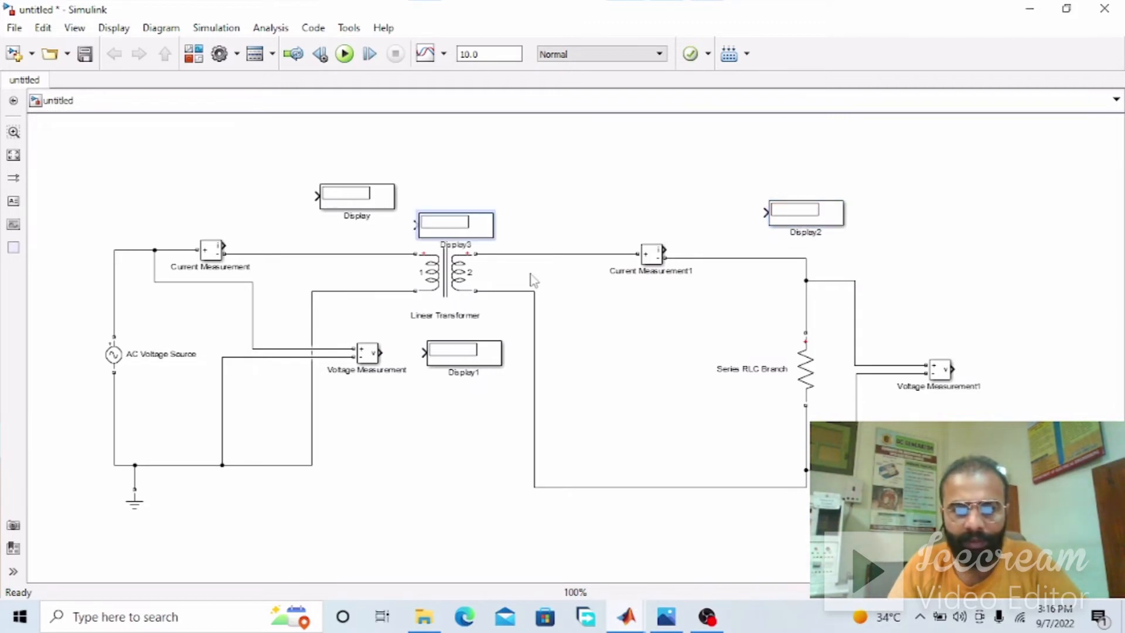
left_click_drag(477, 230, 1058, 373)
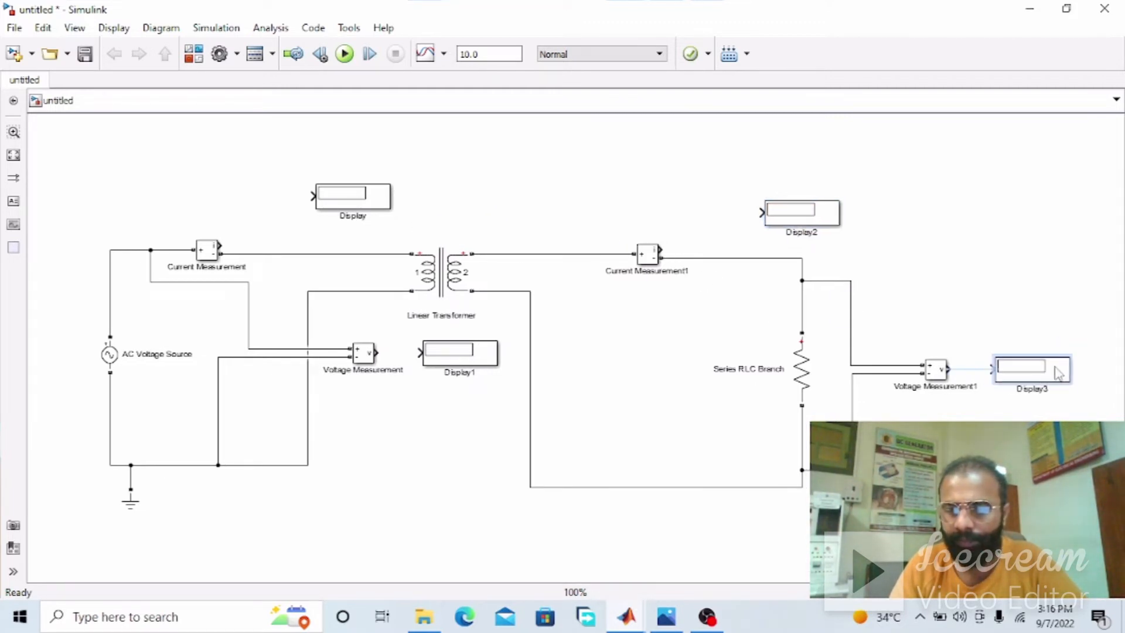
left_click(684, 281)
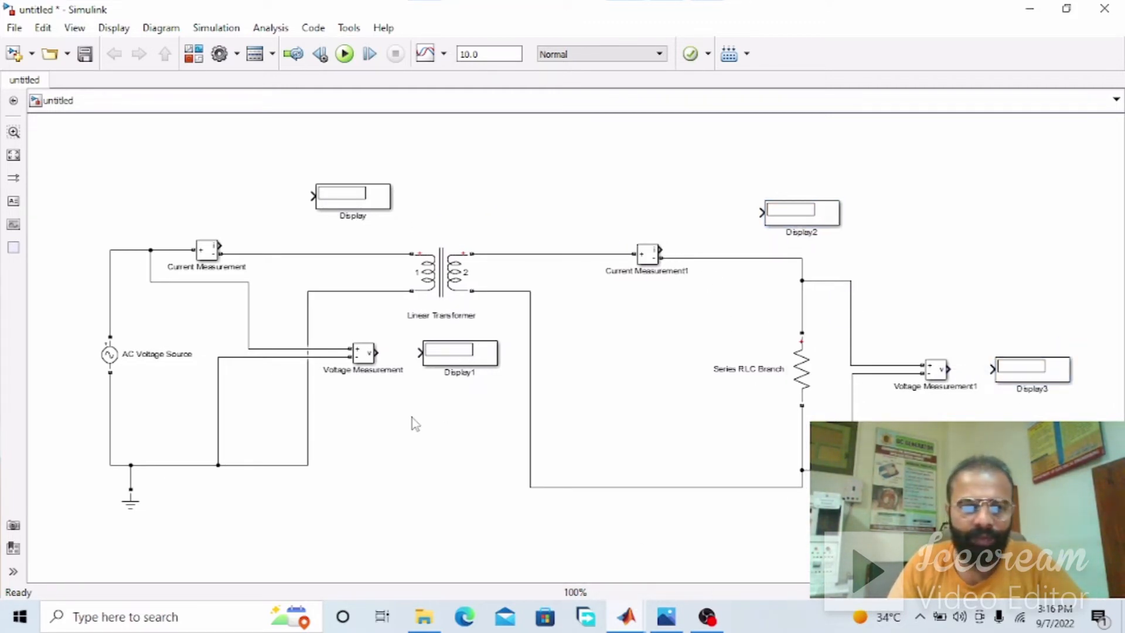
Search the block library for "root mean square" and place the Simscape RMS block above the primary Current Measurement
left_click(188, 59)
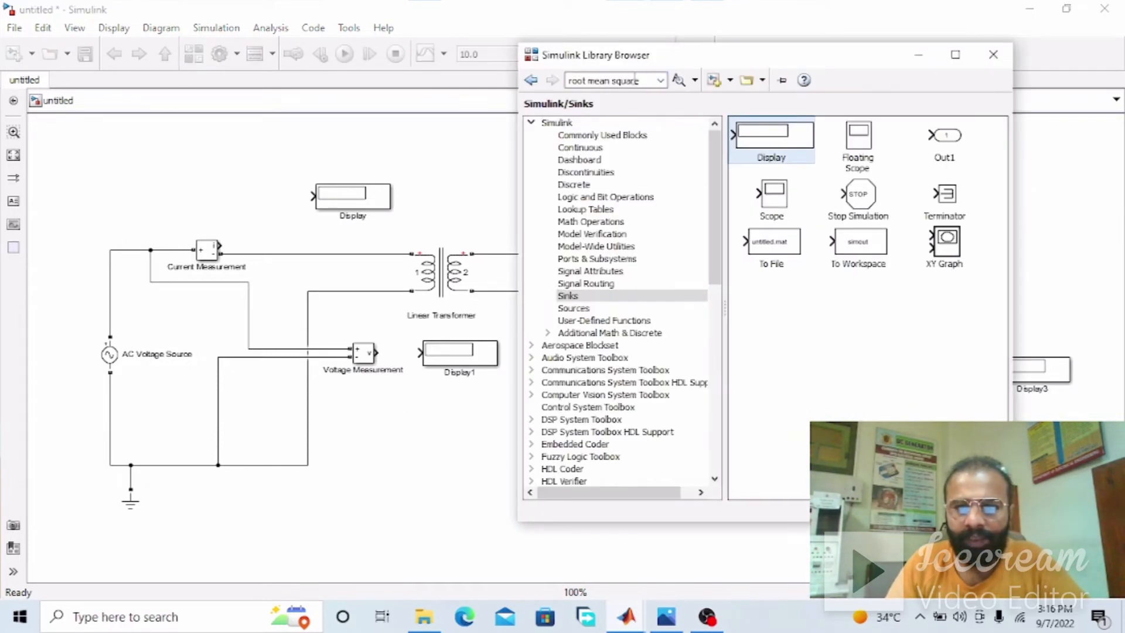
left_click(640, 80)
key("Return")
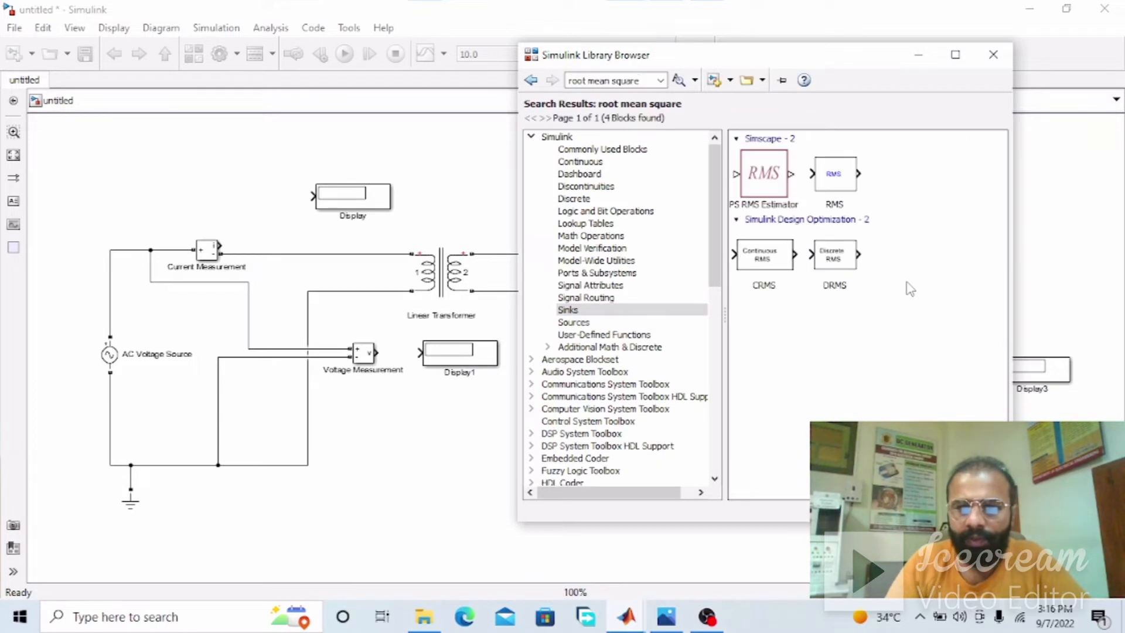
left_click(610, 81)
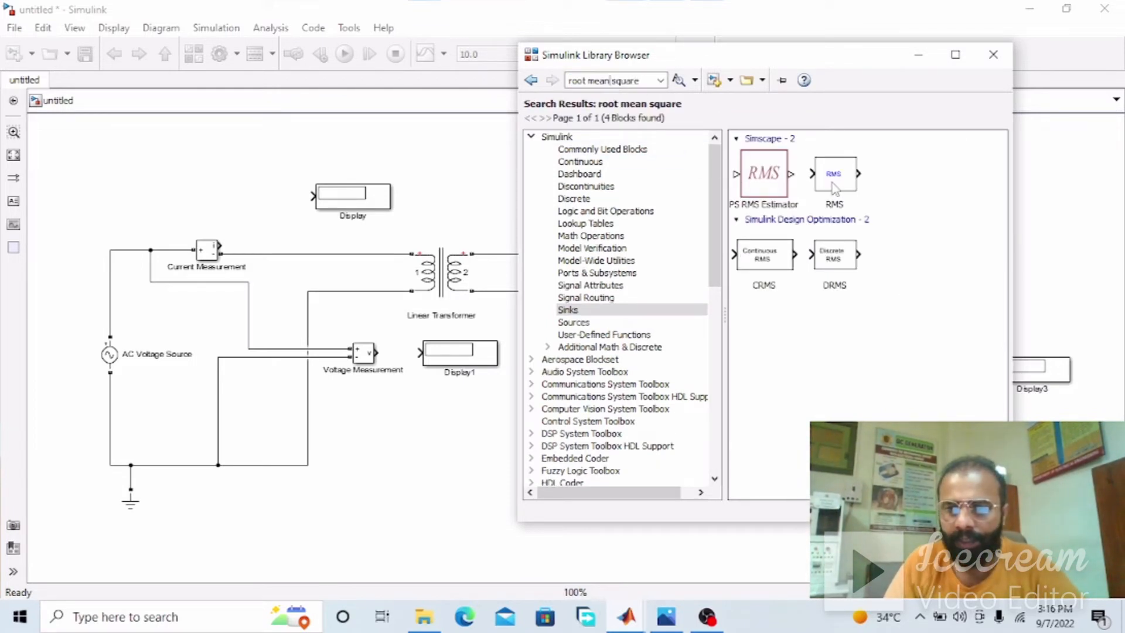
left_click_drag(837, 178, 661, 218)
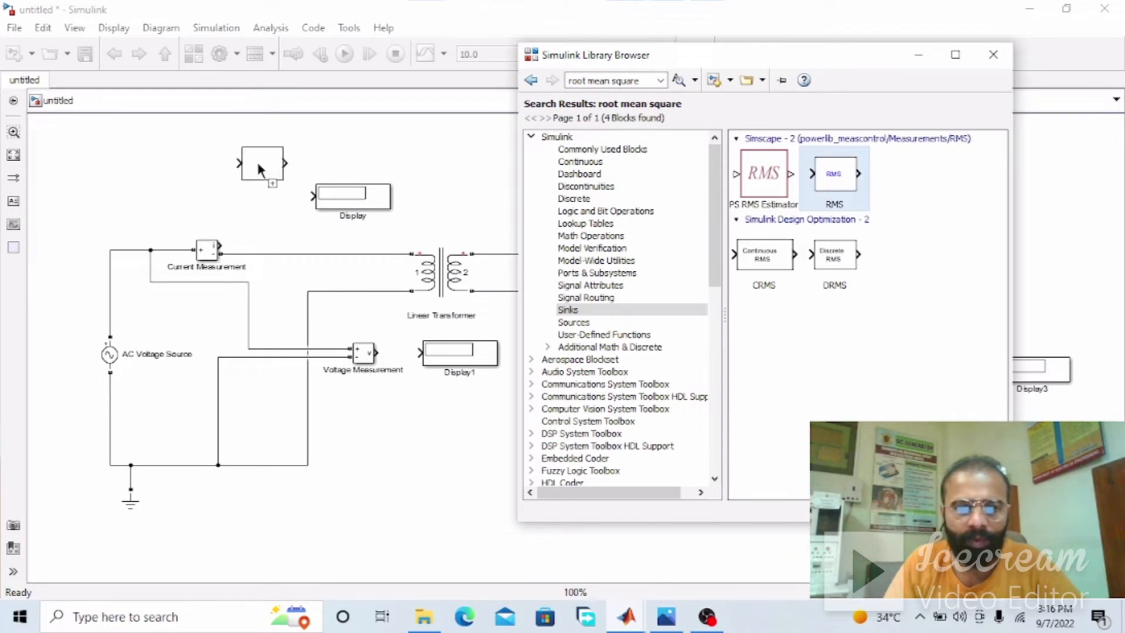
left_click_drag(262, 165, 250, 164)
Wire the primary Current Measurement's signal output through the RMS block to its Display, lining both blocks up
left_click_drag(335, 206, 383, 175)
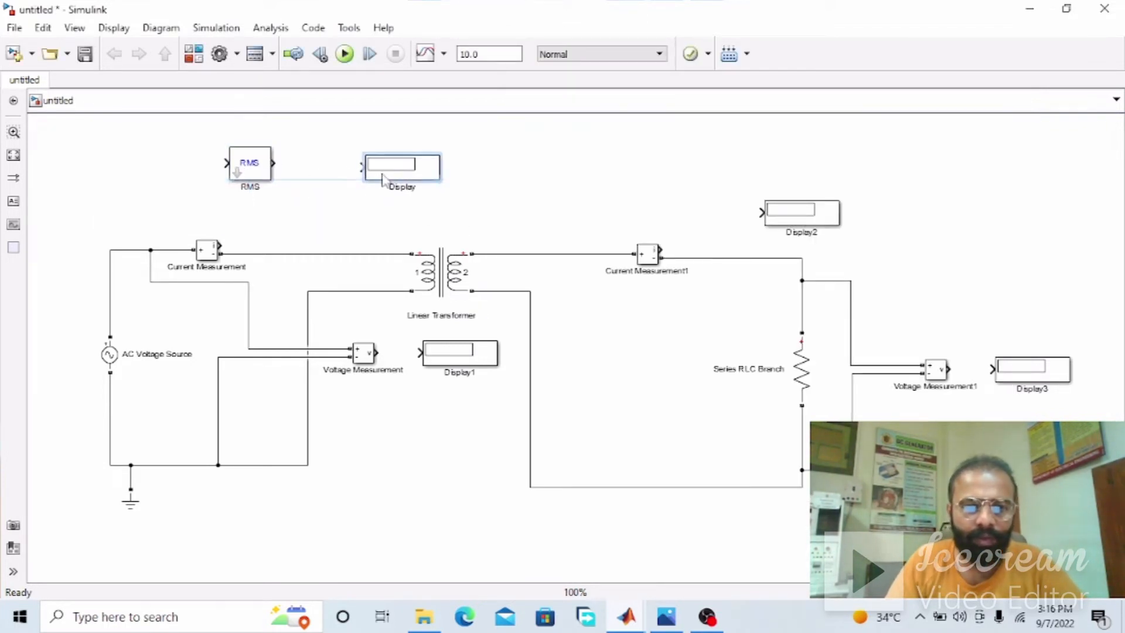
left_click_drag(246, 176, 283, 199)
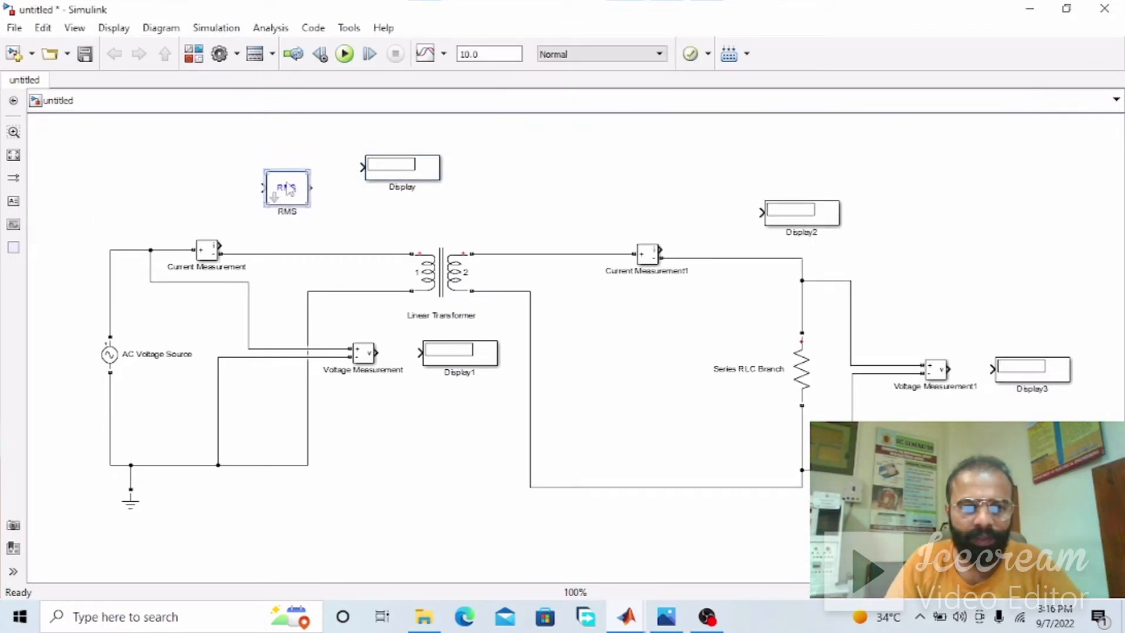
mouse_move(222, 244)
left_mouse_down()
mouse_move(246, 194)
mouse_move(286, 176)
mouse_move(377, 170)
left_mouse_up()
left_click(283, 184)
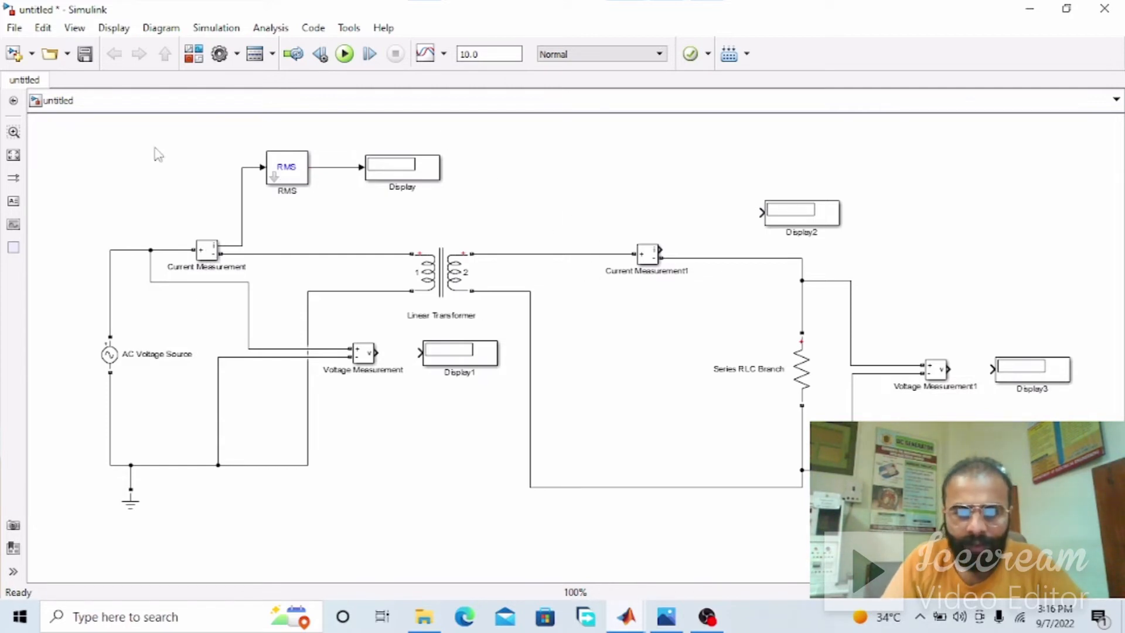
Copy the RMS block to the secondary side and wire it between the secondary Current Measurement's output and its Display
left_click(279, 176)
left_click_drag(276, 176, 720, 187)
left_click_drag(812, 212, 889, 179)
left_click_drag(715, 197, 740, 206)
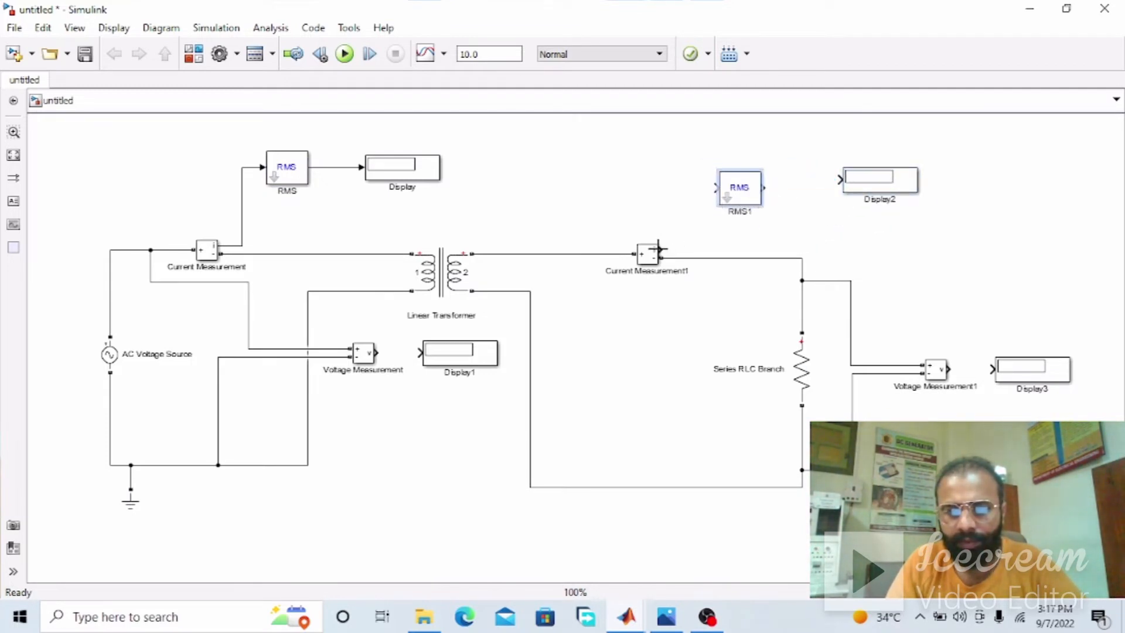
left_click_drag(666, 248, 843, 179)
left_click_drag(859, 186, 864, 195)
left_click(856, 251)
Place another RMS copy below the primary Voltage Measurement and wire it between that meter's output and its Display
key("ctrl+v")
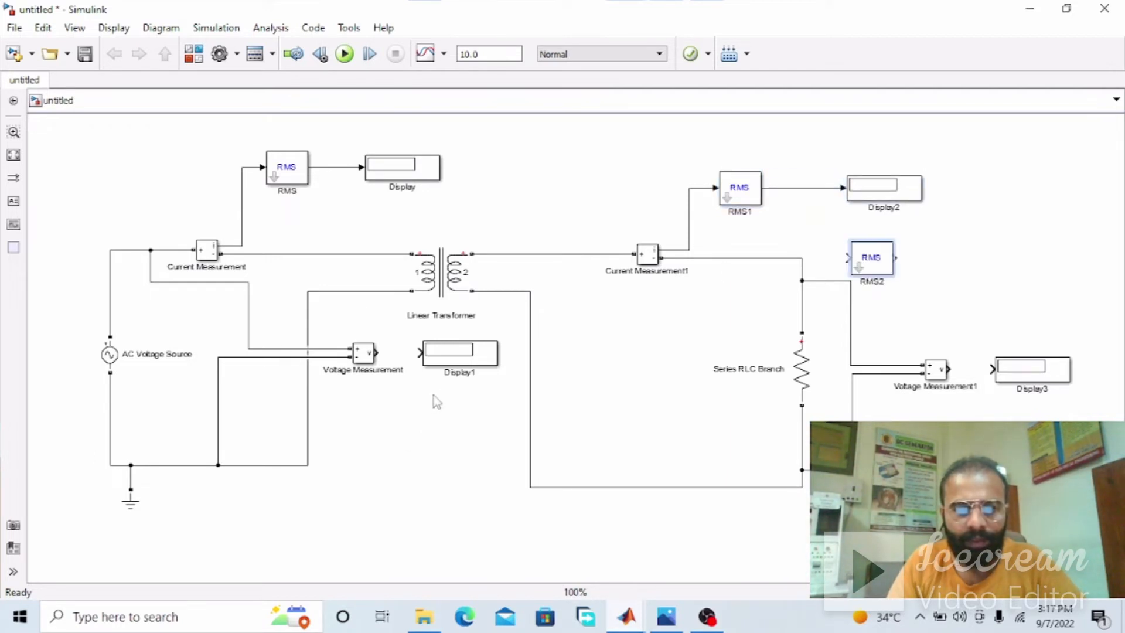
left_click_drag(871, 258, 414, 427)
left_click_drag(468, 360, 542, 434)
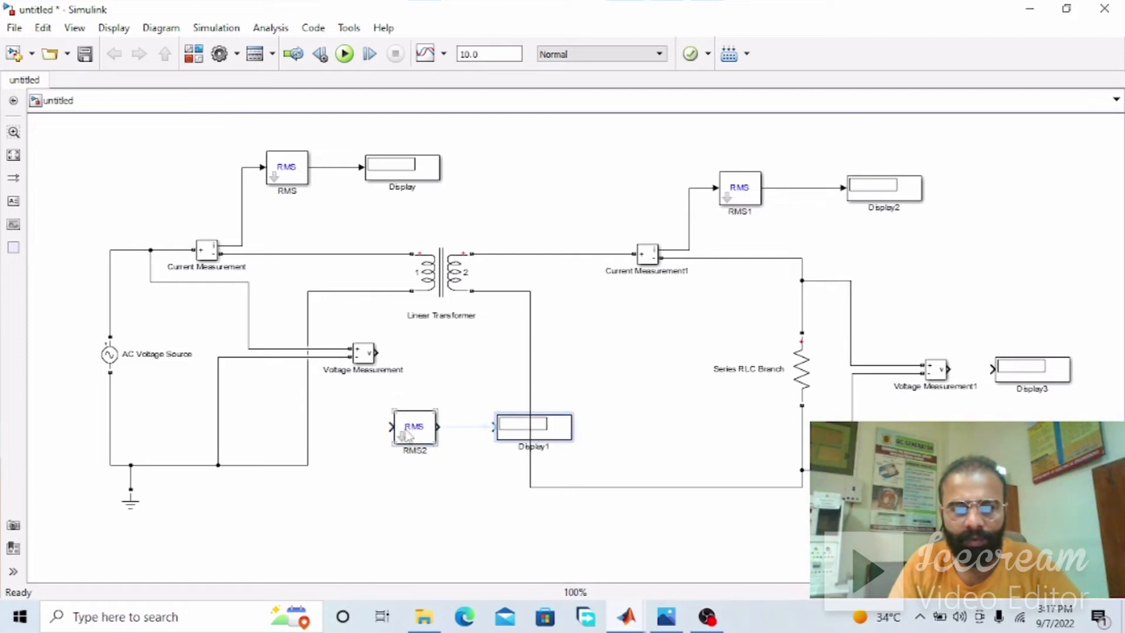
left_click_drag(413, 436, 443, 436)
left_click_drag(376, 352, 518, 435)
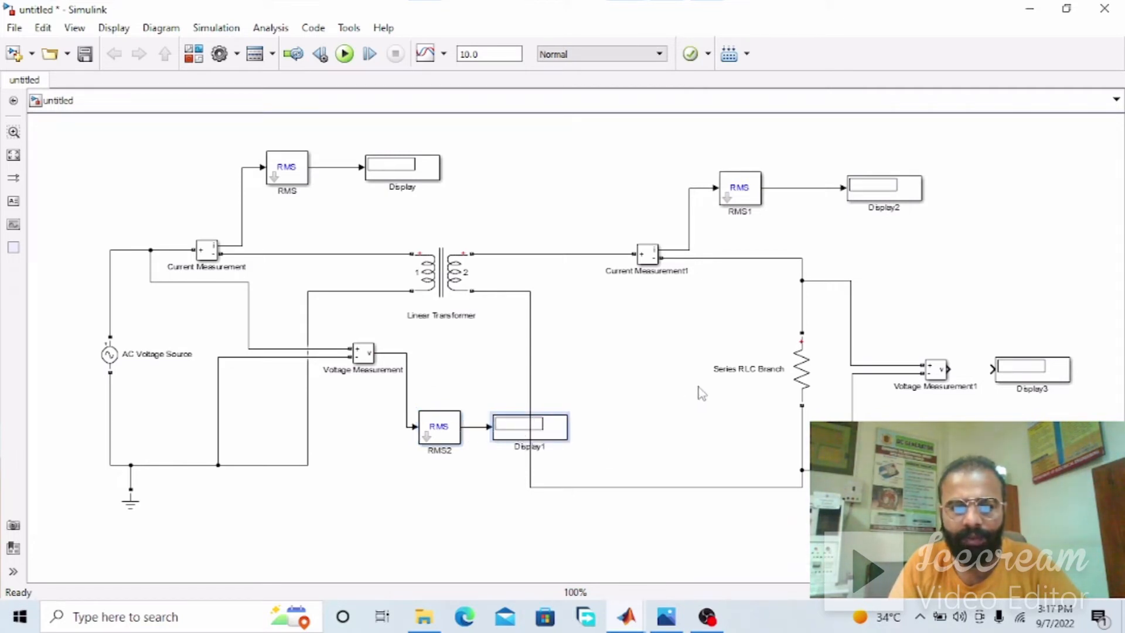
Add another RMS copy for the secondary voltage and shift the secondary return wire clear of the primary voltage Display
key("ctrl+v")
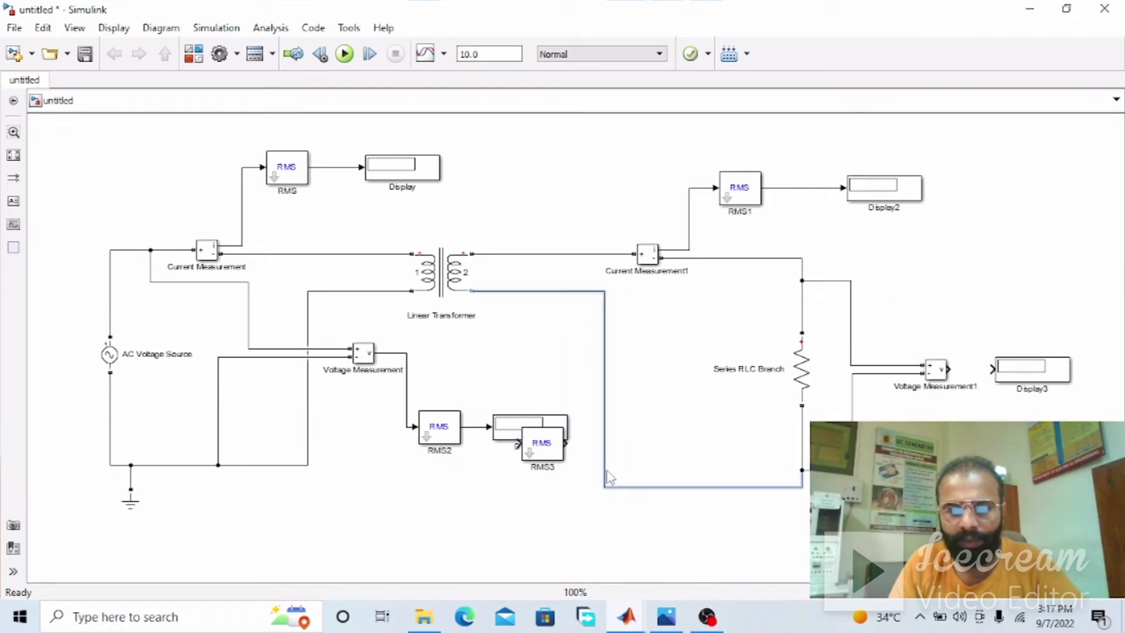
left_click(542, 455)
key("Delete")
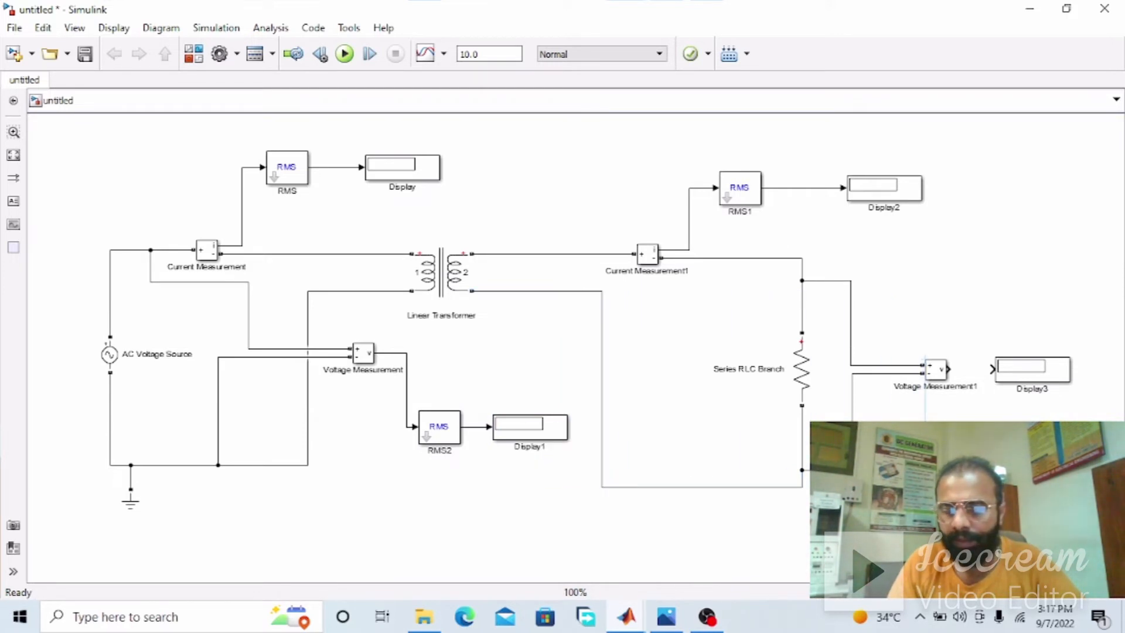
Raise the secondary voltage Display and wire the secondary Voltage Measurement's output through the RMS copy to it
left_click_drag(1057, 408, 1053, 343)
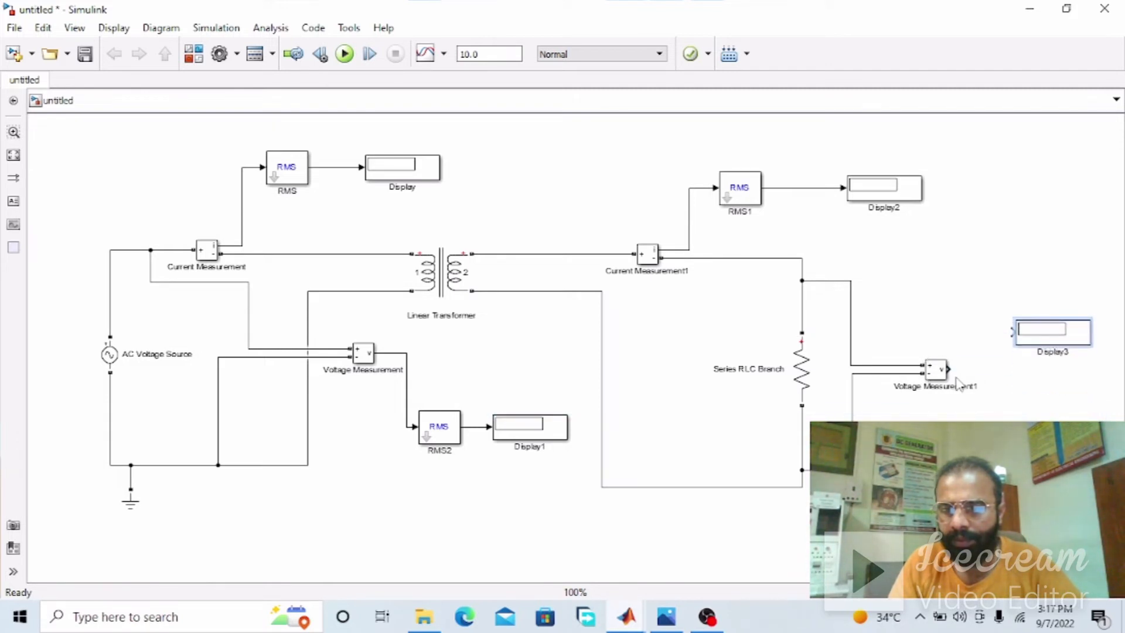
mouse_move(951, 369)
left_mouse_down()
mouse_move(967, 417)
mouse_move(886, 436)
left_mouse_up()
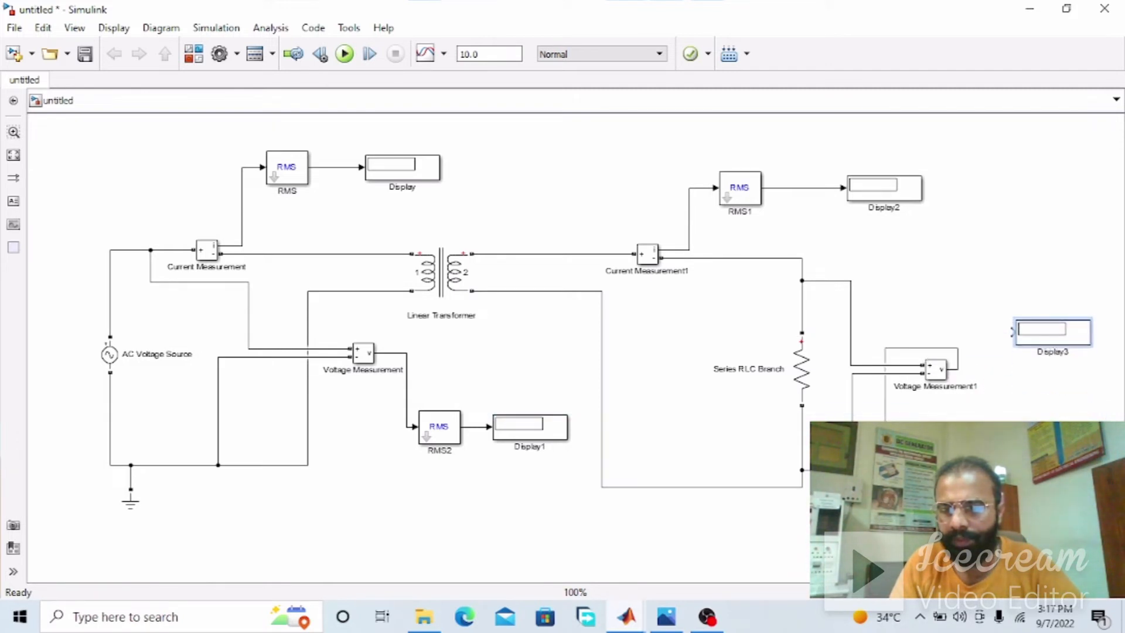
mouse_move(1013, 454)
left_mouse_down()
mouse_move(1022, 364)
mouse_move(1012, 332)
mouse_move(1050, 333)
left_mouse_up()
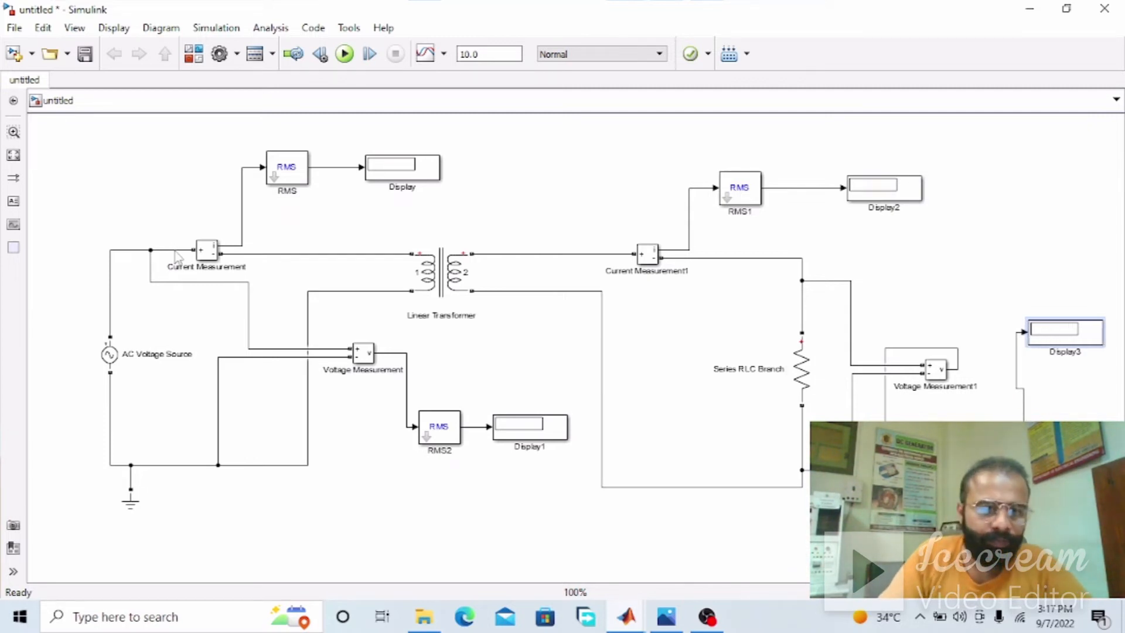
Rename the Display fed by the primary Current Measurement as "Primary Current"
left_click(409, 187)
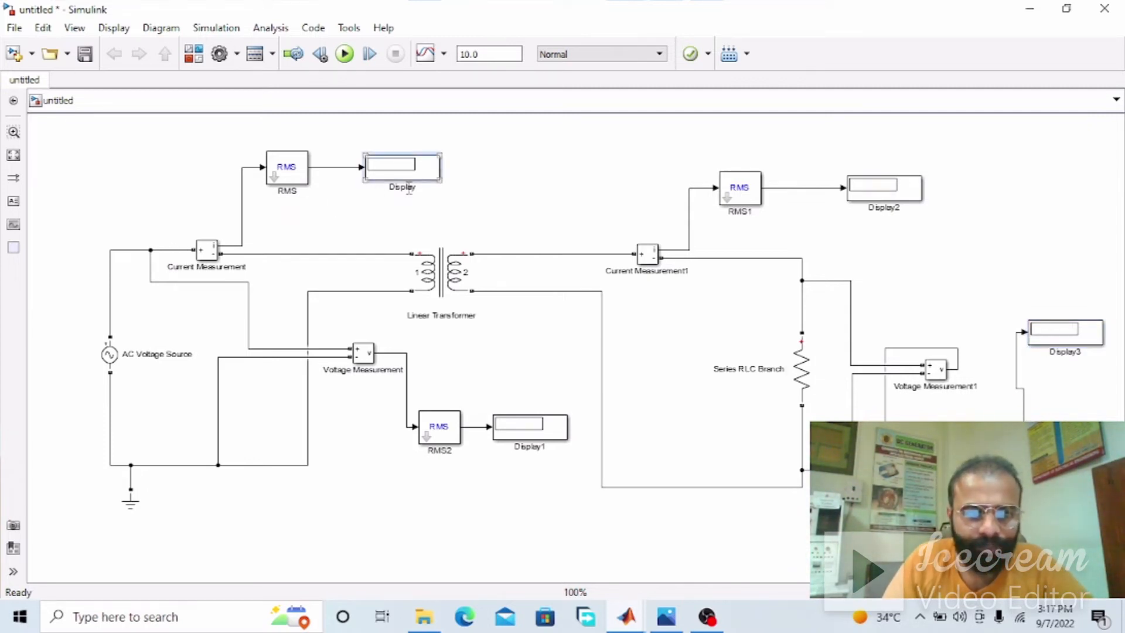
double_click(413, 187)
type("Pr")
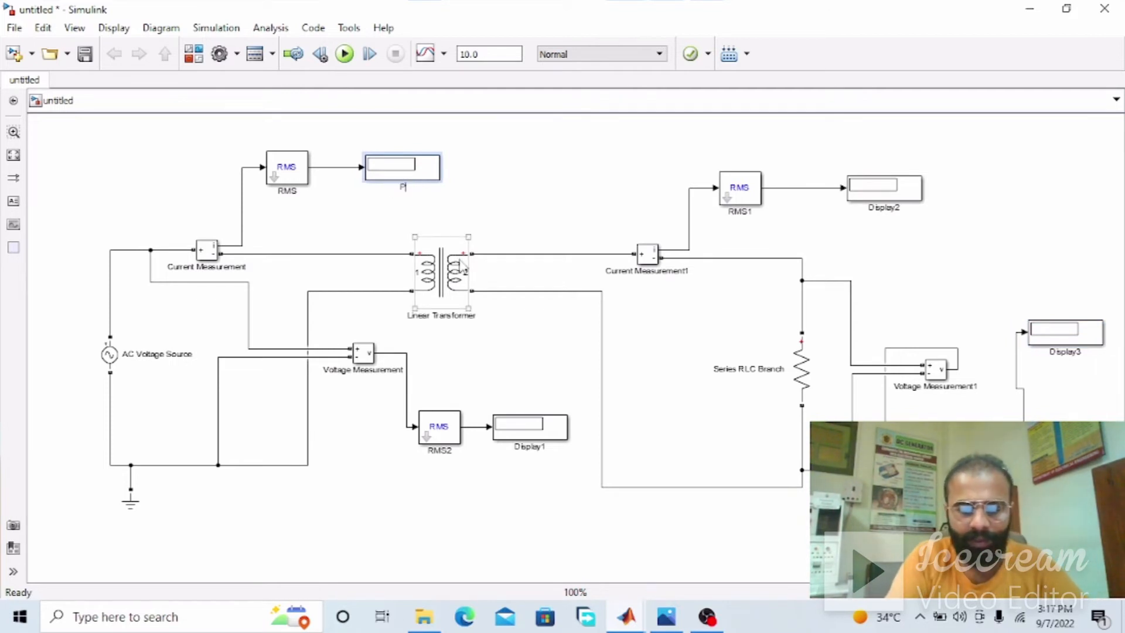
type("imary Current")
key("Return")
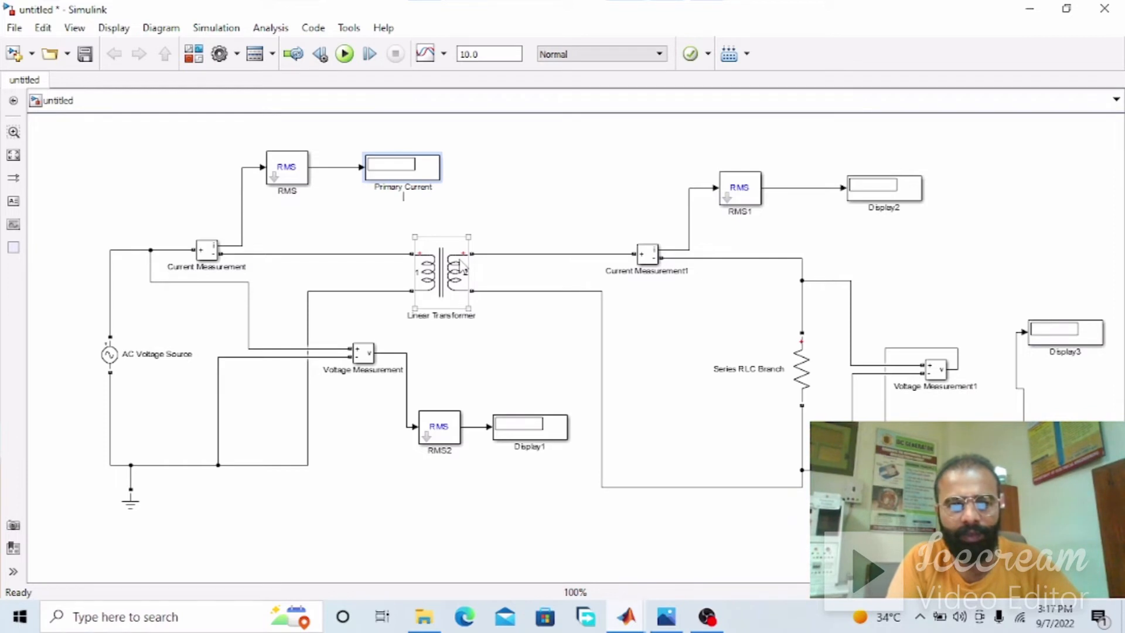
left_click(536, 159)
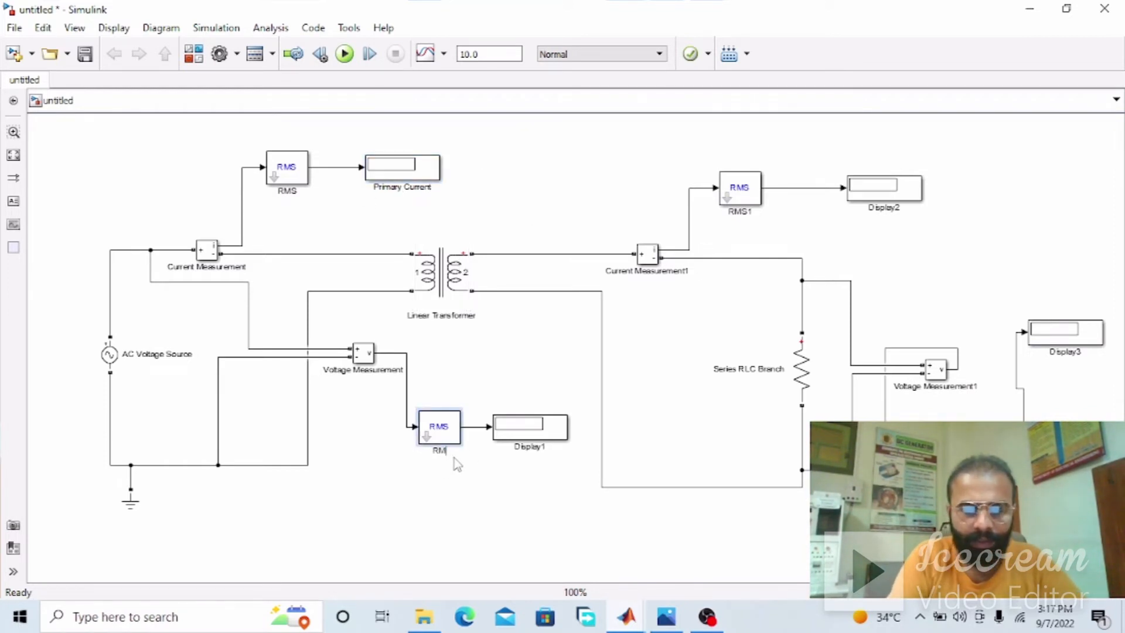
Rename the RMS block fed by the primary Voltage Measurement as "E1"
type("E")
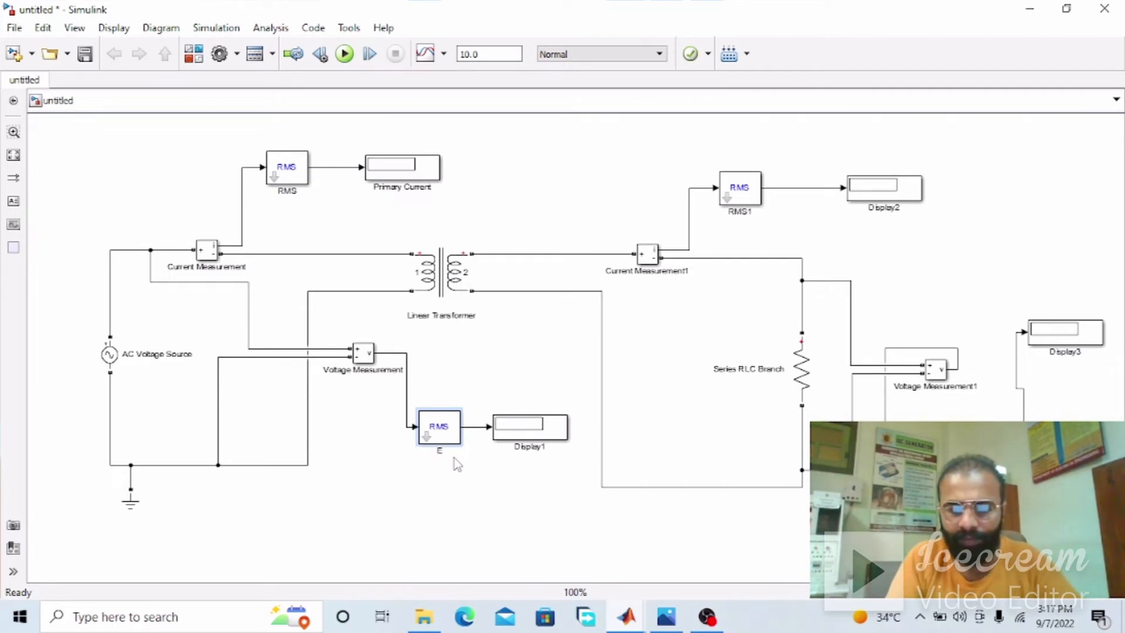
type("1")
left_click(472, 491)
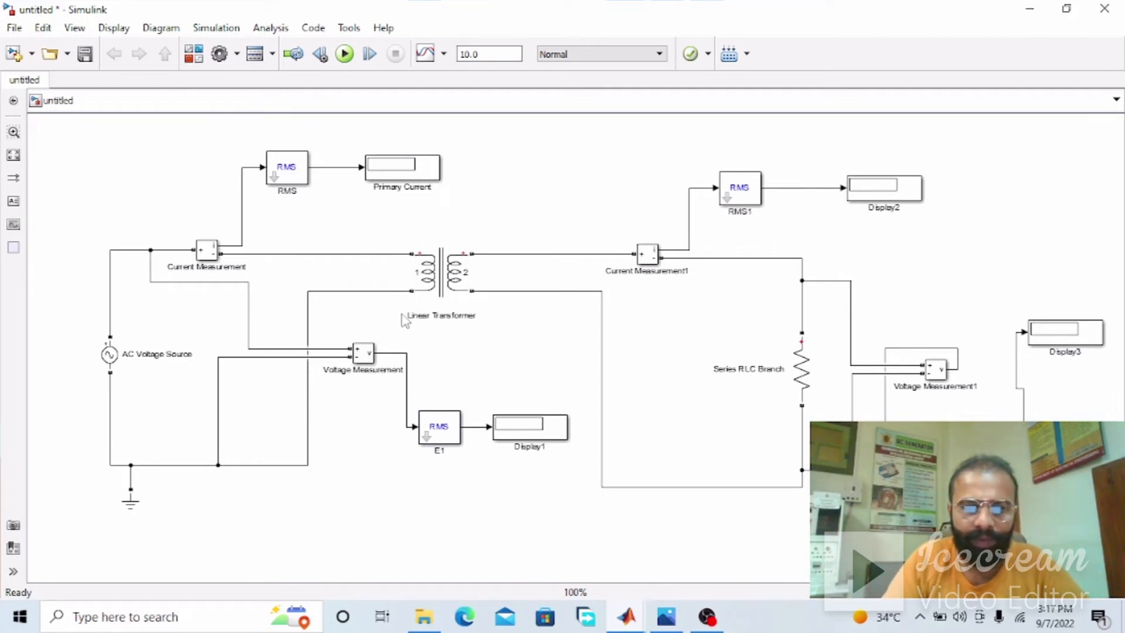
Rename the Display fed by the secondary Current Measurement as "Secondary Current"
left_click(886, 208)
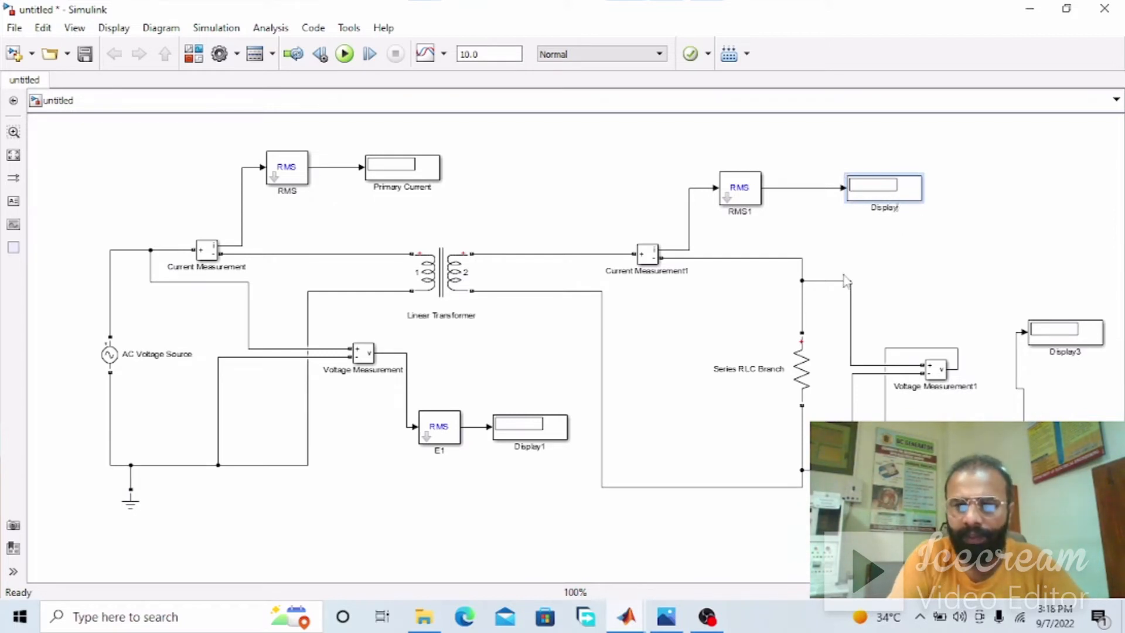
key("BackSpace")
type("Se")
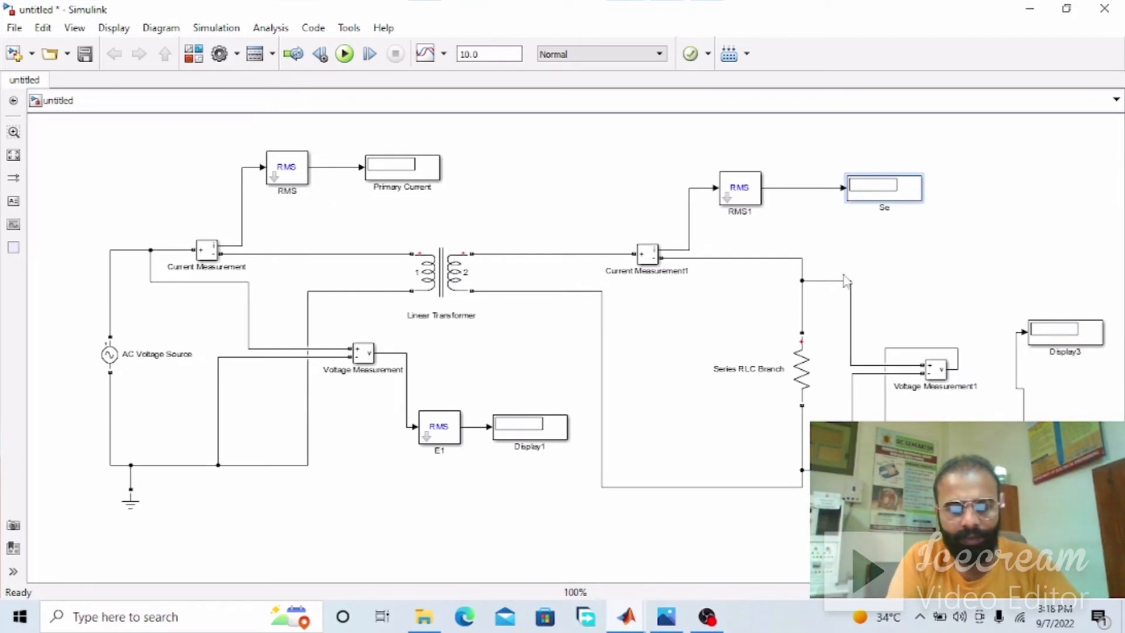
type("condary")
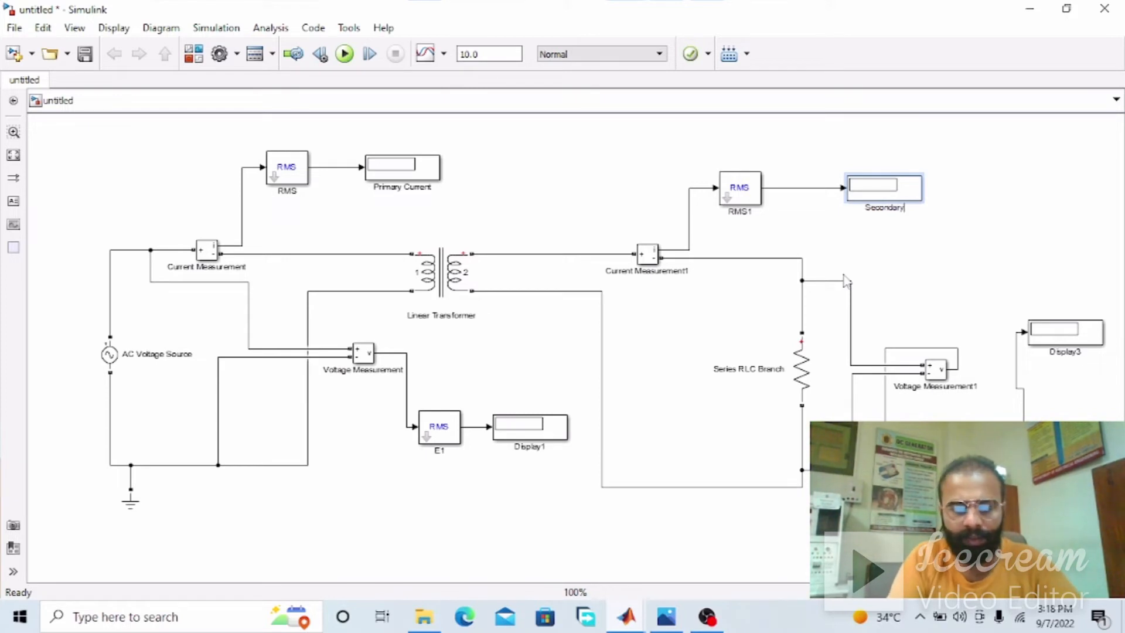
type(" Current")
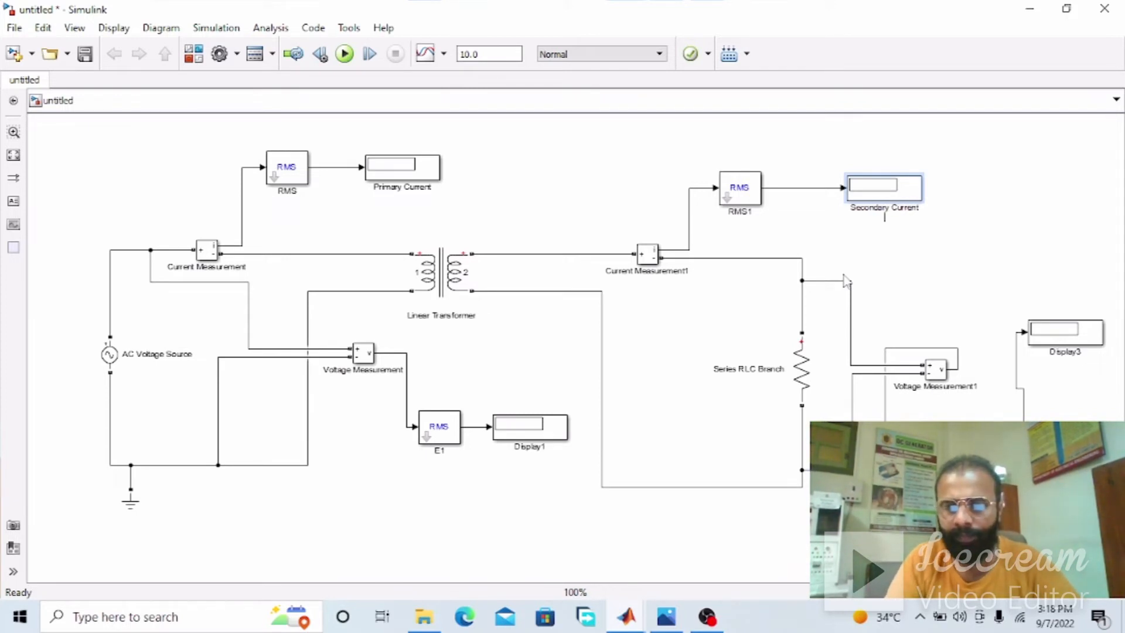
left_click(1091, 230)
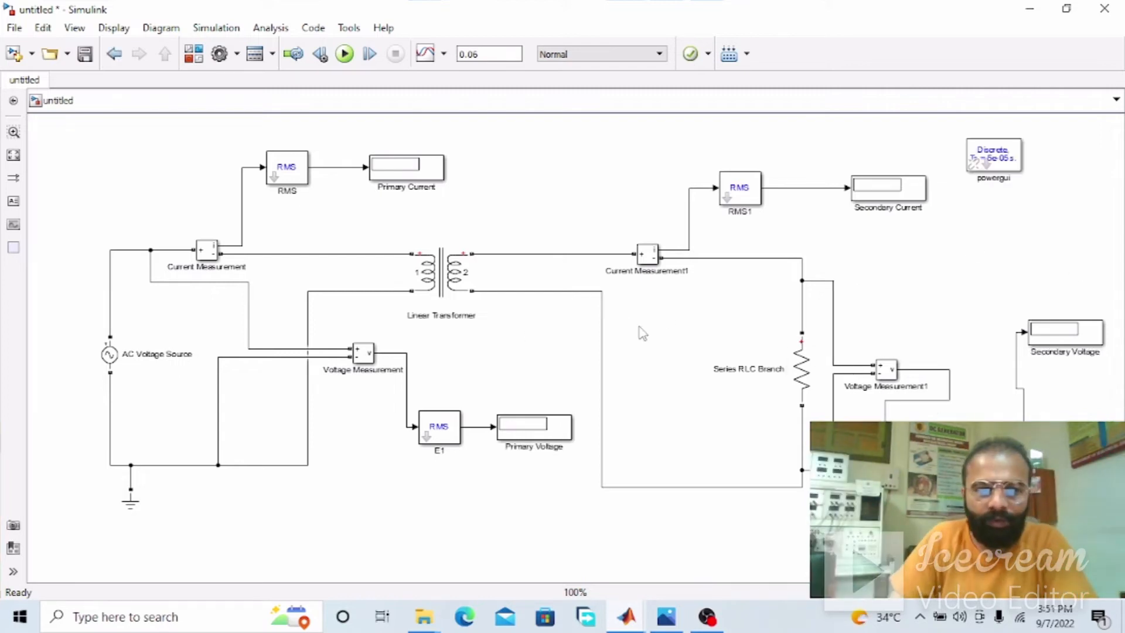
Switch to the Photos window with the hand-drawn circuit diagram and examine the supply, meters, windings and load
left_click(666, 617)
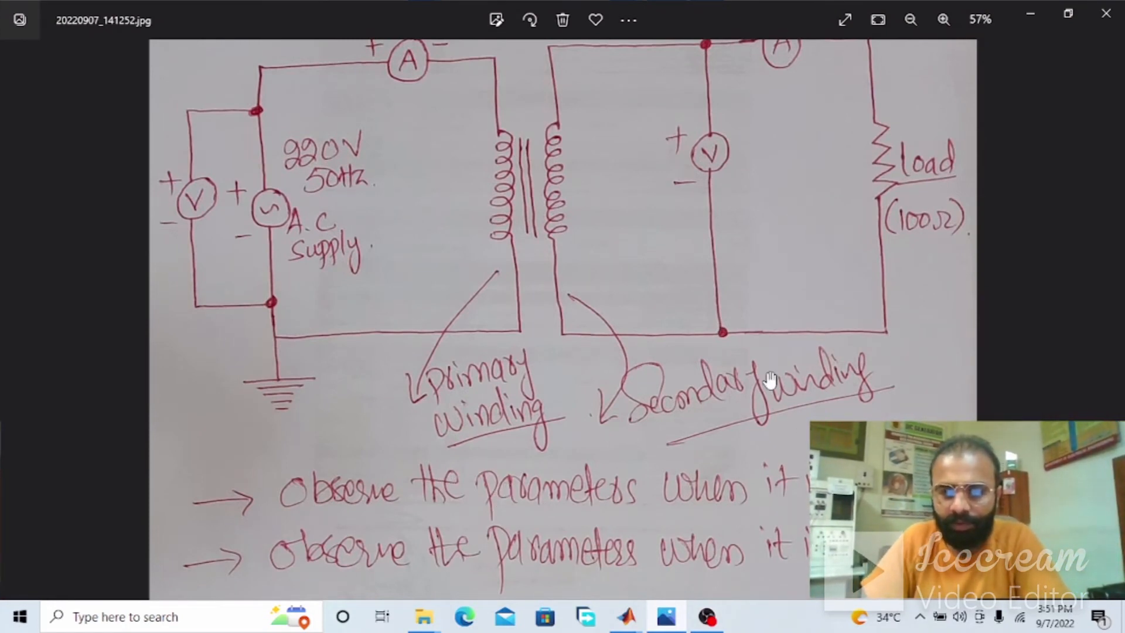
left_click_drag(770, 380, 774, 447)
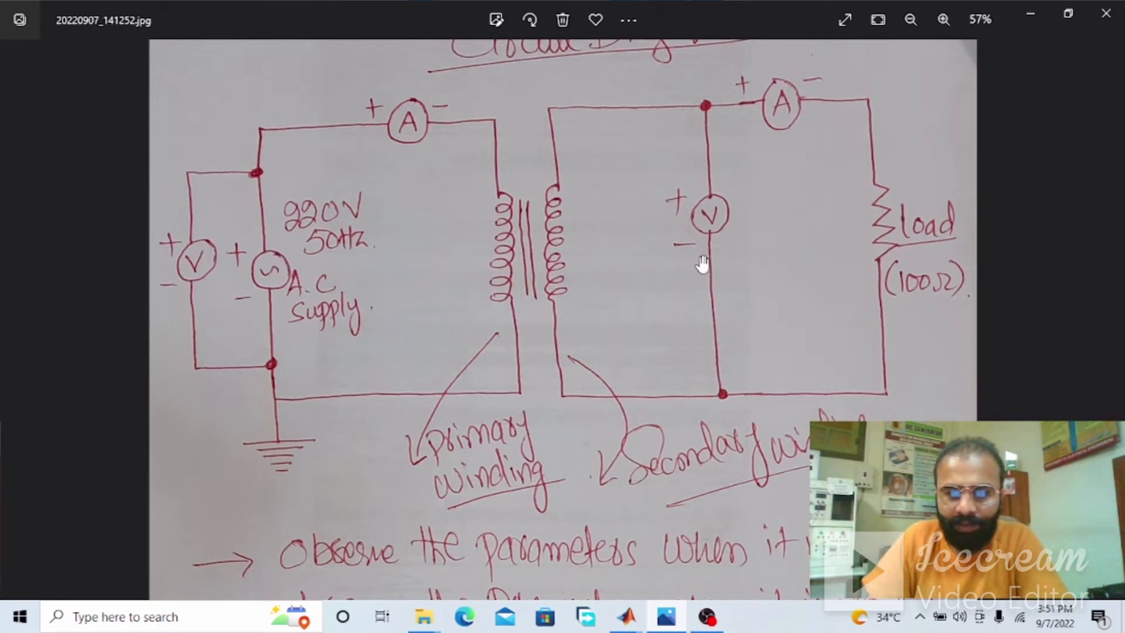
Return to the Simulink model and set the AC Voltage Source's peak amplitude to 220 V
left_click(1030, 13)
left_click(134, 361)
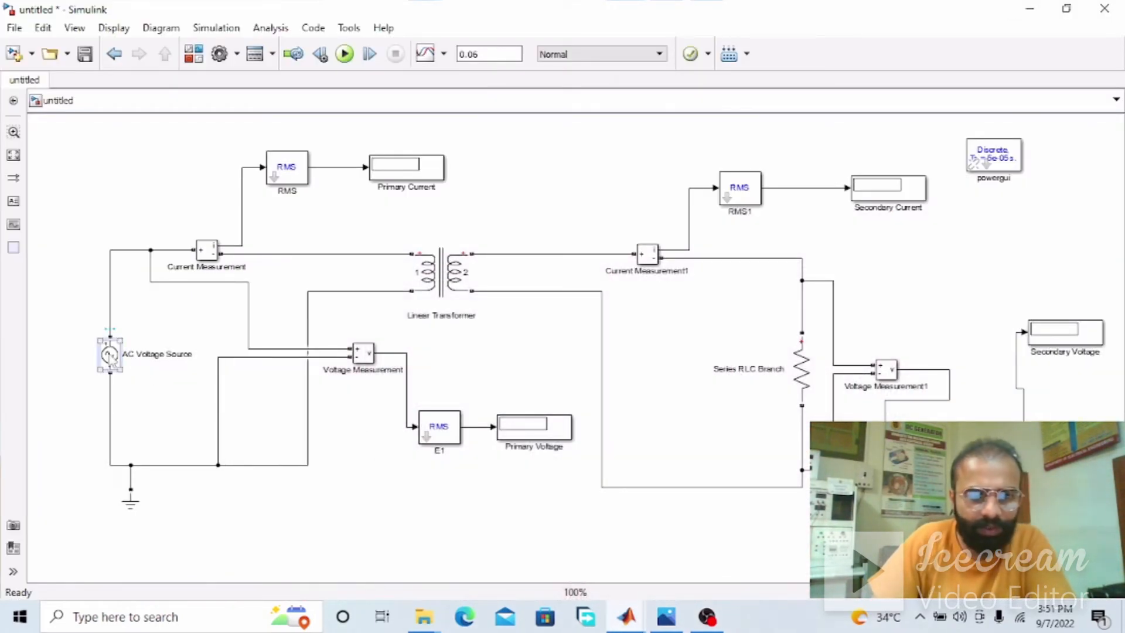
double_click(109, 355)
double_click(220, 293)
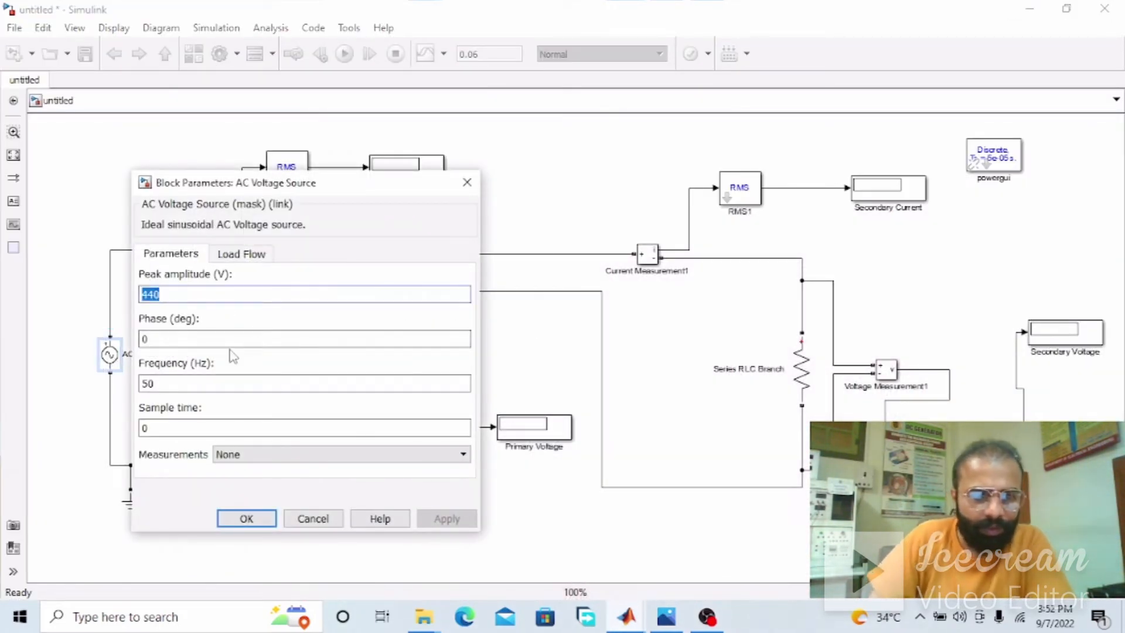
type("2")
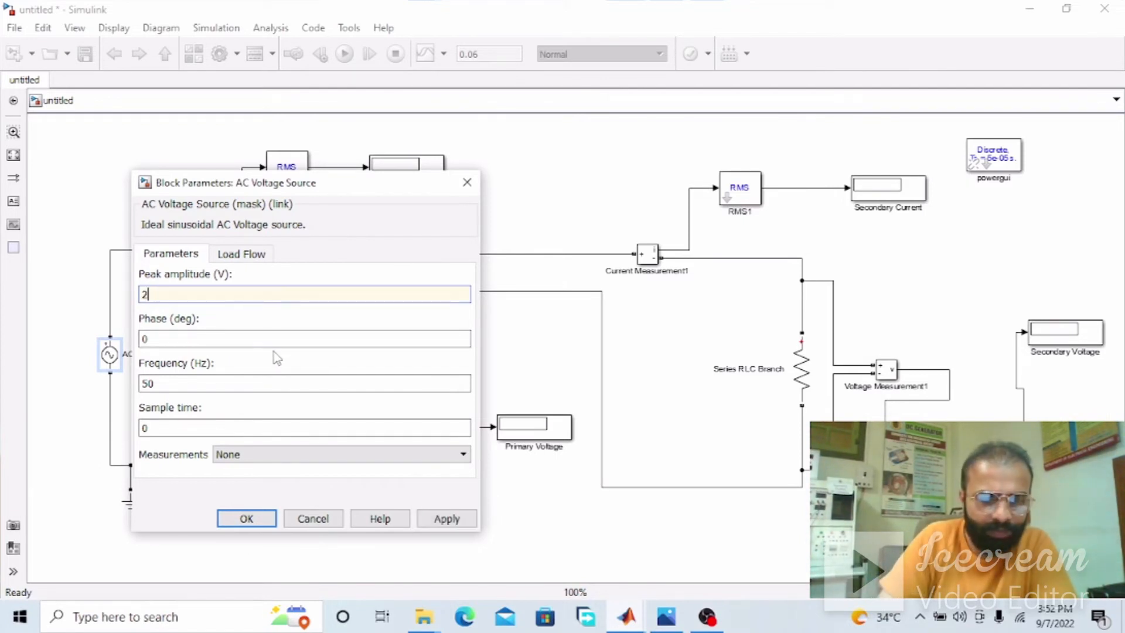
type("20")
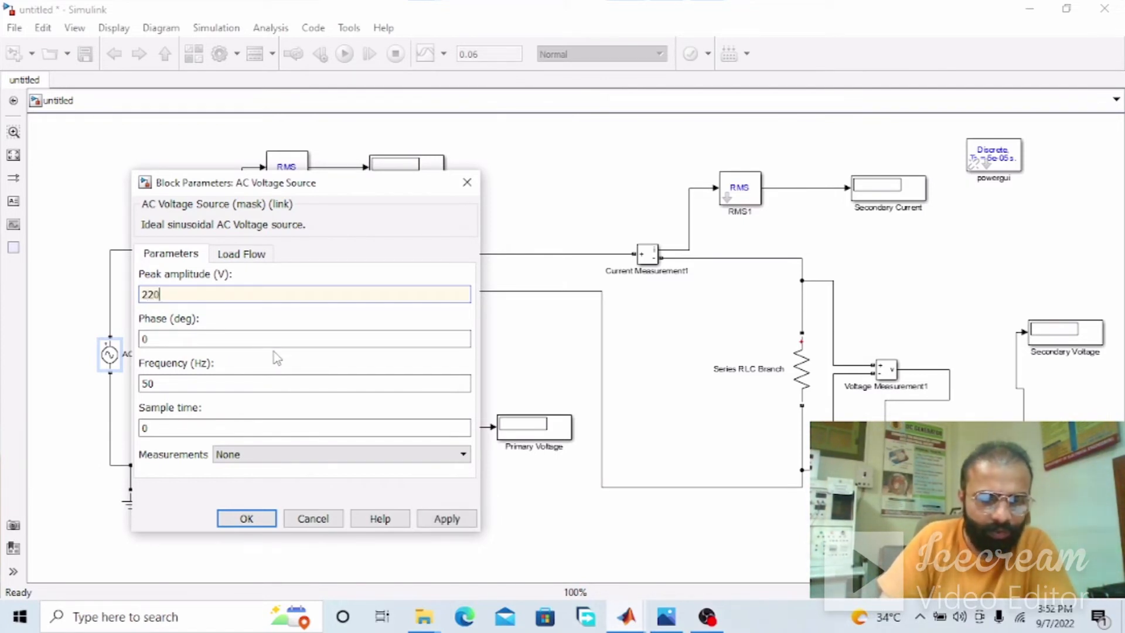
key("Return")
Set the Linear Transformer's winding 1 voltage to 220 Vrms
left_click(464, 287)
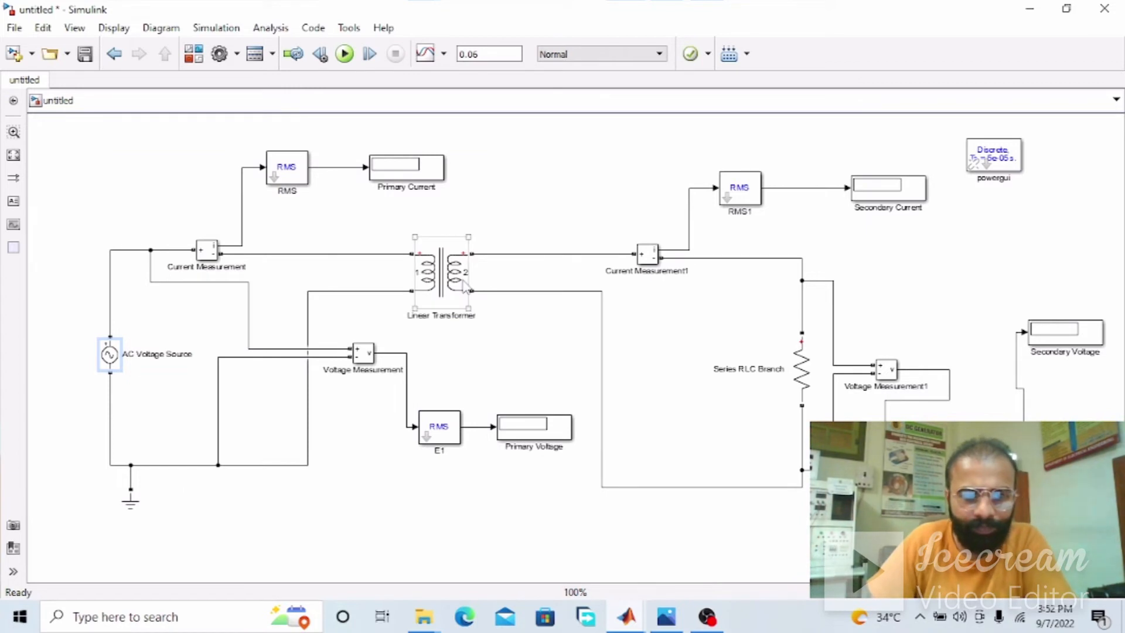
double_click(453, 287)
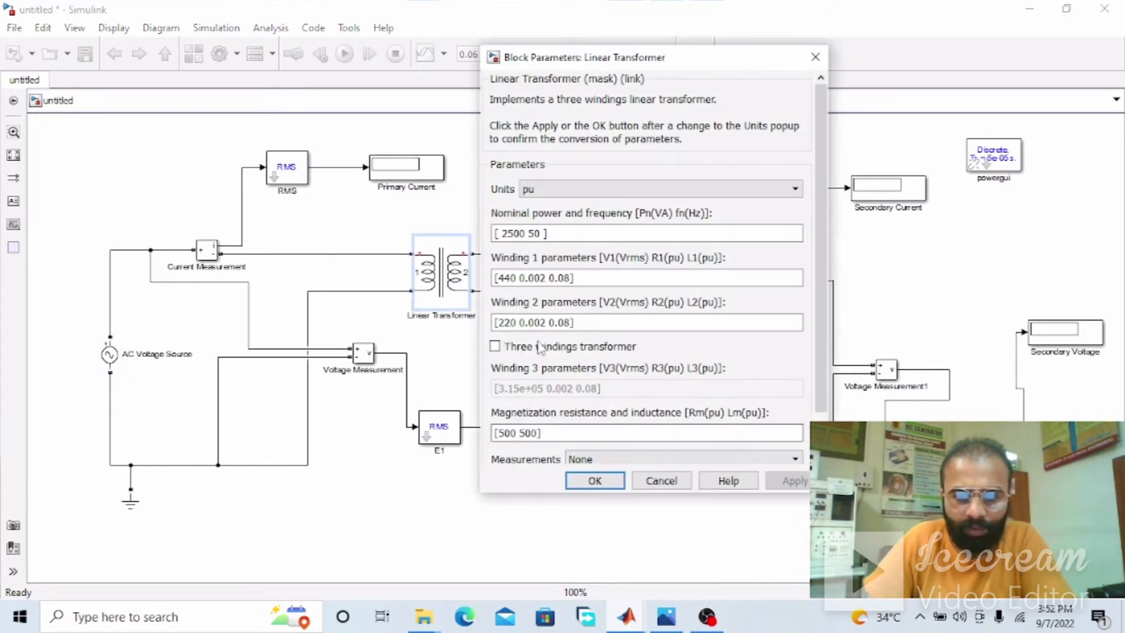
left_click(527, 230)
left_click(525, 233)
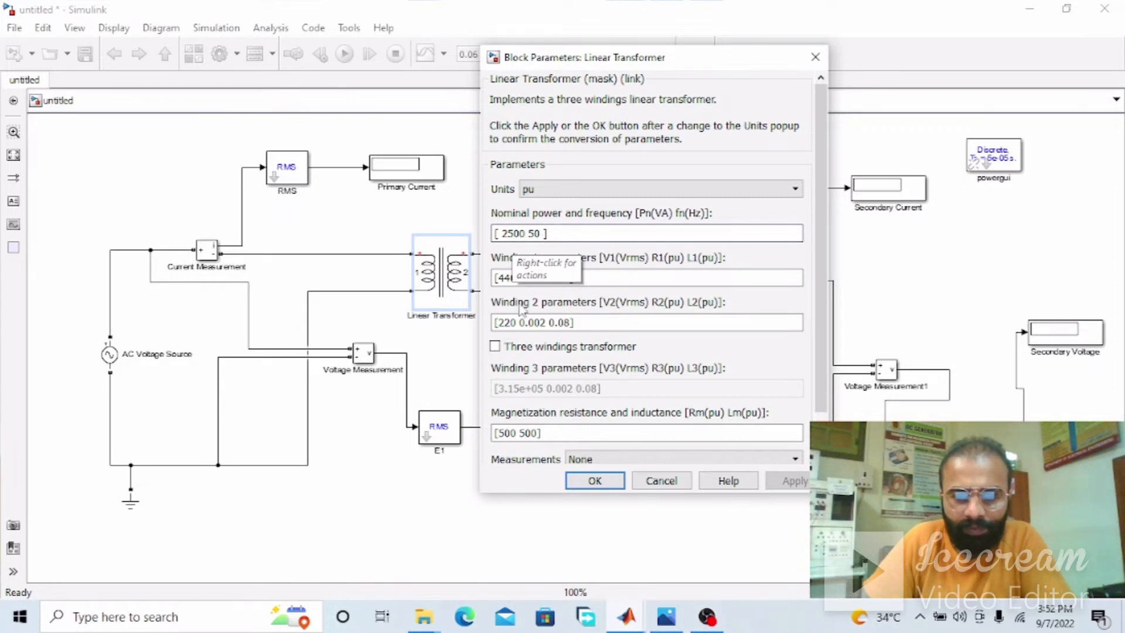
left_click_drag(495, 278, 515, 279)
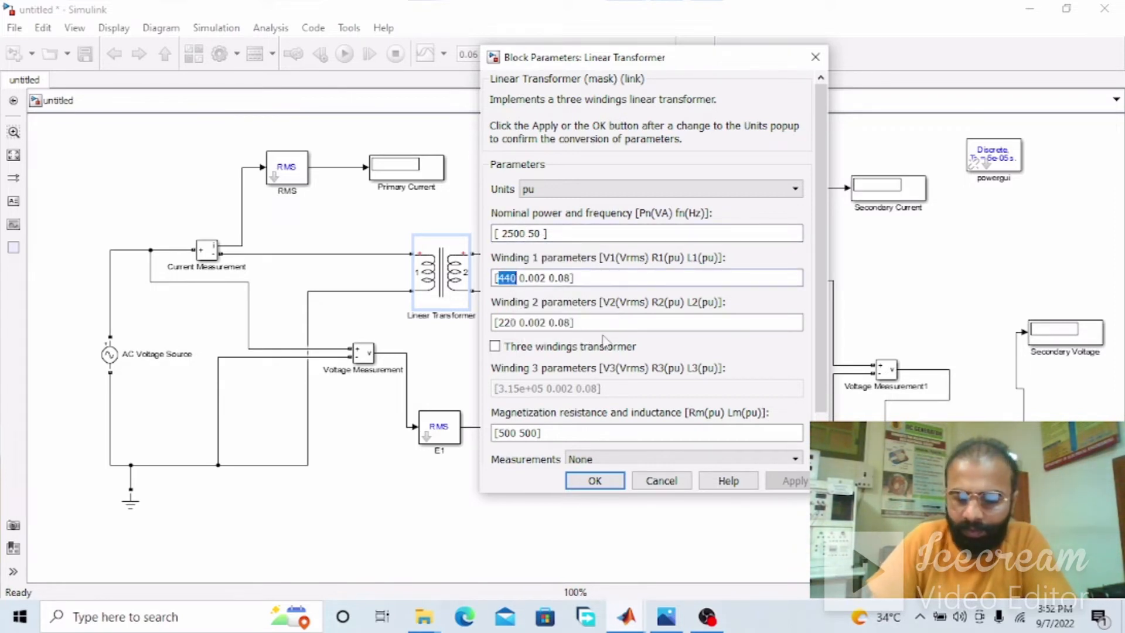
type("[220")
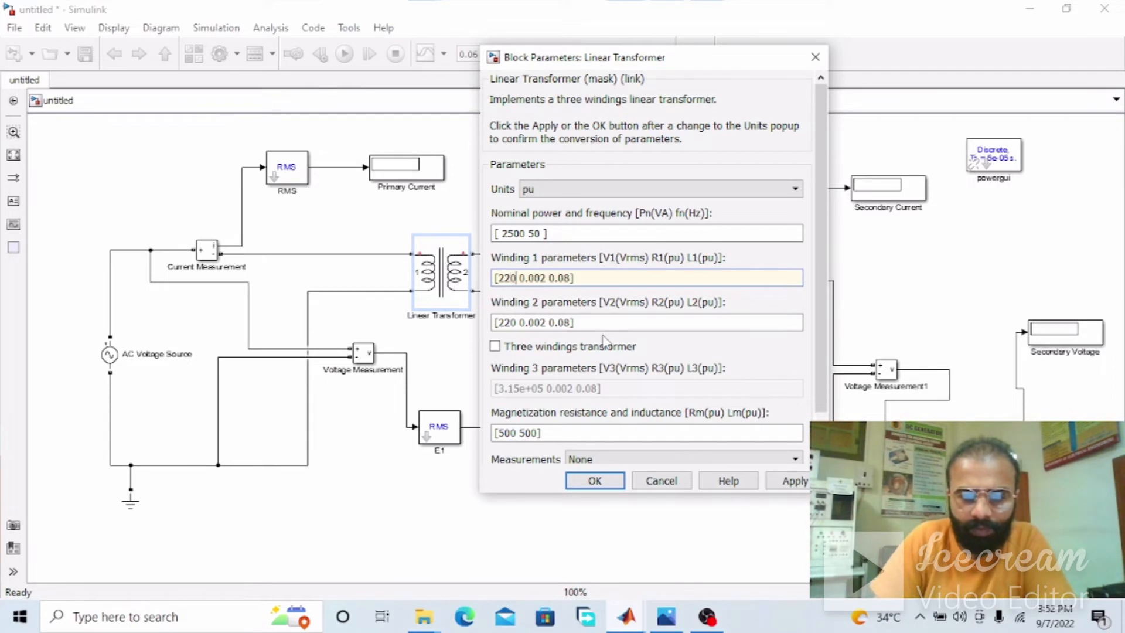
Set the Linear Transformer's winding 2 voltage to 440 Vrms and apply the block parameters
left_click(517, 327)
left_click(516, 326)
key("BackSpace")
key("BackSpace")
key("BackSpace")
type("440")
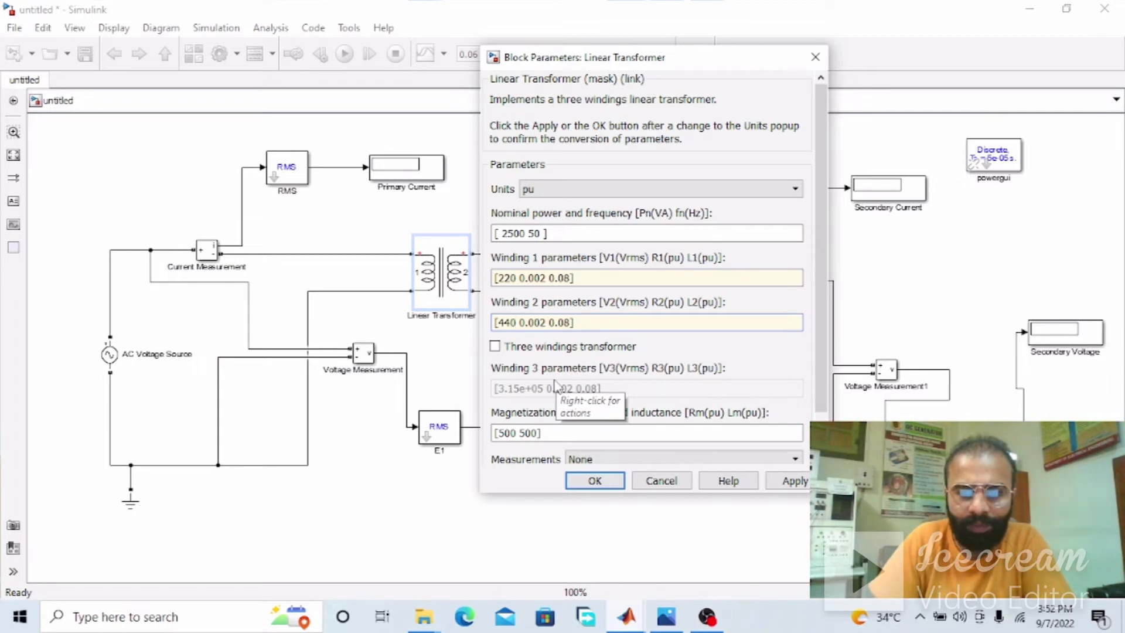
key("Return")
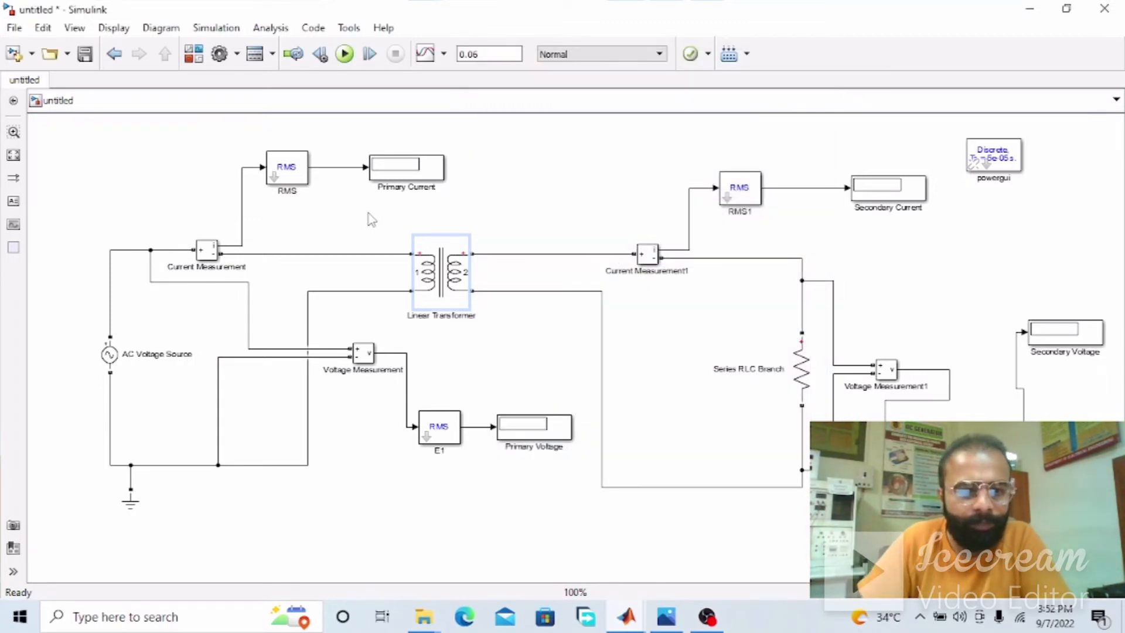
Check the fundamental frequency and initial value settings of the RMS, E1, RMS1 and E2 blocks
double_click(304, 170)
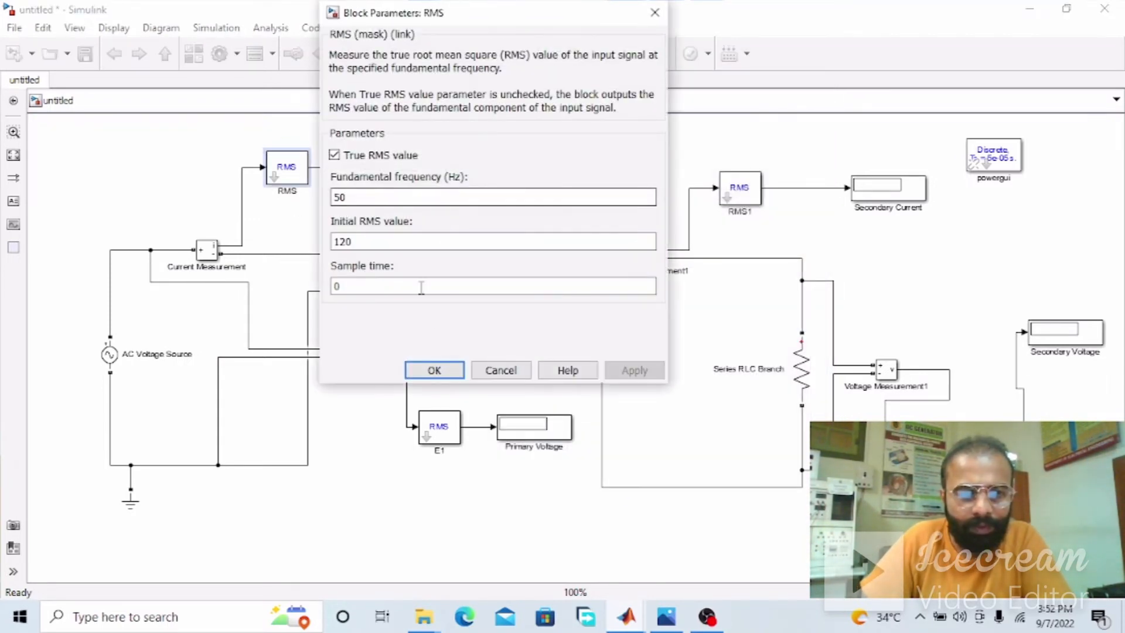
left_click(434, 371)
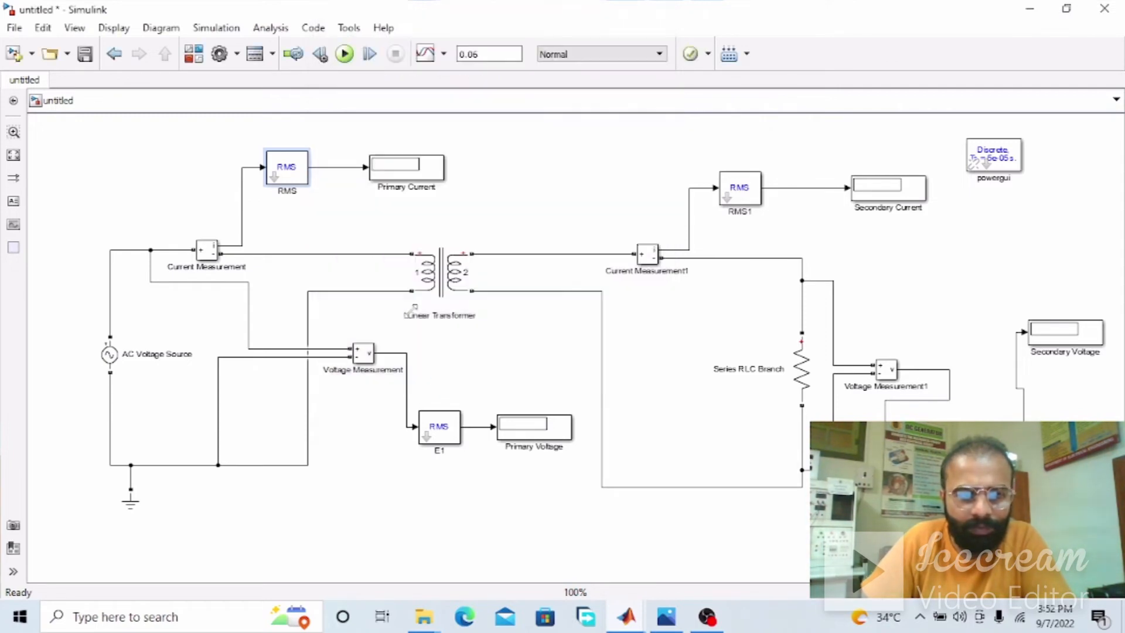
double_click(436, 425)
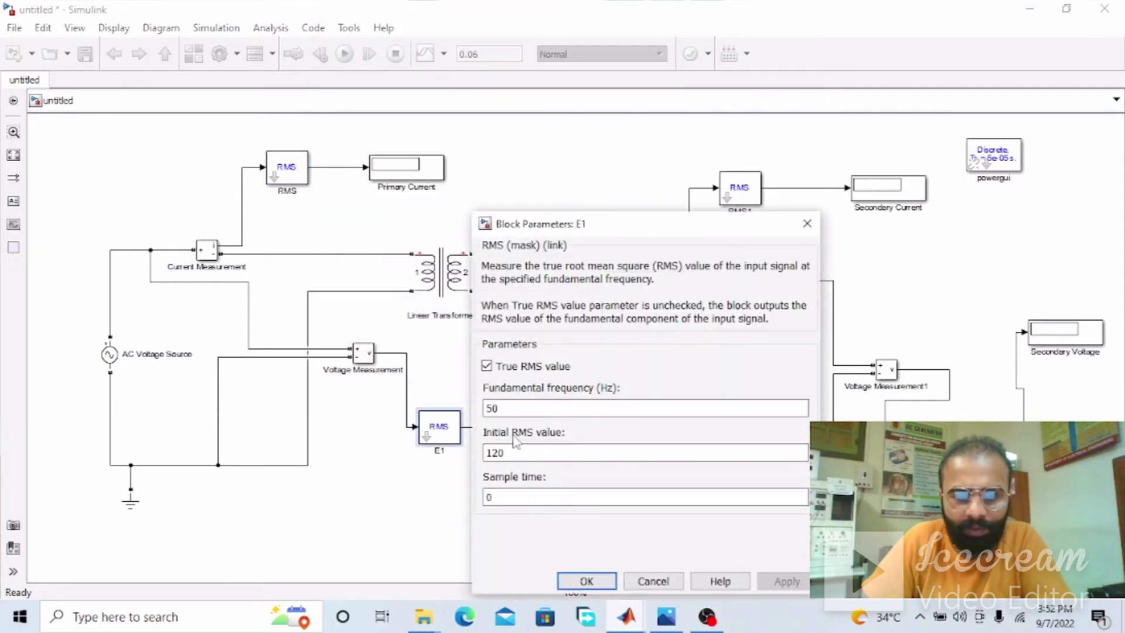
left_click(587, 581)
double_click(750, 193)
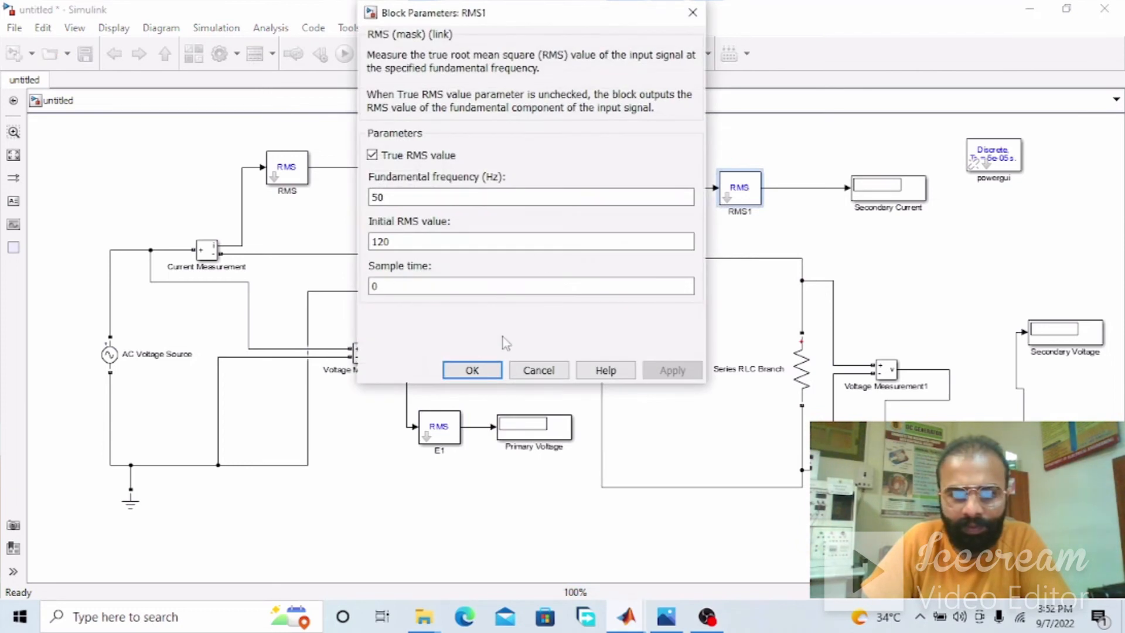
left_click(468, 369)
double_click(740, 188)
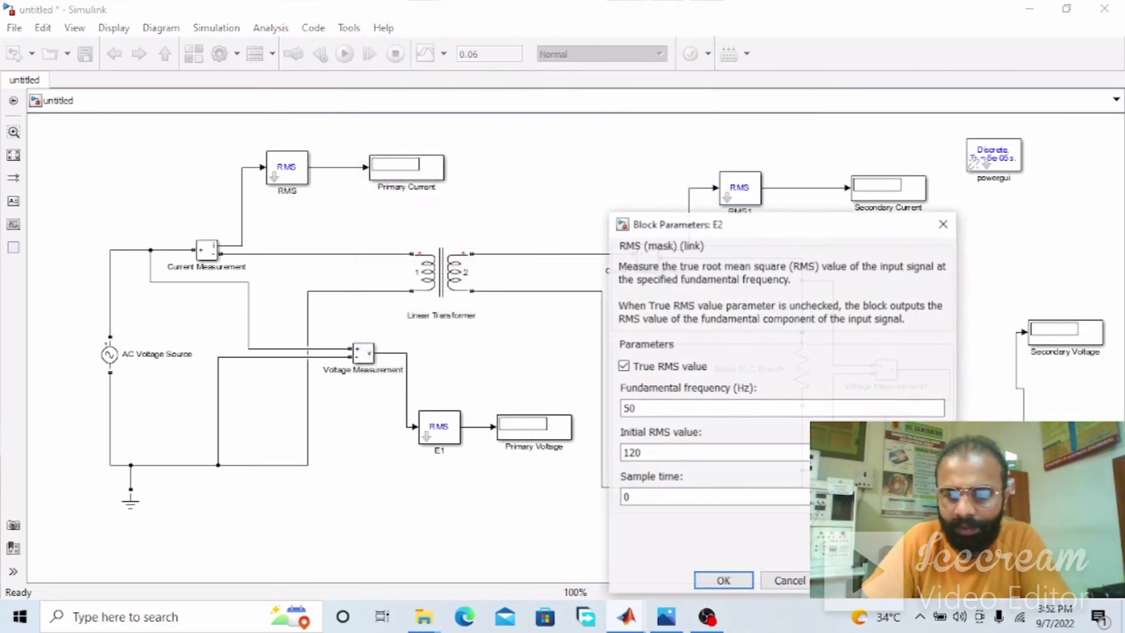
left_click(722, 582)
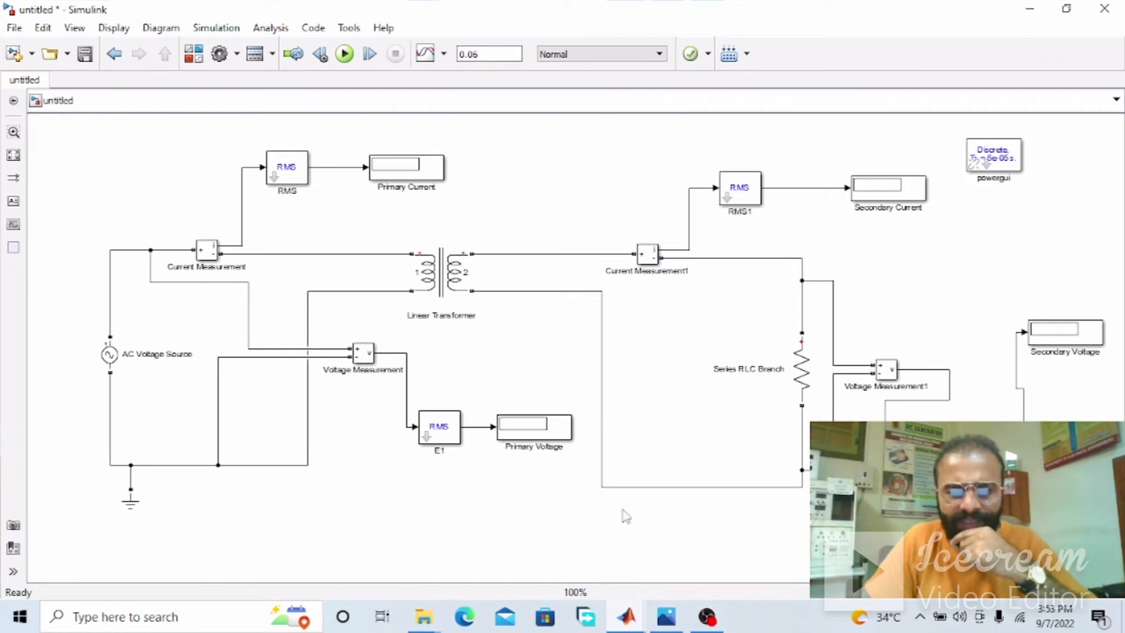
Switch to the Photos window to read the observation tasks below the circuit diagram, and return to the Simulink model
left_click(666, 617)
left_click_drag(645, 569, 624, 448)
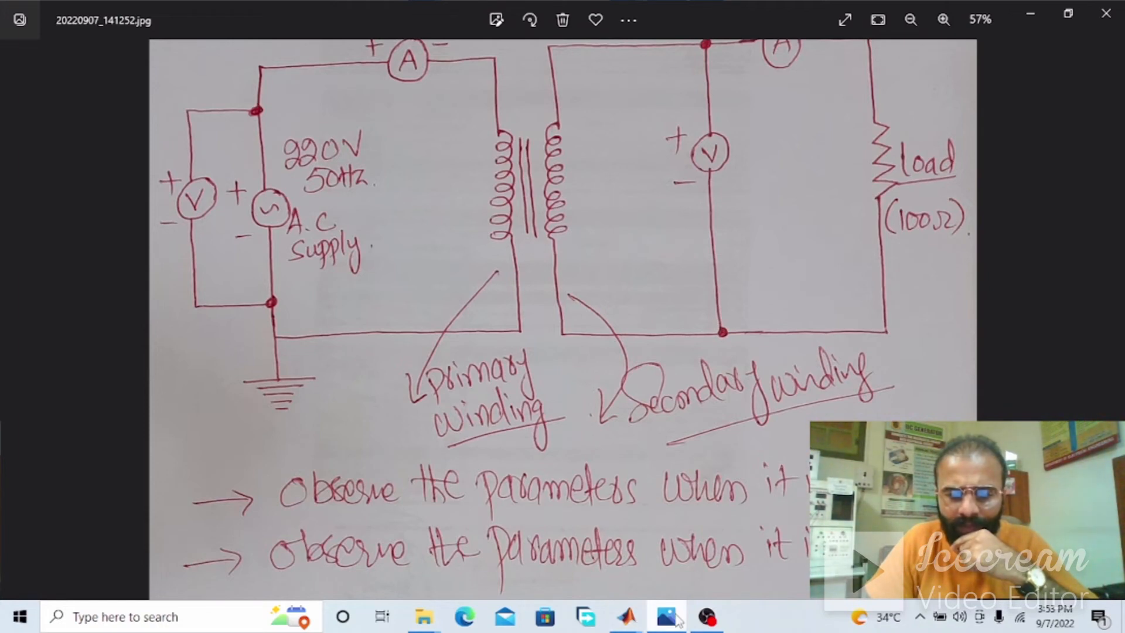
left_click(678, 620)
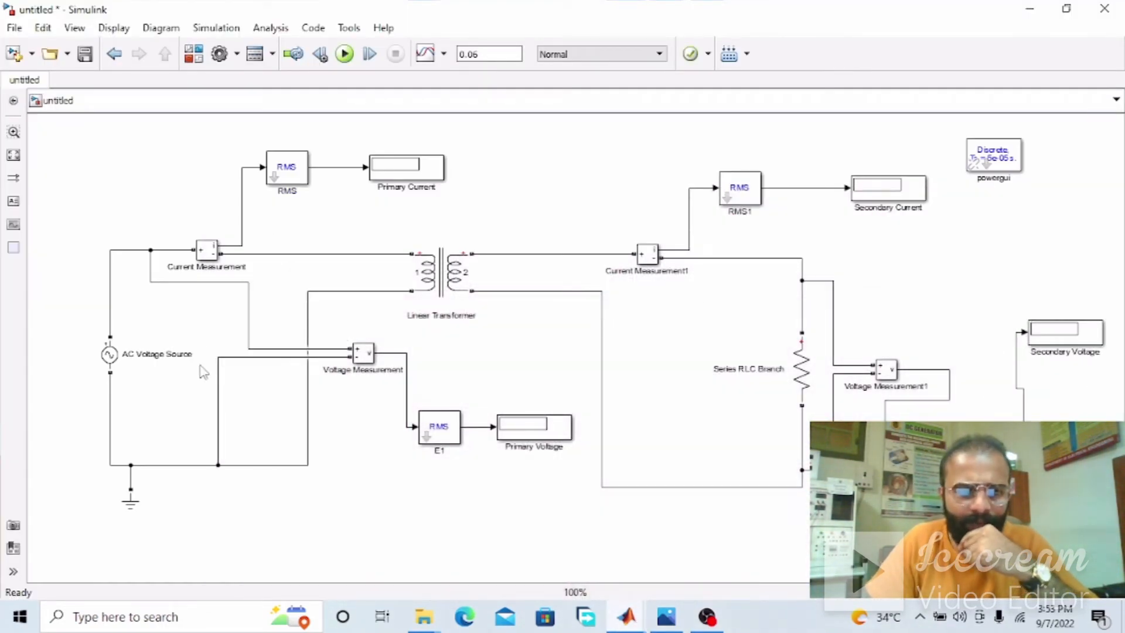
Check the AC Voltage Source and Linear Transformer parameters and run the simulation
double_click(109, 354)
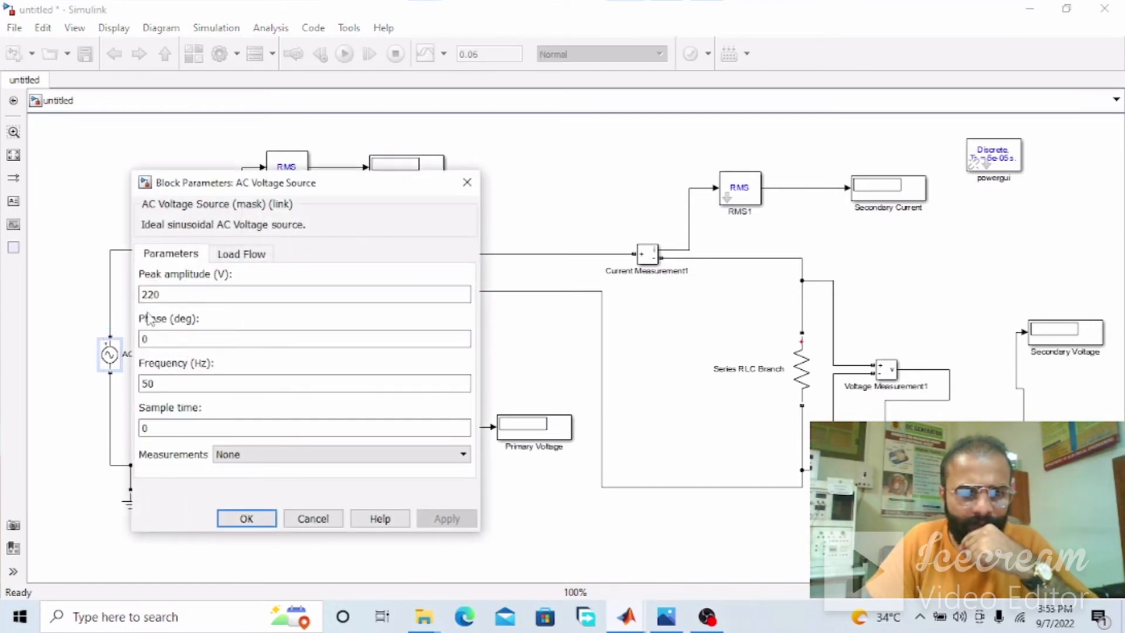
left_click(246, 519)
double_click(441, 272)
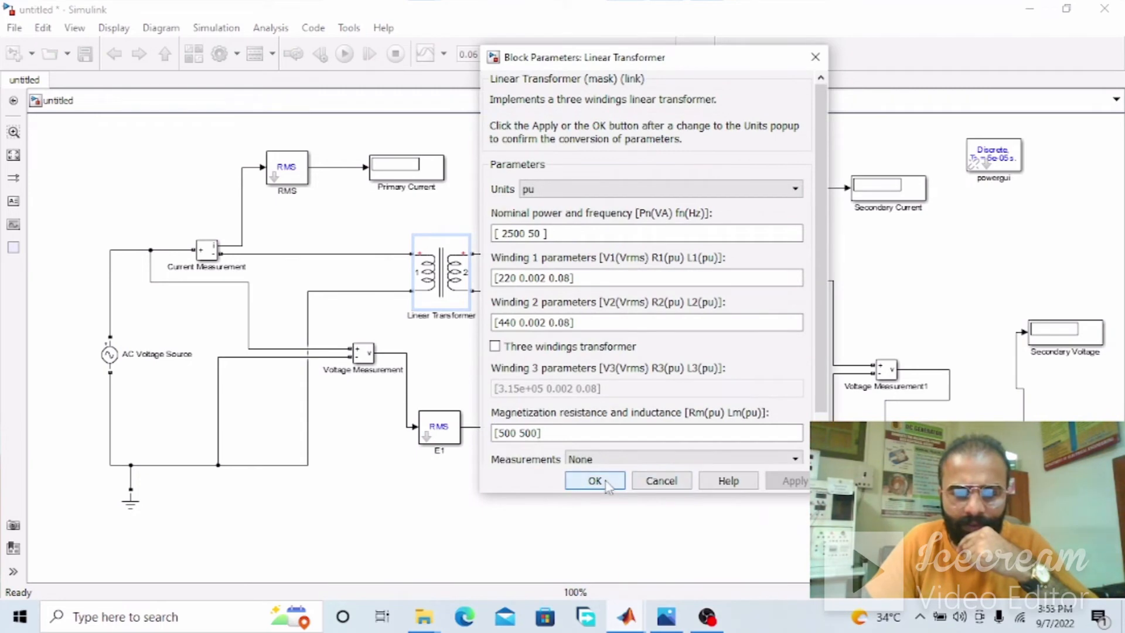
left_click(605, 483)
left_click(345, 54)
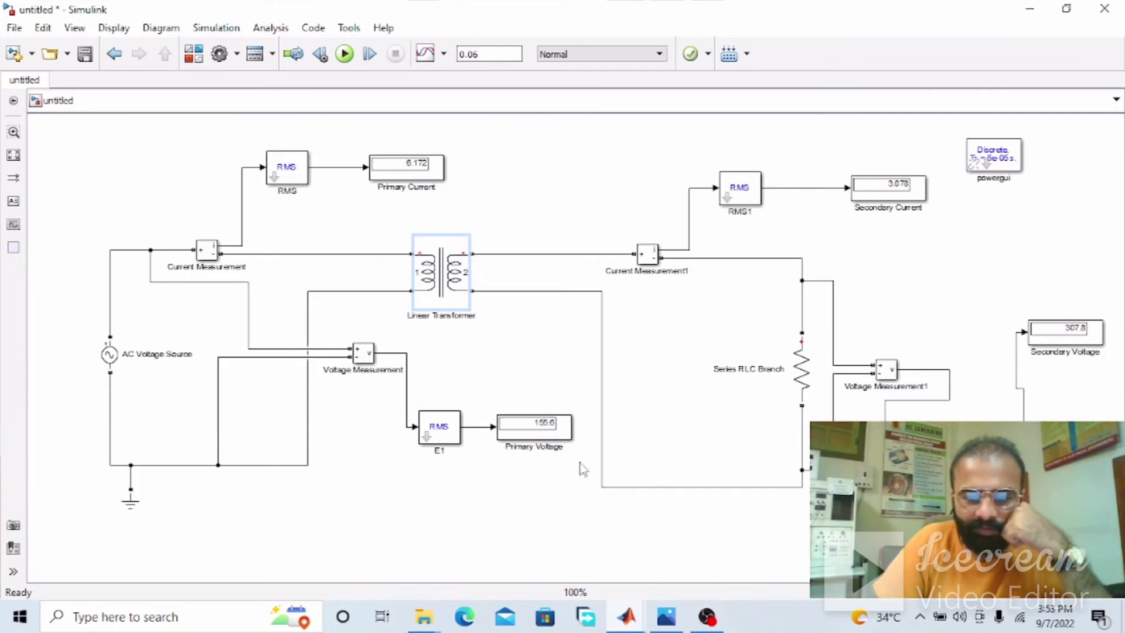
Examine the source's peak amplitude and the primary and secondary display readings, comparing the model with the hand-drawn diagram in Photos
left_click(667, 616)
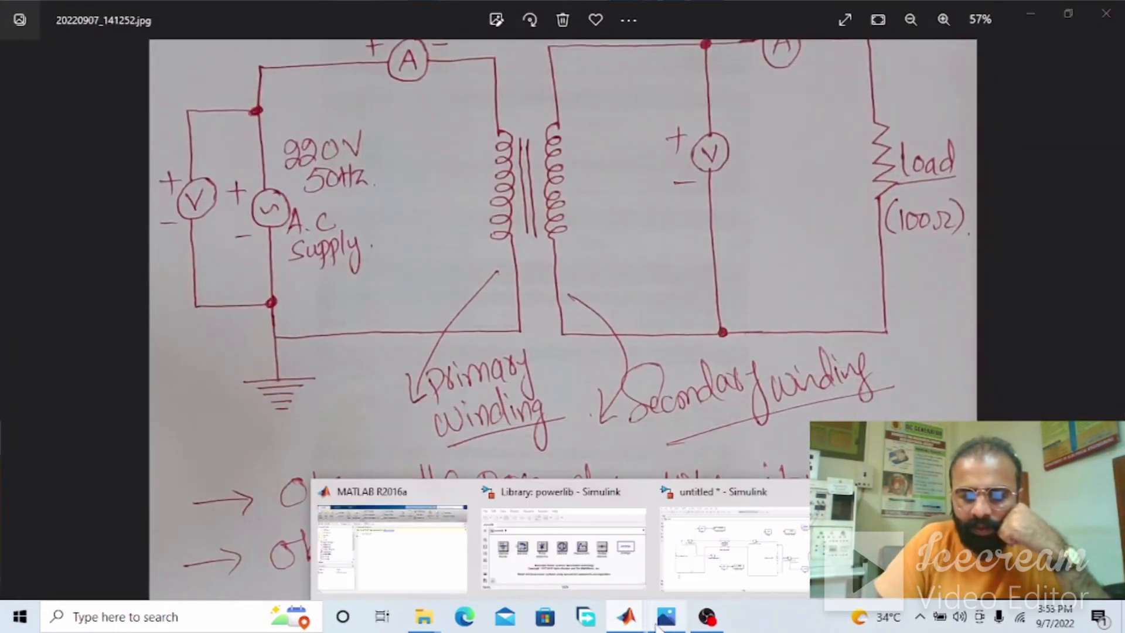
left_click(663, 622)
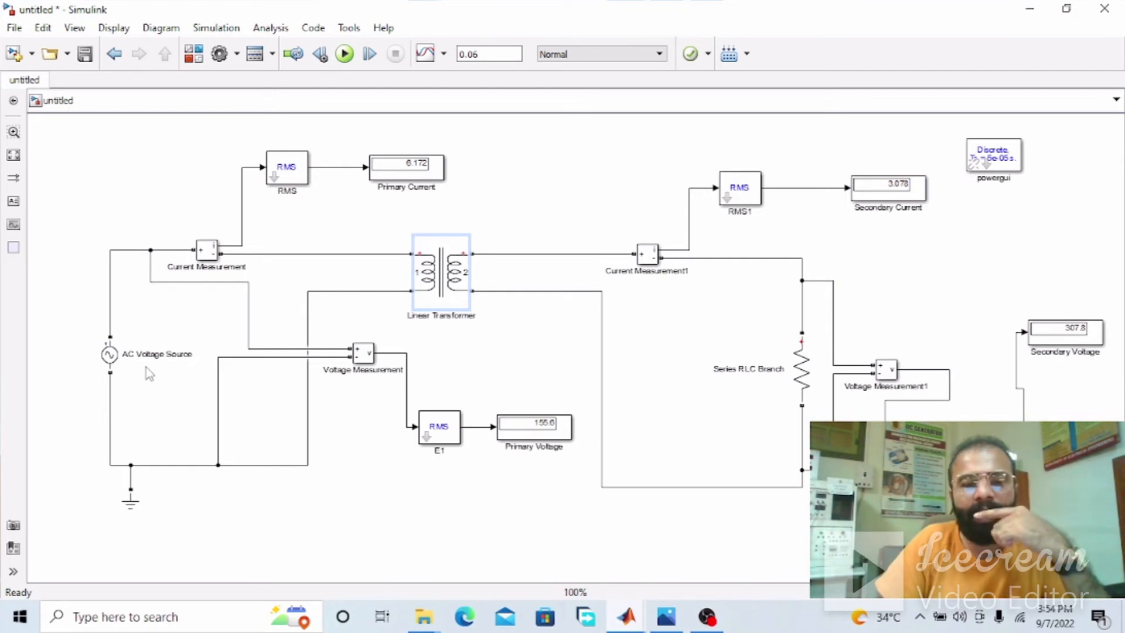
left_click(116, 360)
double_click(117, 361)
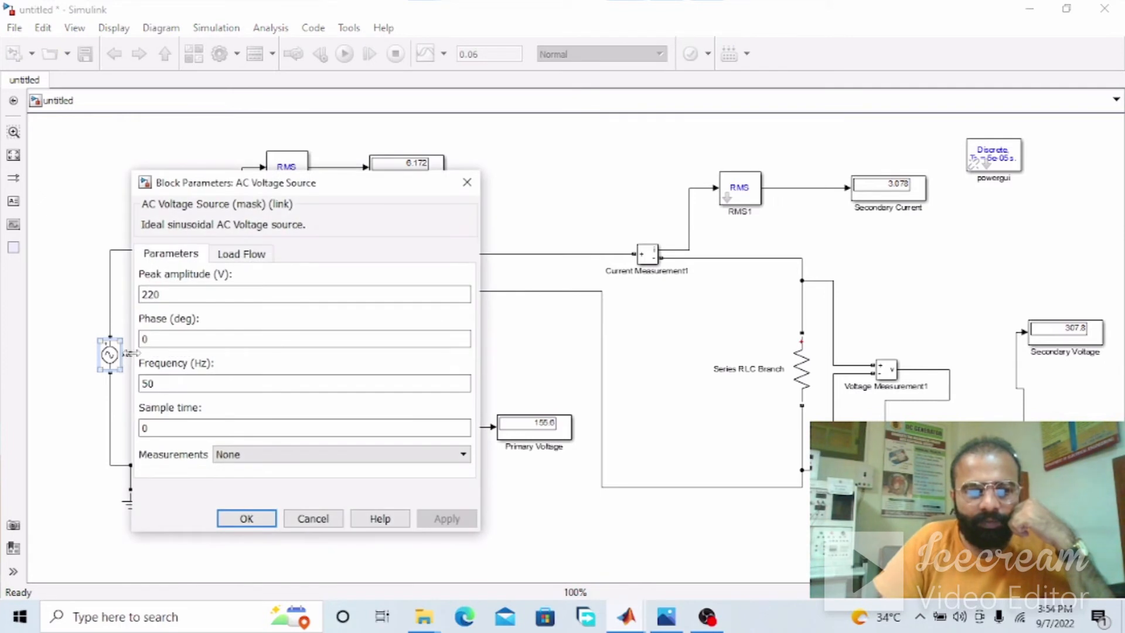
left_click(247, 518)
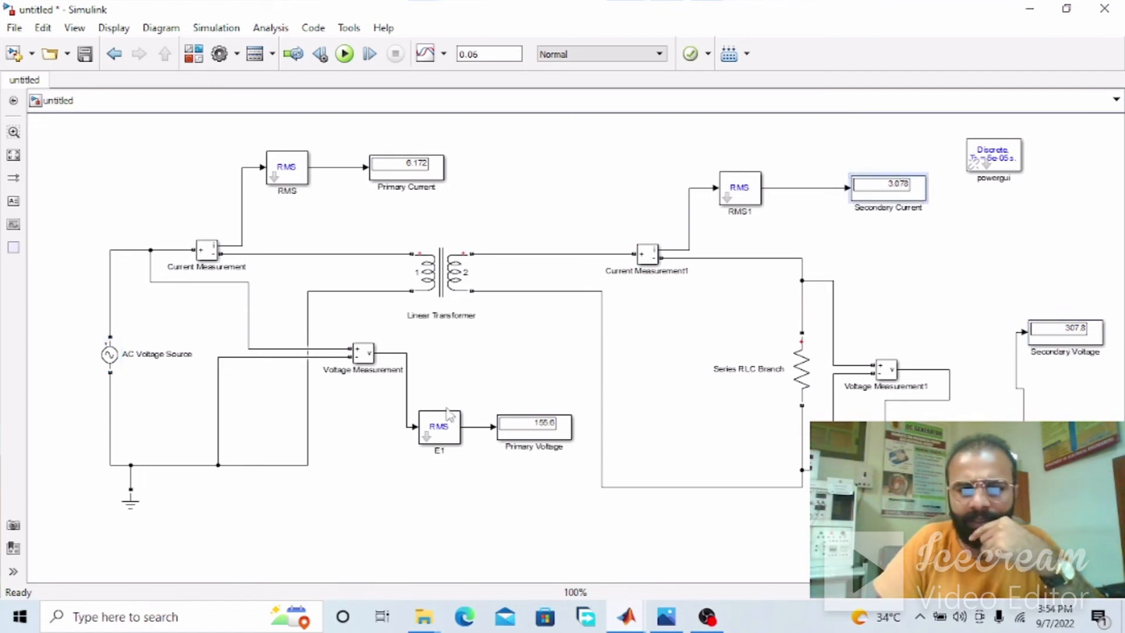
left_click(526, 430)
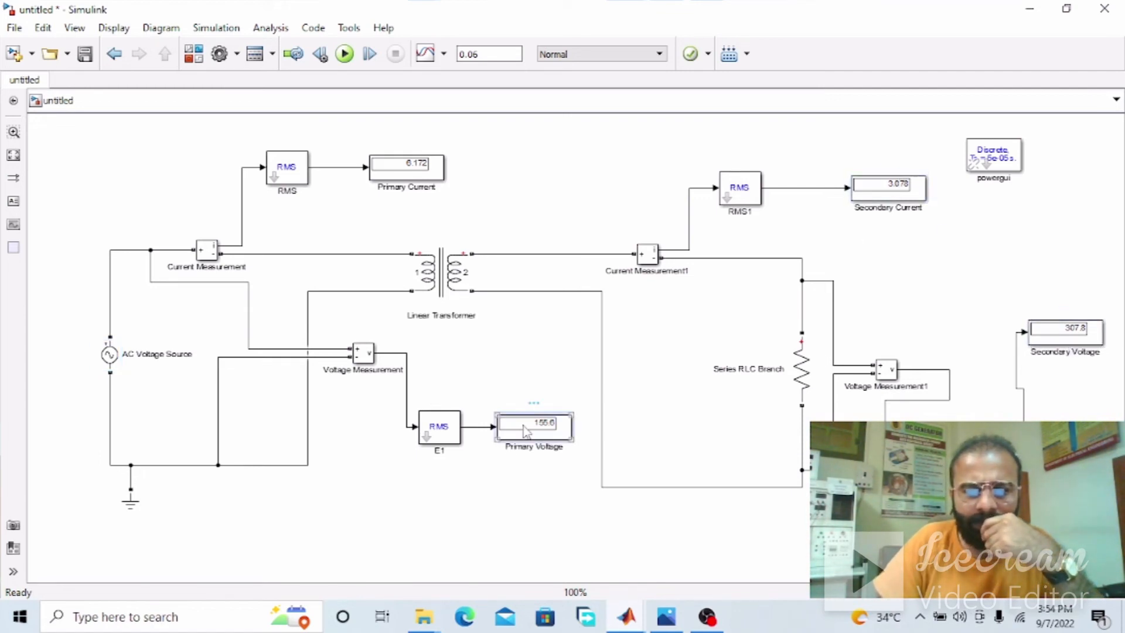
left_click(418, 163)
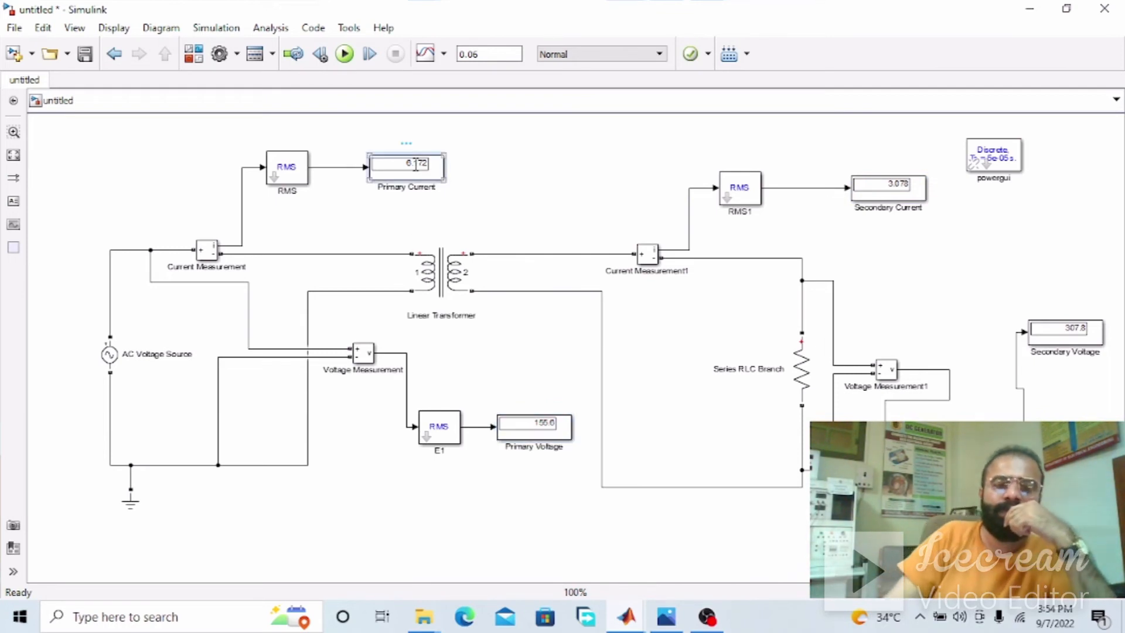
left_click(471, 274)
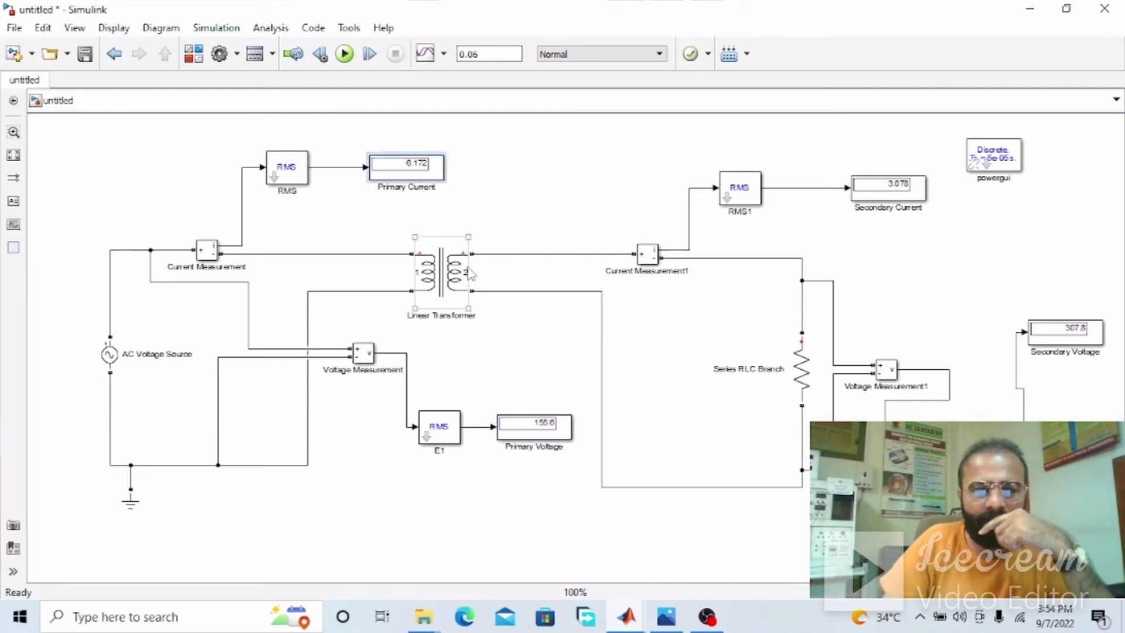
left_click(666, 617)
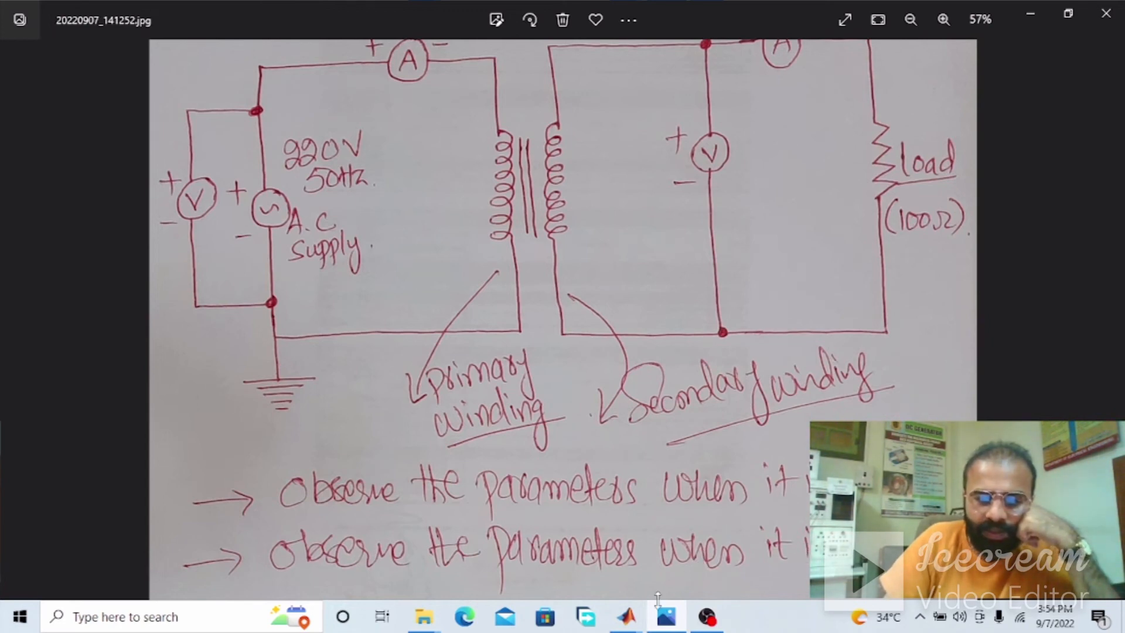
left_click(627, 617)
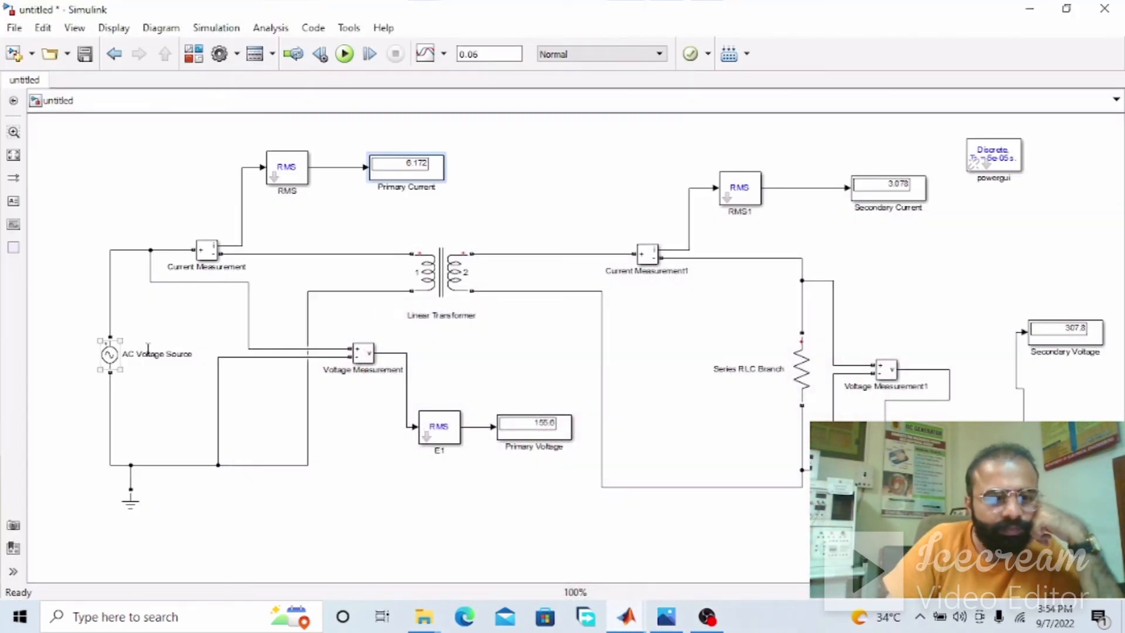
Change the Linear Transformer's winding 1 voltage to 440 Vrms
left_click(469, 257)
double_click(469, 256)
triple_click(515, 279)
double_click(513, 279)
type("440")
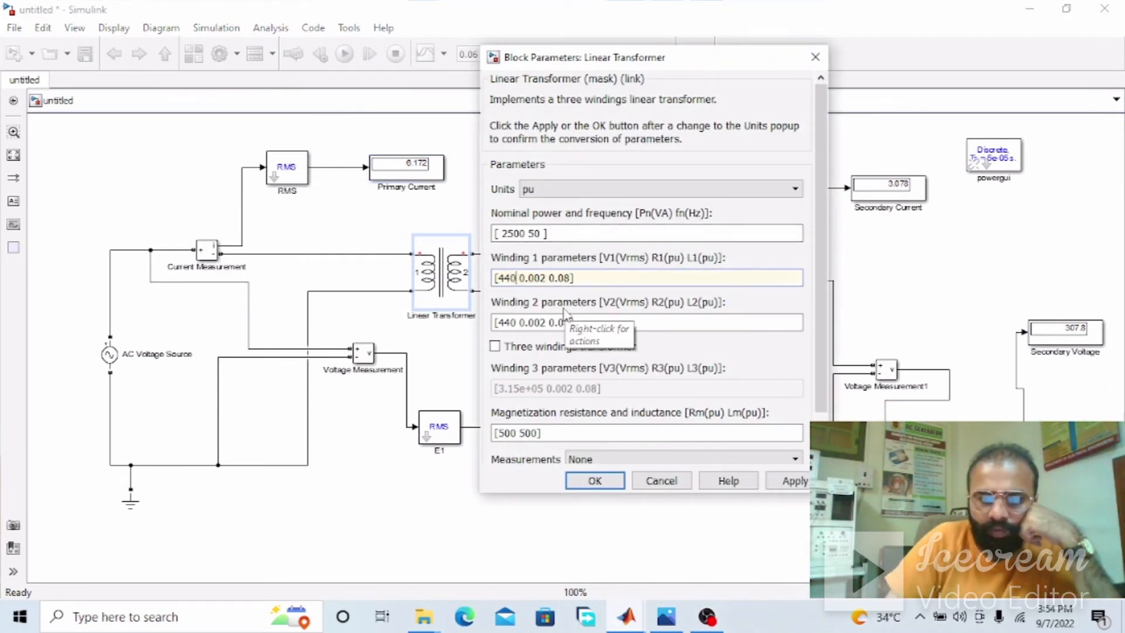
Change the Linear Transformer's winding 2 voltage to 220 Vrms and apply the block parameters
triple_click(513, 322)
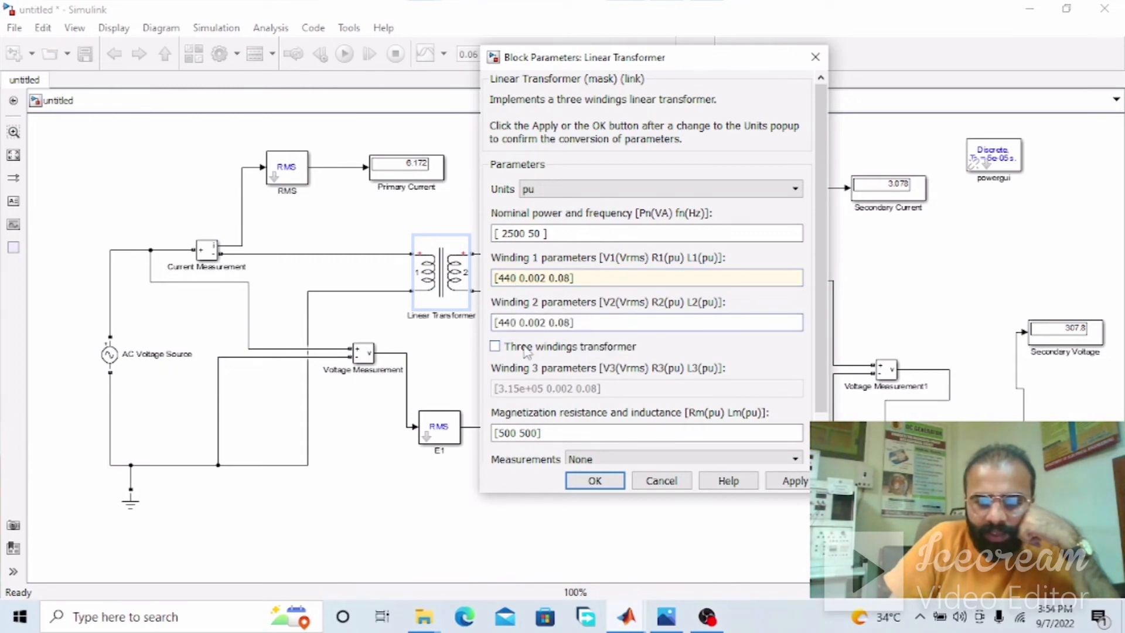
key("BackSpace")
key("BackSpace")
key("BackSpace")
type("220")
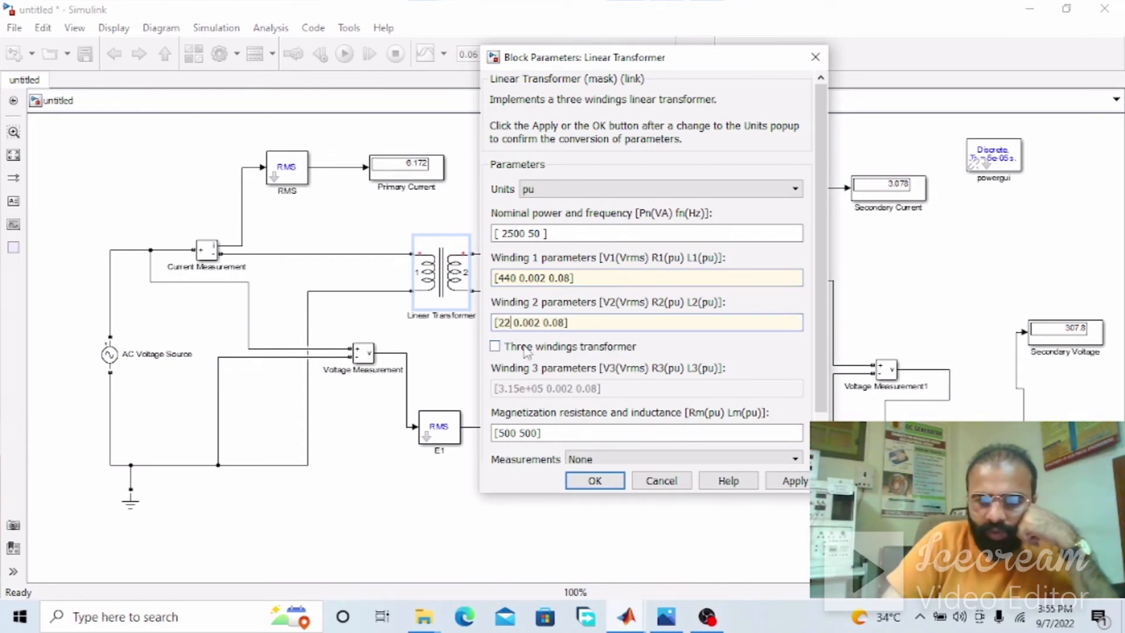
key("Return")
Set the AC Voltage Source's peak amplitude to 440 V and run the simulation
double_click(110, 354)
double_click(244, 299)
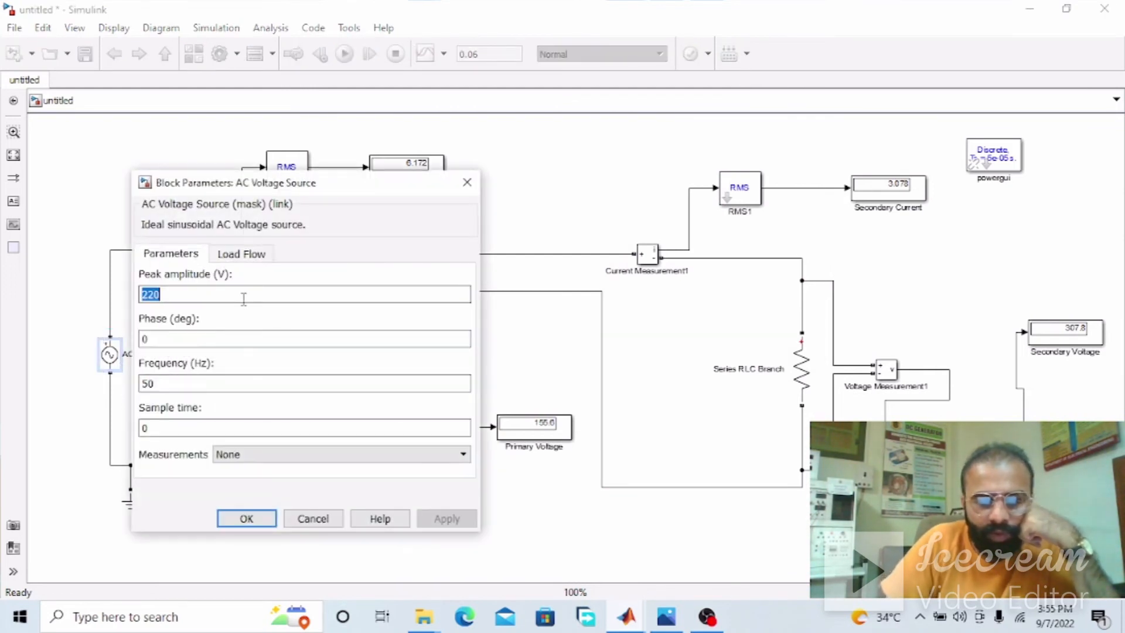
type("440")
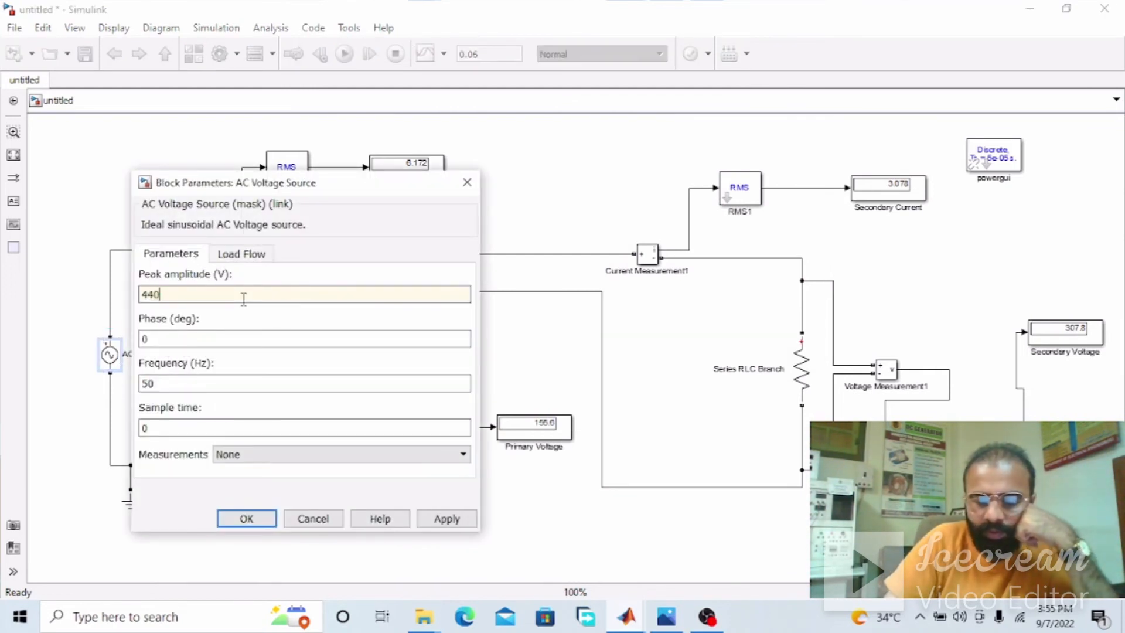
key("Return")
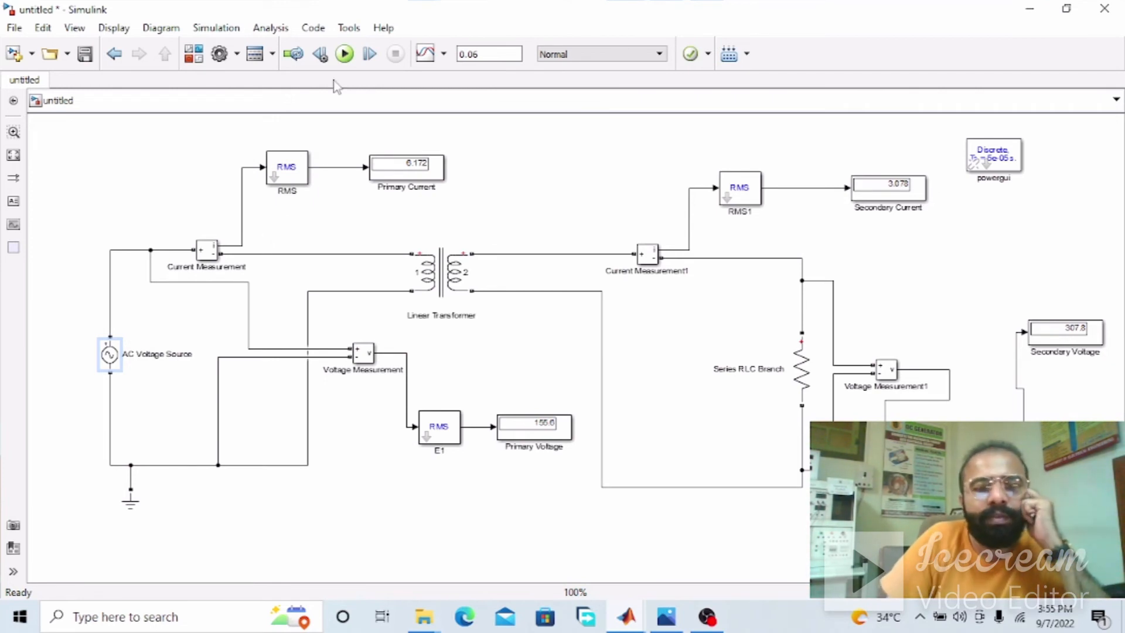
left_click(344, 54)
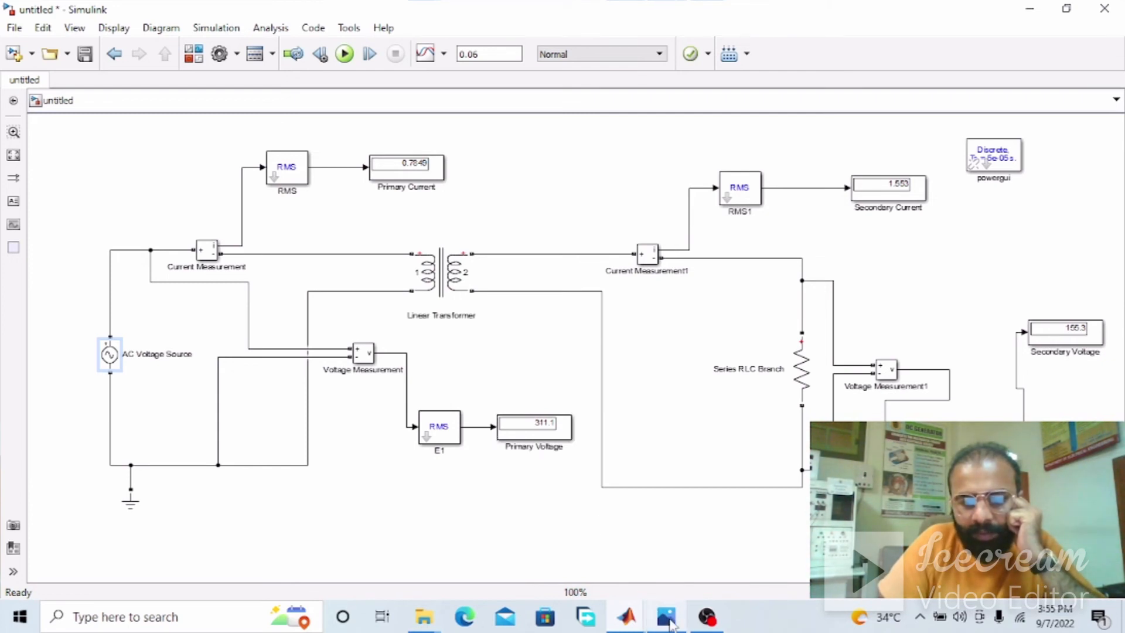
Examine the primary and secondary voltage readings and the Series RLC Branch load, comparing the model with the hand-drawn diagram in Photos
mouse_move(666, 617)
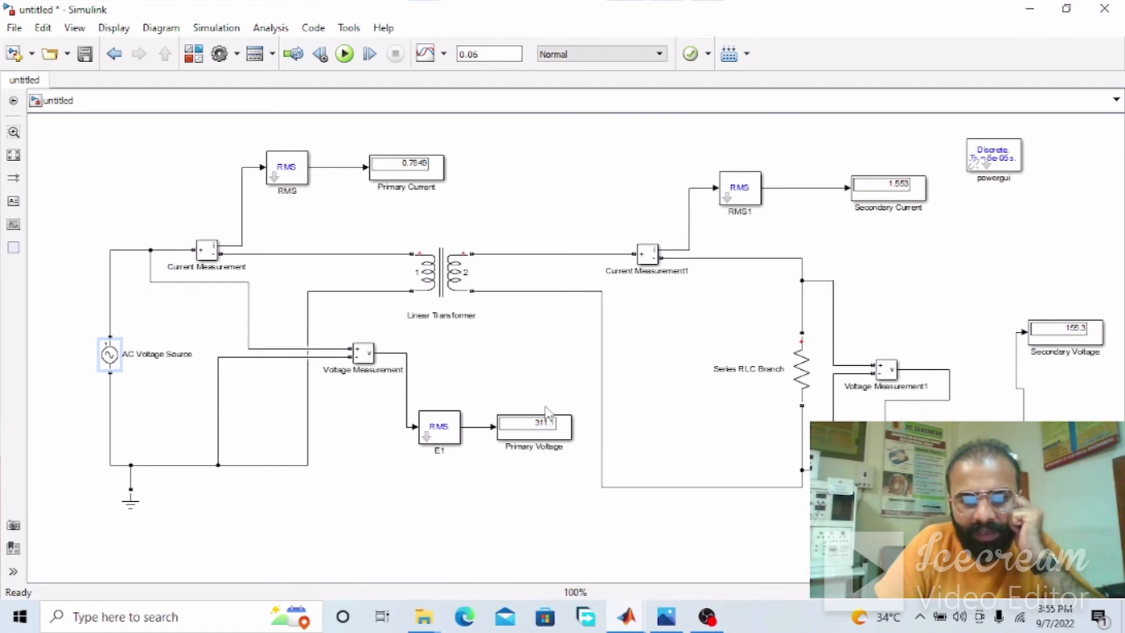
left_click(1097, 342)
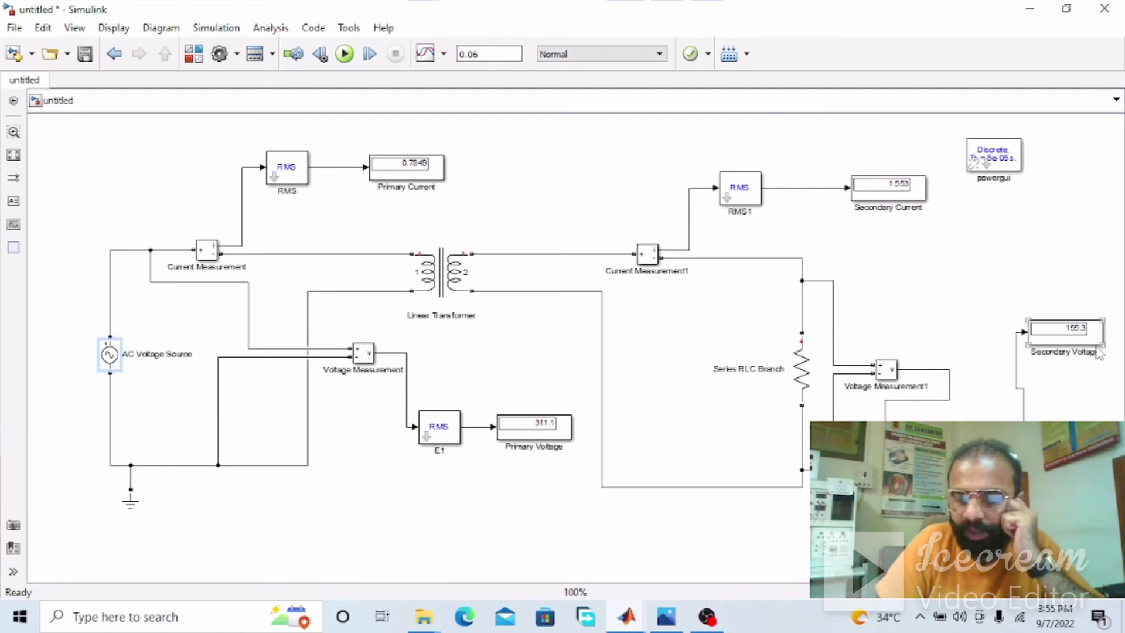
left_click(538, 432)
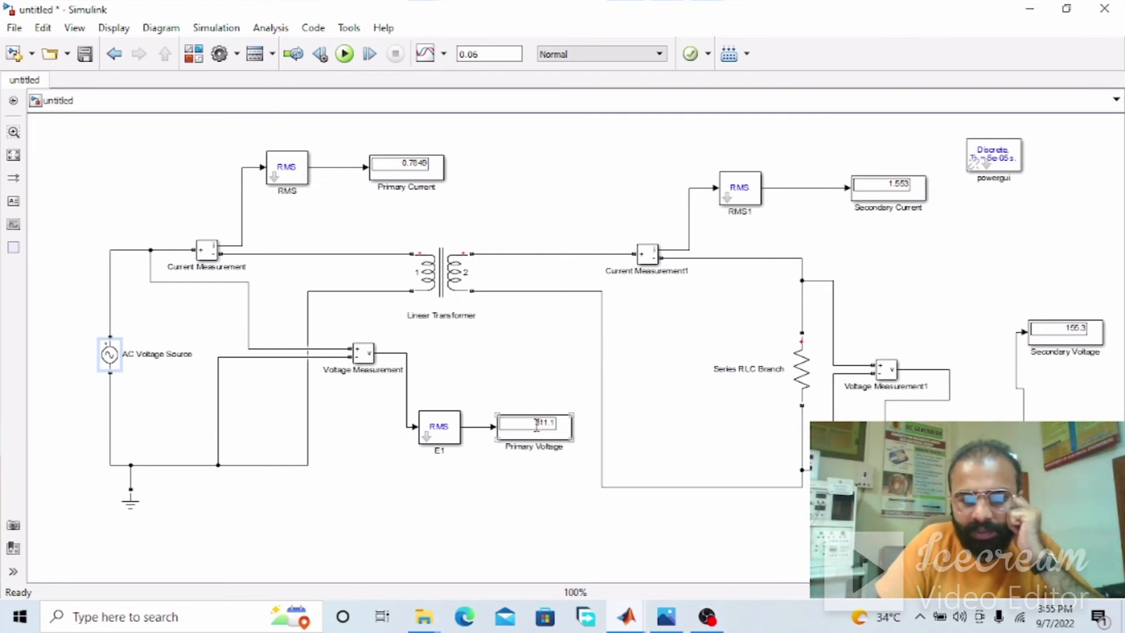
left_click(1072, 355)
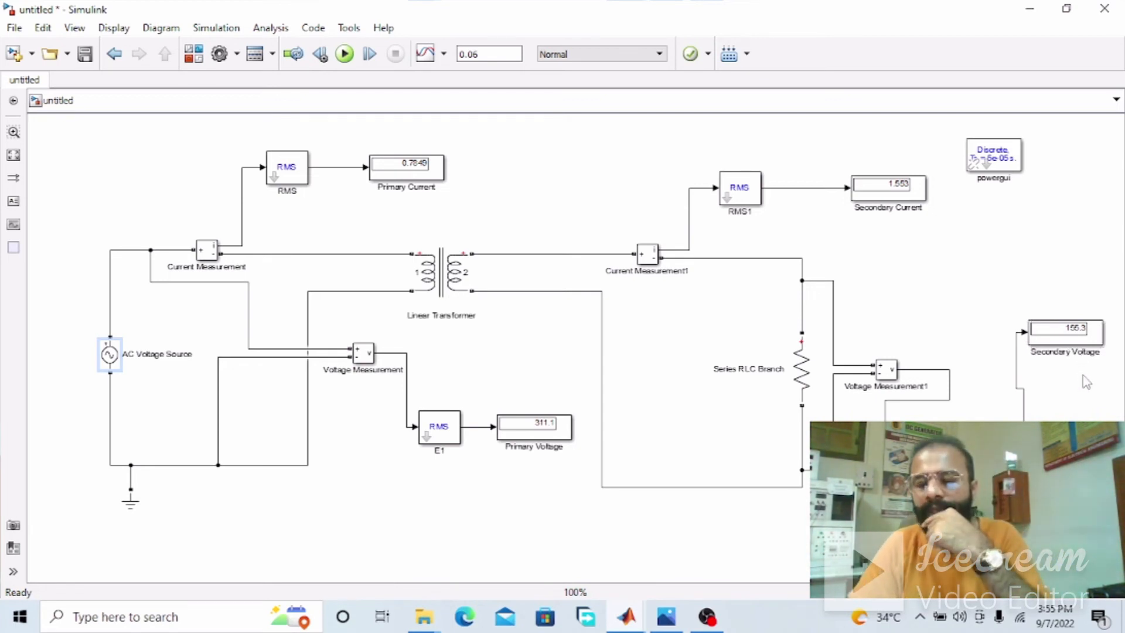
left_click(1073, 382)
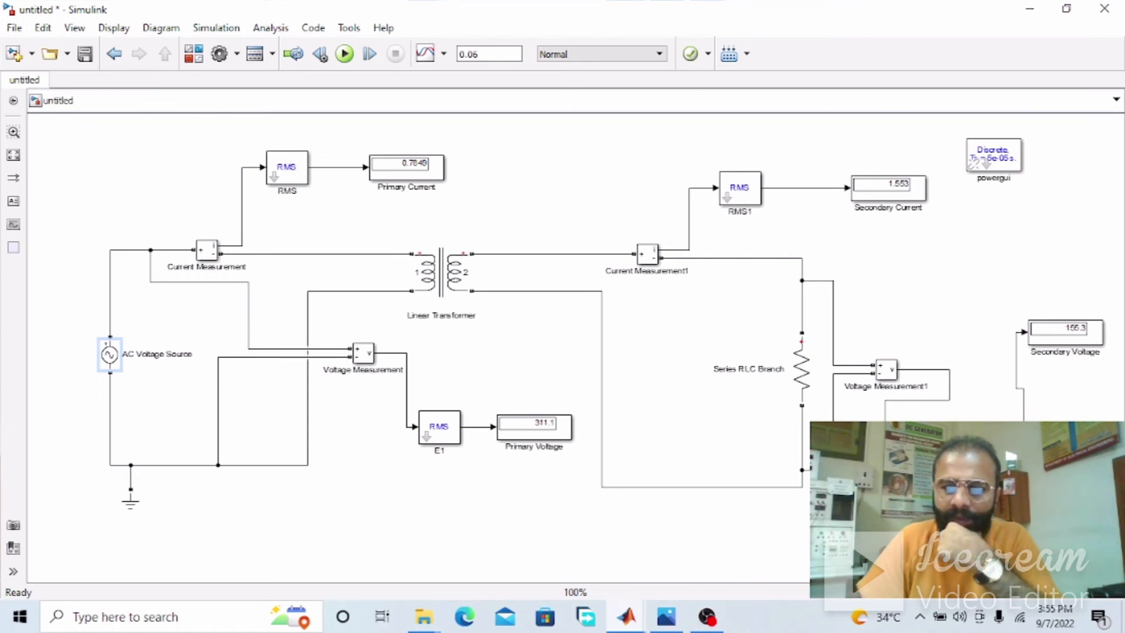
left_click(421, 442)
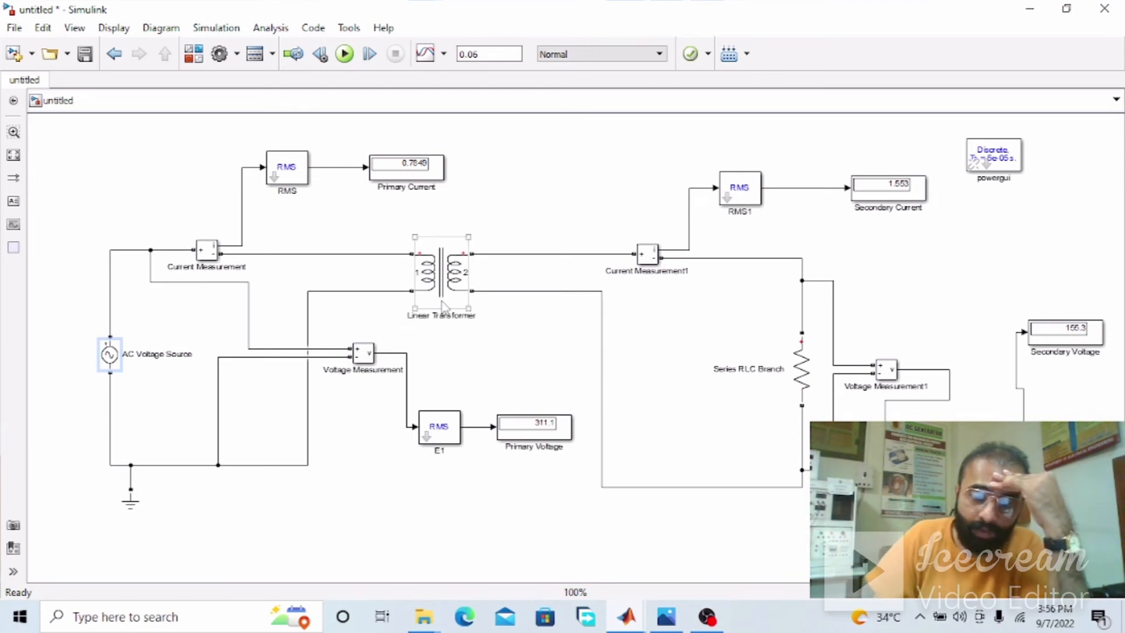
double_click(803, 369)
left_click(540, 484)
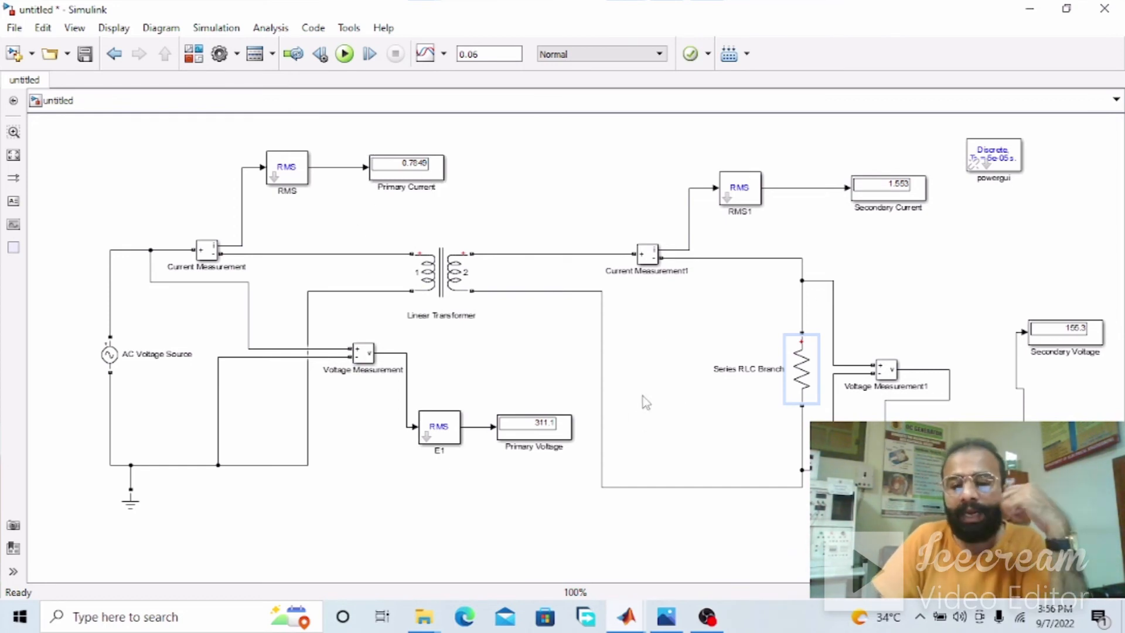
left_click(674, 620)
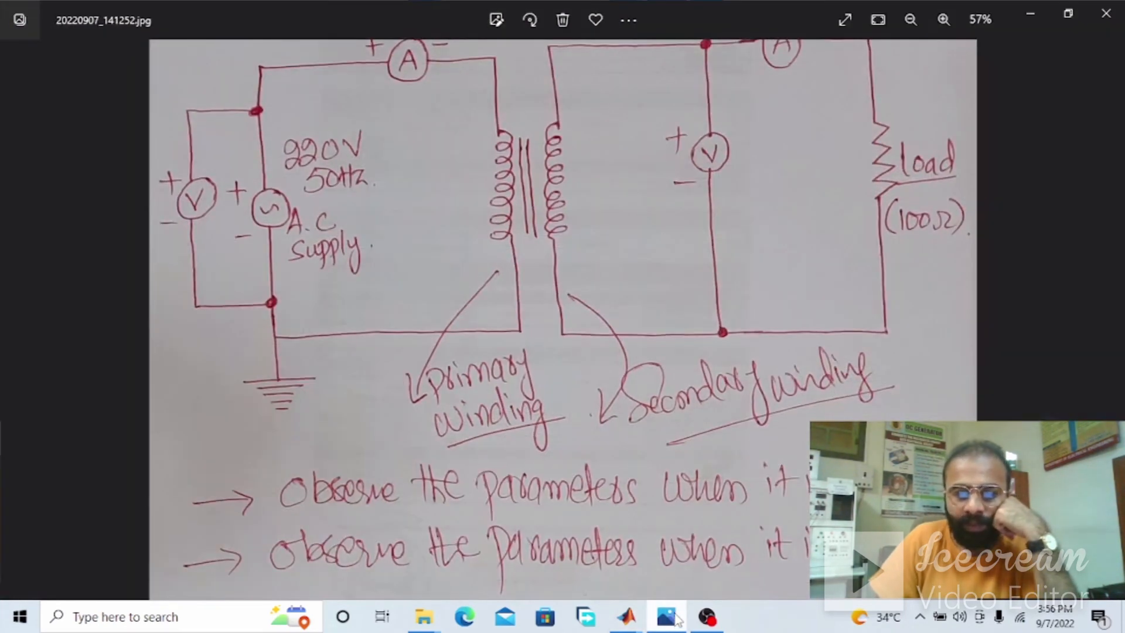
left_click(673, 618)
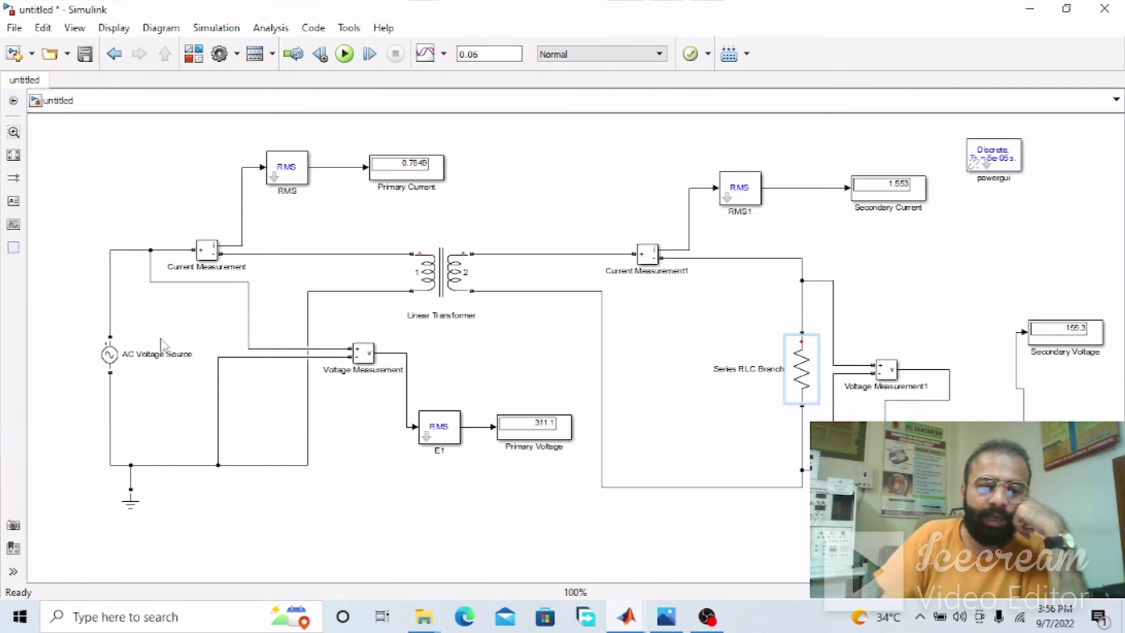
Set the Linear Transformer's winding 1 voltage to 220 Vrms and its winding 2 voltage to 440 Vrms
left_click(428, 287)
double_click(428, 286)
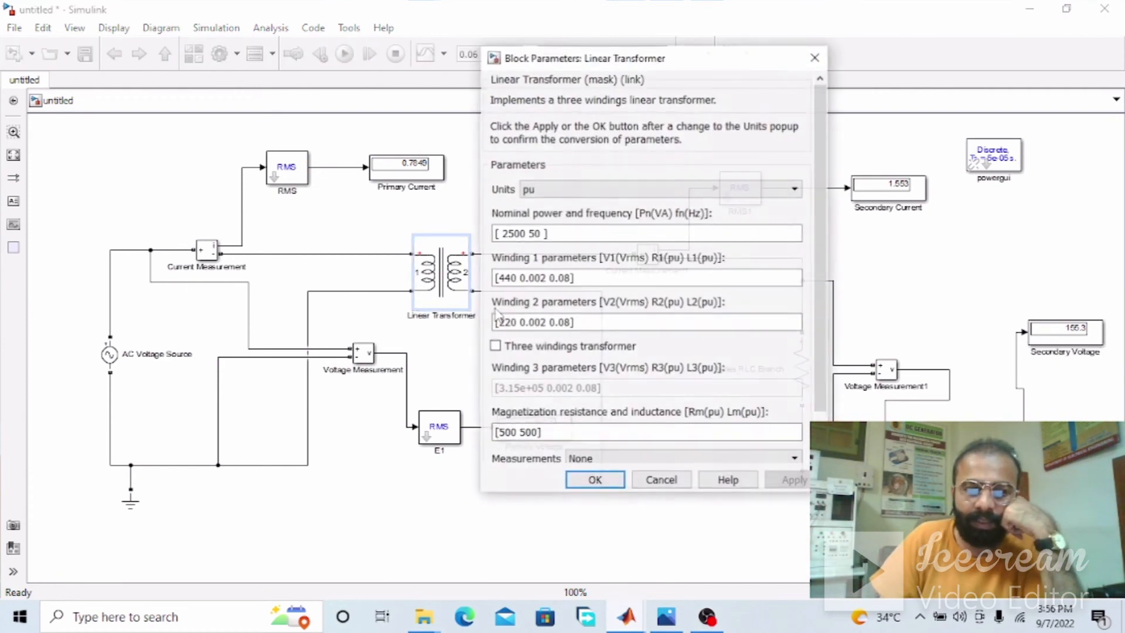
double_click(510, 280)
type("220")
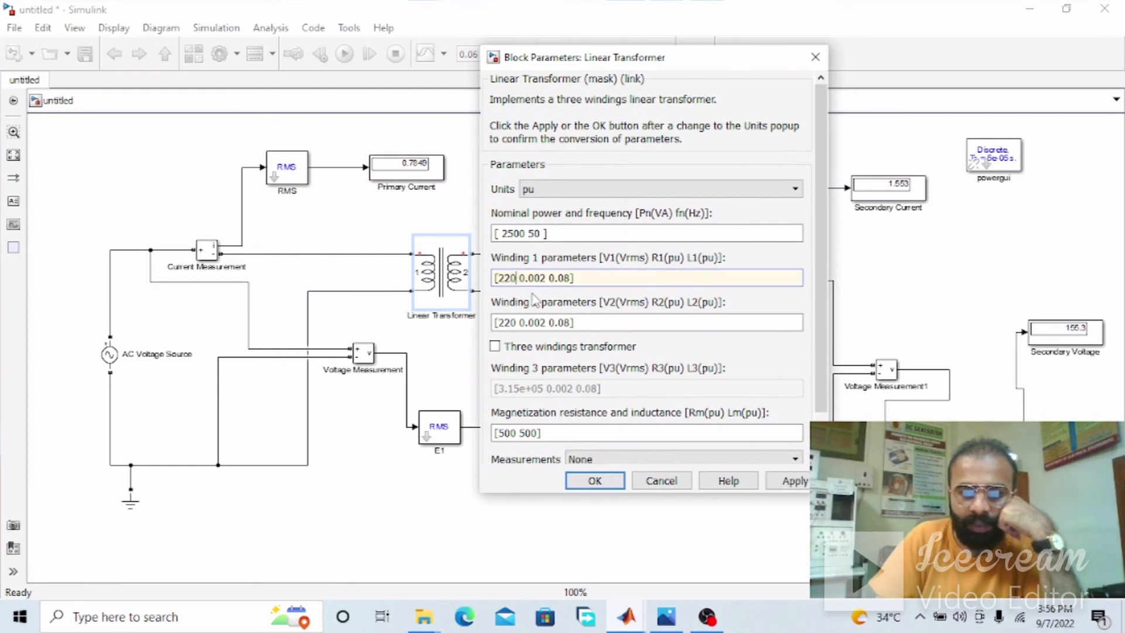
left_click(512, 322)
left_click(512, 321)
key("BackSpace")
key("BackSpace")
key("BackSpace")
type("440")
key("Return")
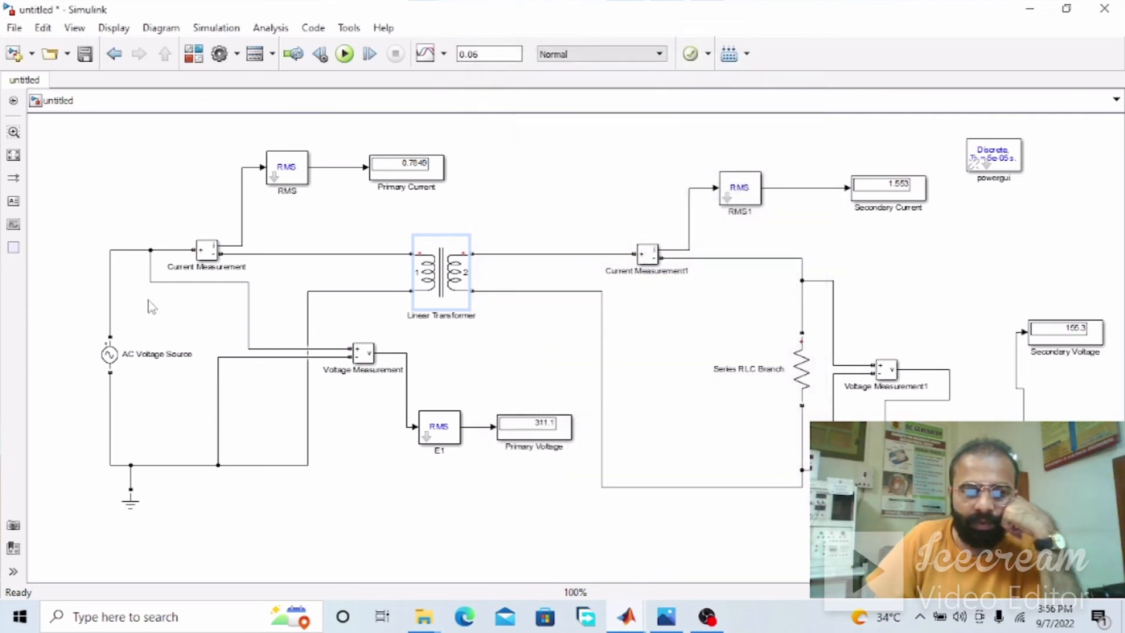
Set the AC Voltage Source's peak amplitude to 220 V and rerun the simulation
double_click(110, 354)
double_click(270, 295)
type("220")
key("Return")
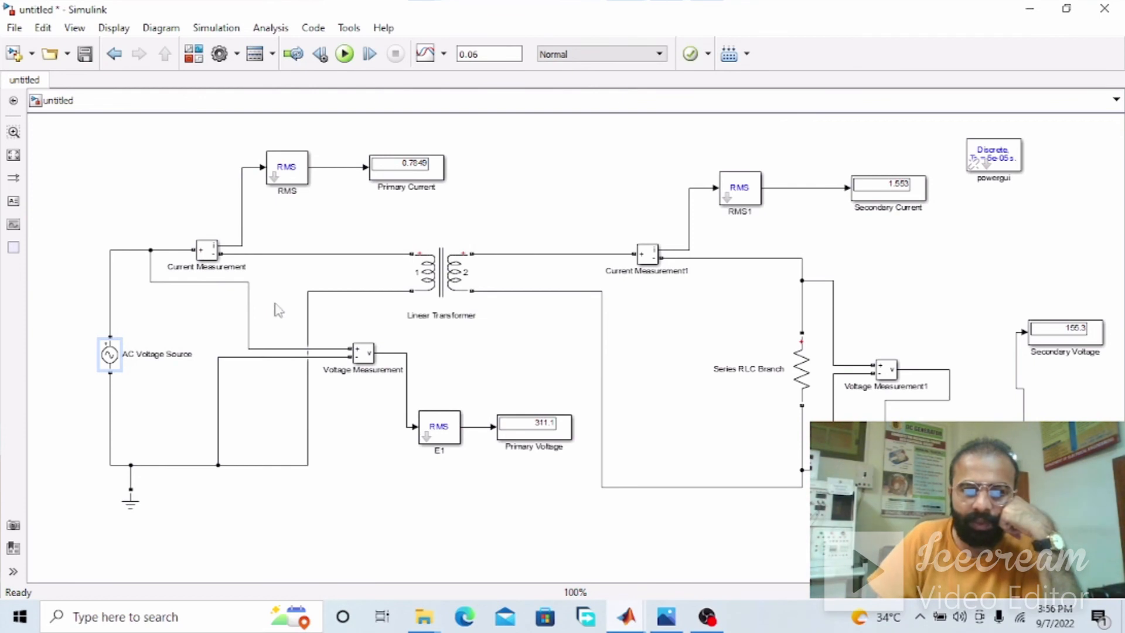
left_click(345, 53)
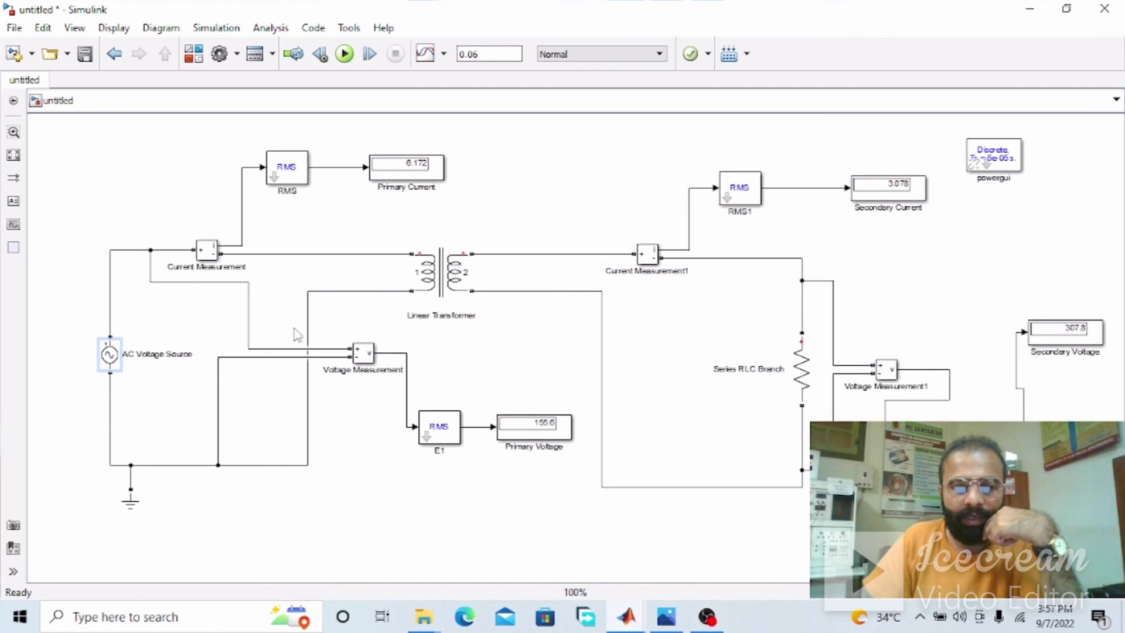
left_click(810, 369)
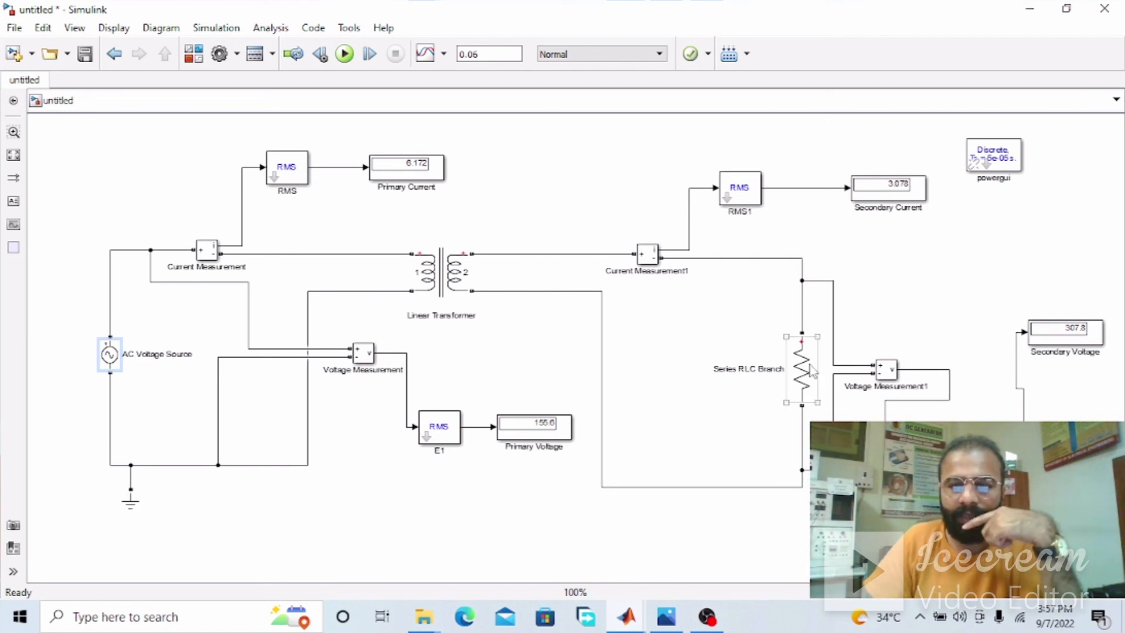